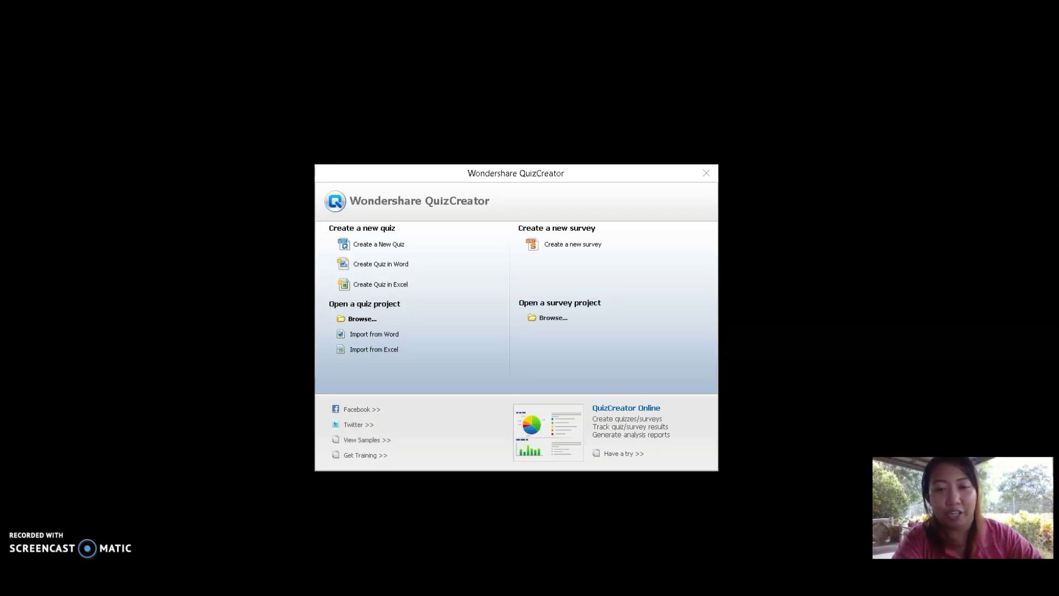
Create a new, empty quiz from the QuizCreator start screen
left_click(539, 170)
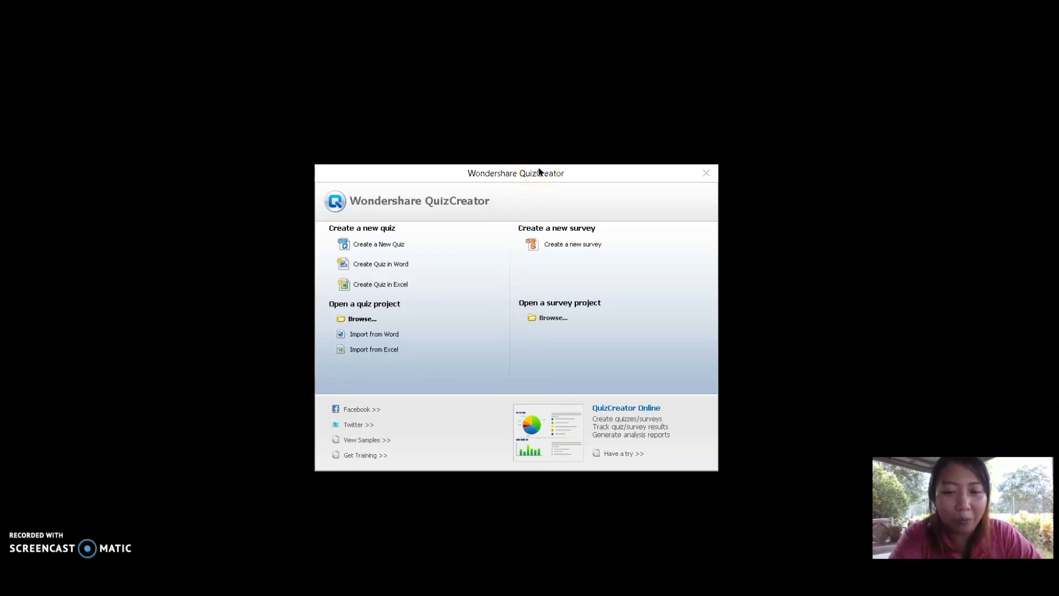
left_click(552, 169)
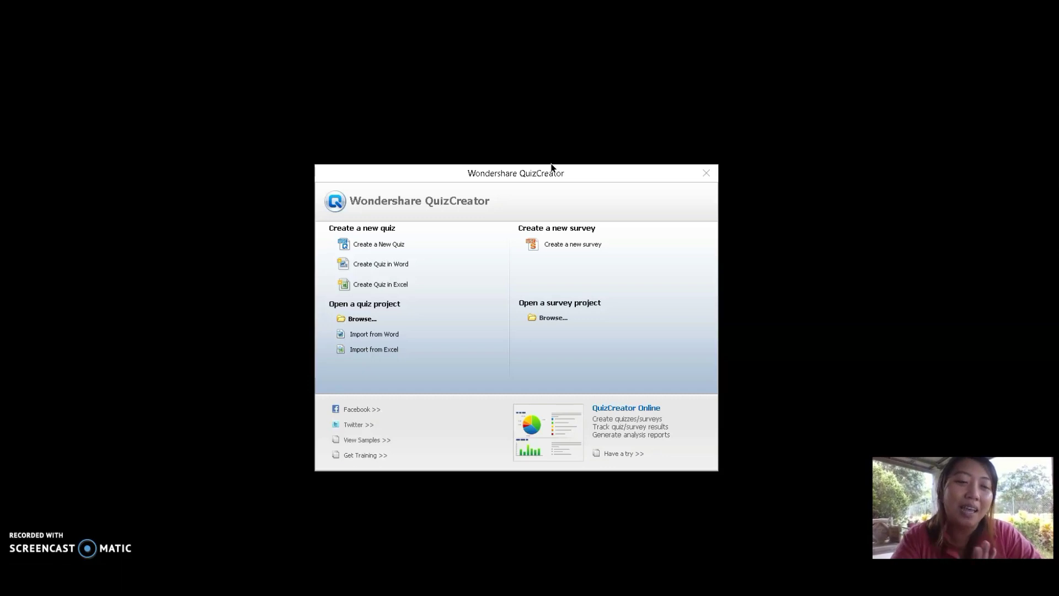
left_click(545, 160)
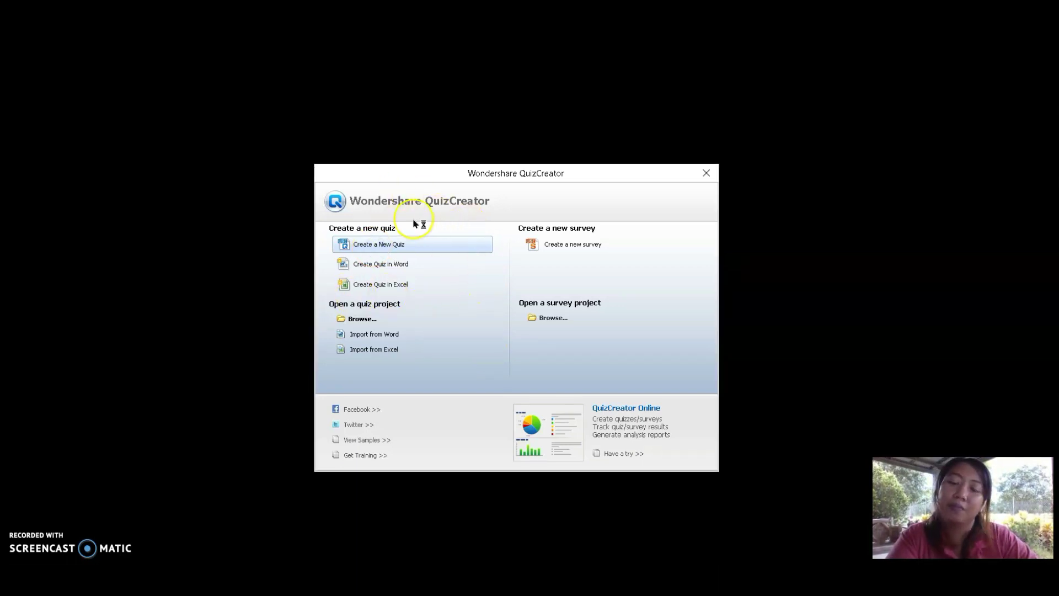
left_click(400, 244)
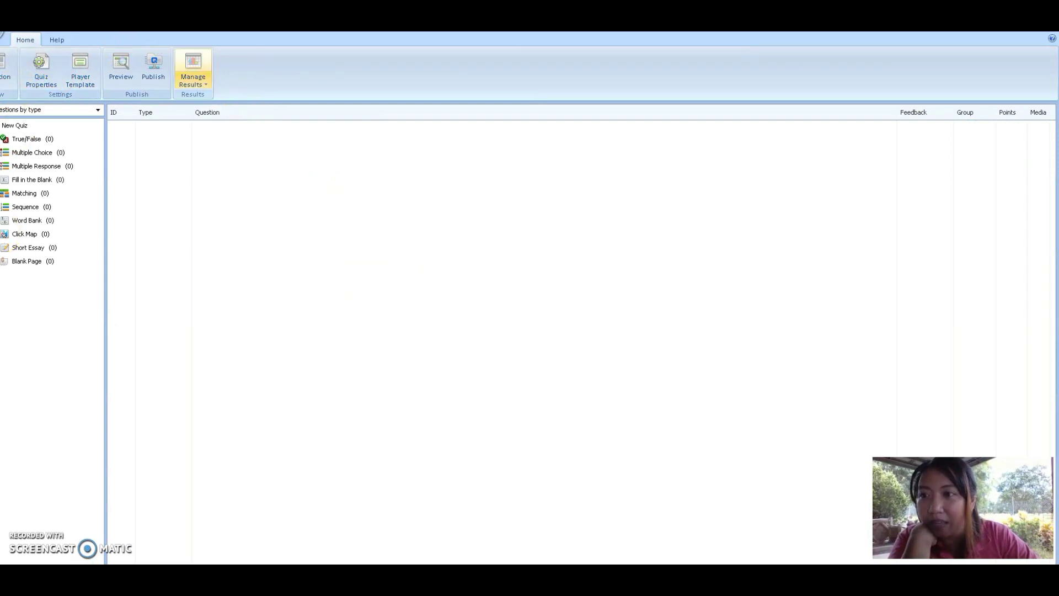
Restore the maximised editor window, move it left and enlarge it wider and taller
double_click(470, 45)
left_click_drag(473, 50, 250, 52)
left_click_drag(471, 131, 1052, 147)
left_click_drag(571, 384, 548, 553)
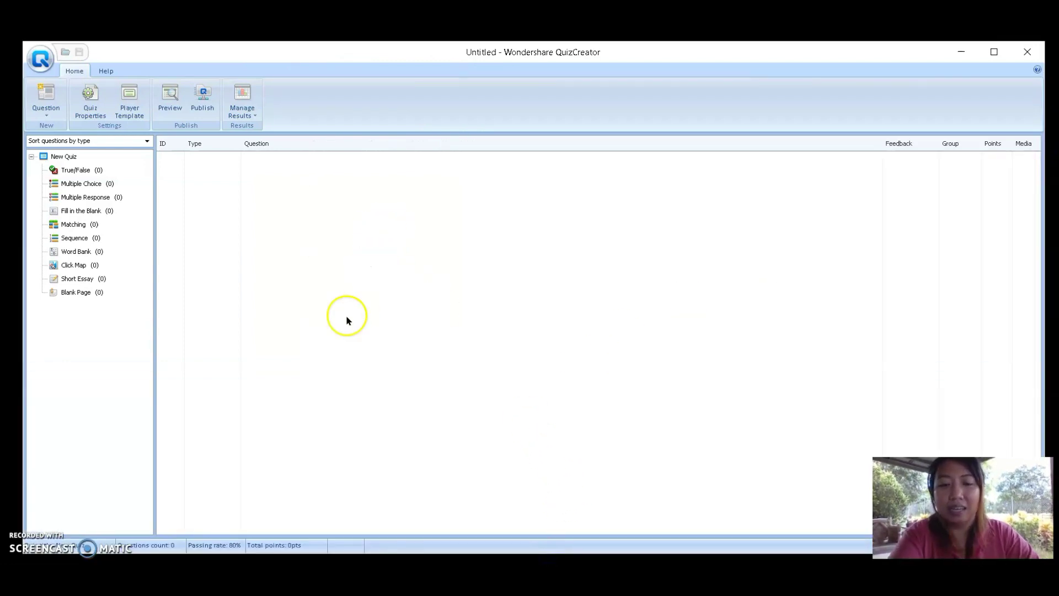
left_click(86, 118)
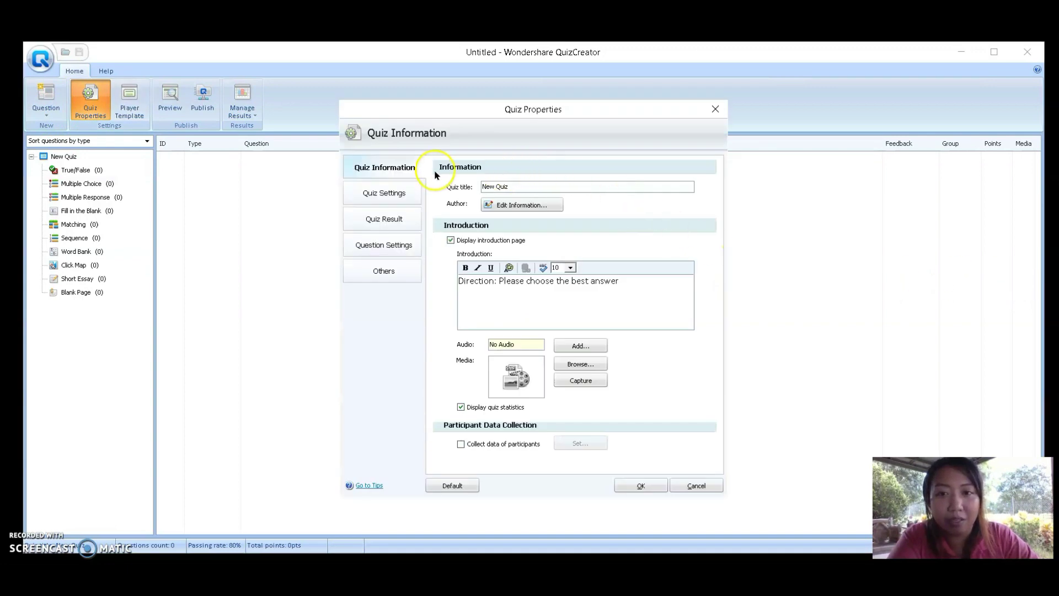
Replace the quiz title 'New Quiz' with 'Quiz1' on the Quiz Information page
left_click(531, 191)
double_click(530, 191)
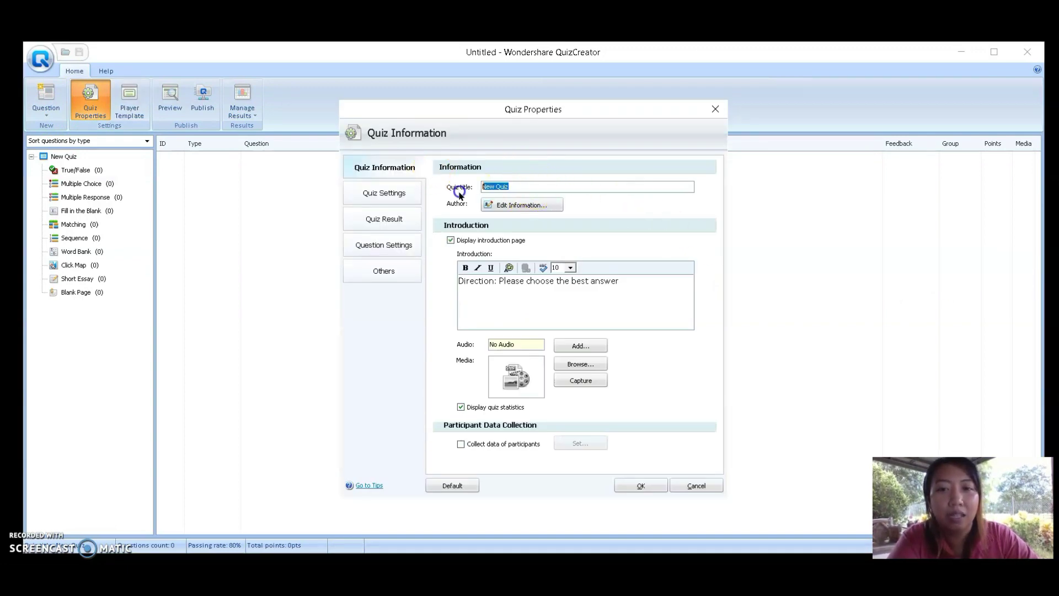
type("Quiz1")
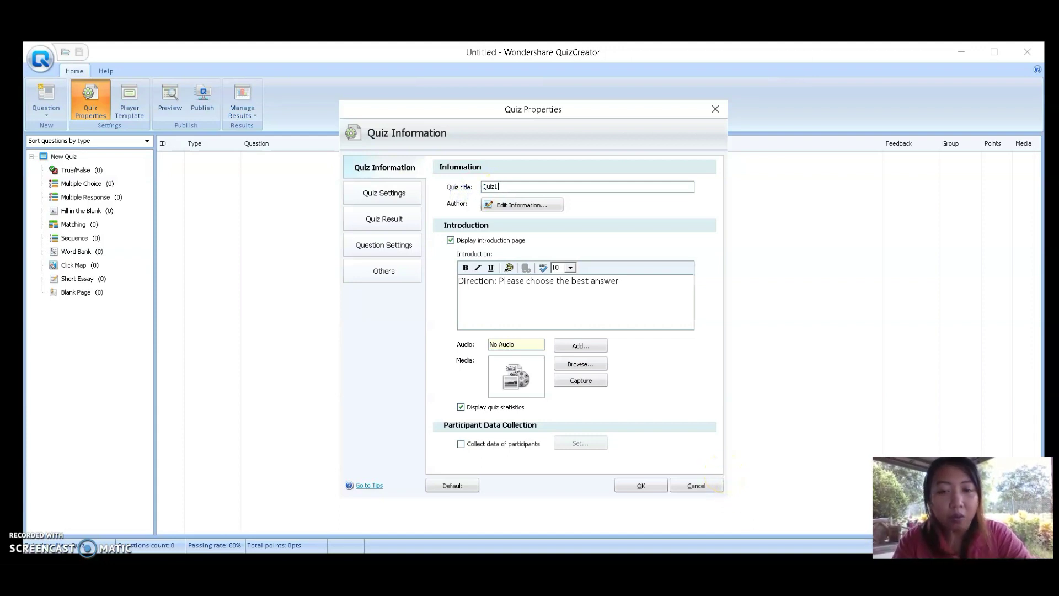
key("BackSpace")
key("BackSpace")
key("BackSpace")
key("BackSpace")
key("BackSpace")
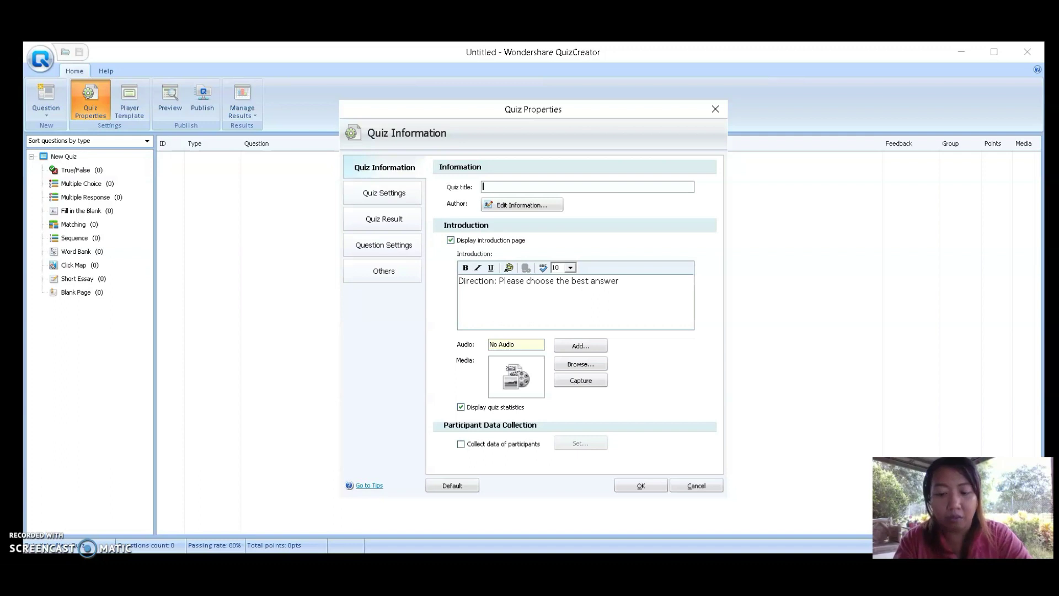
type("Emp")
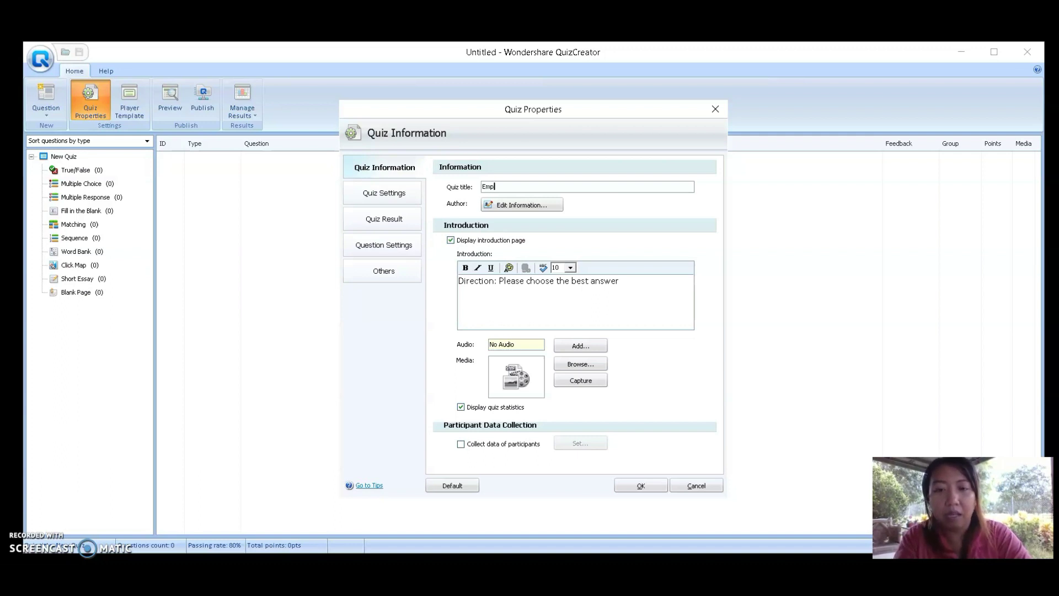
type("owermentT")
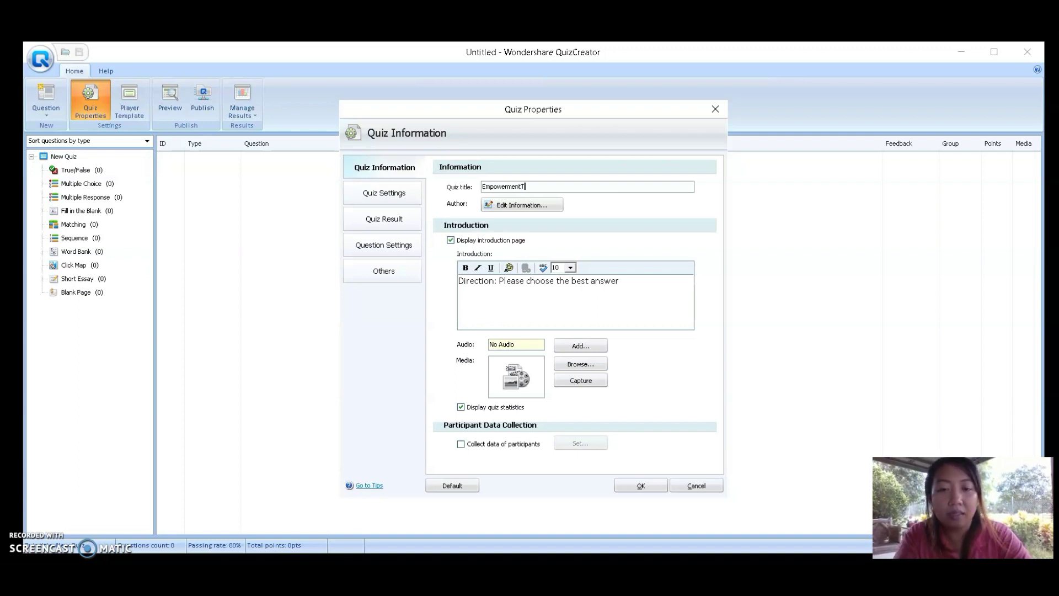
type("ecgn")
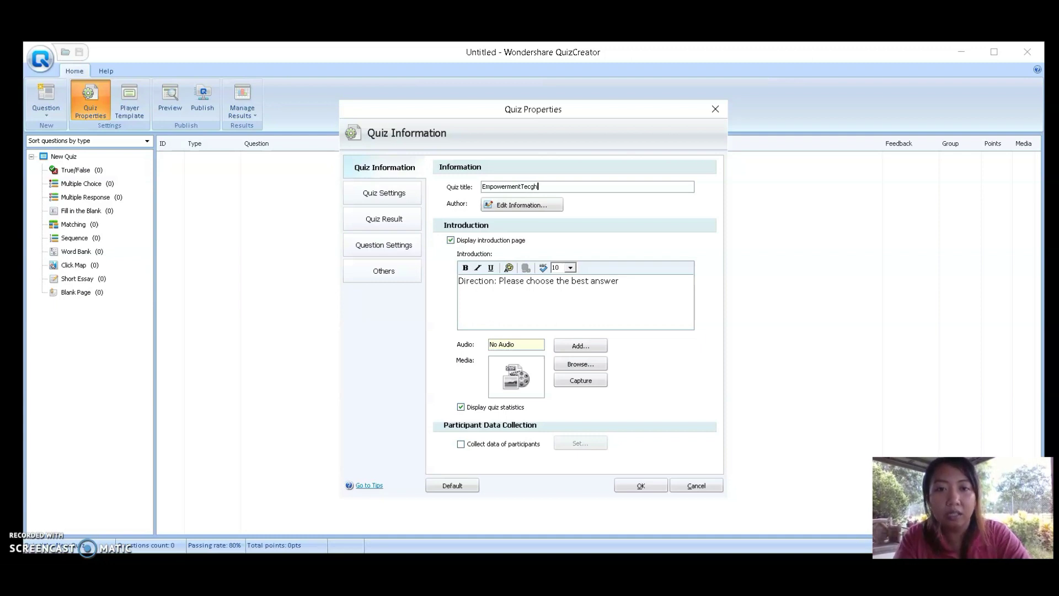
key("BackSpace")
key("BackSpace")
type("hnology")
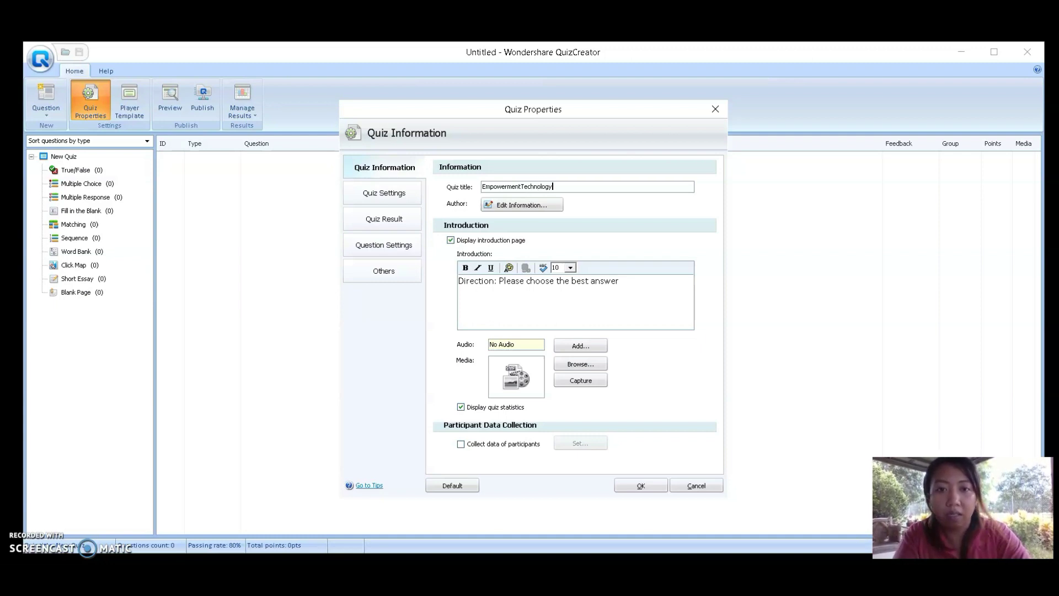
type("_Q")
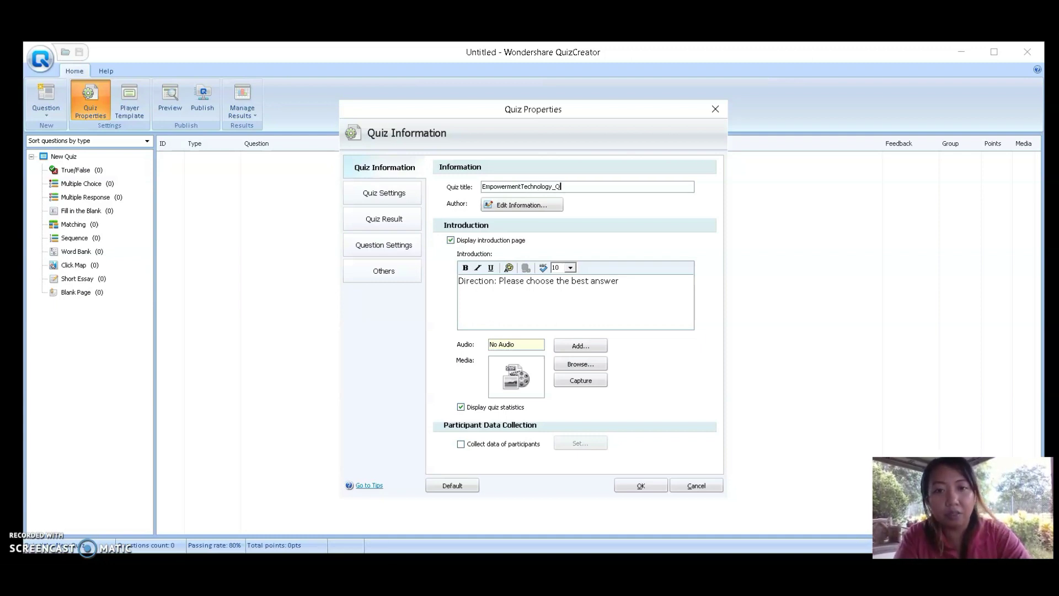
type("uiz1")
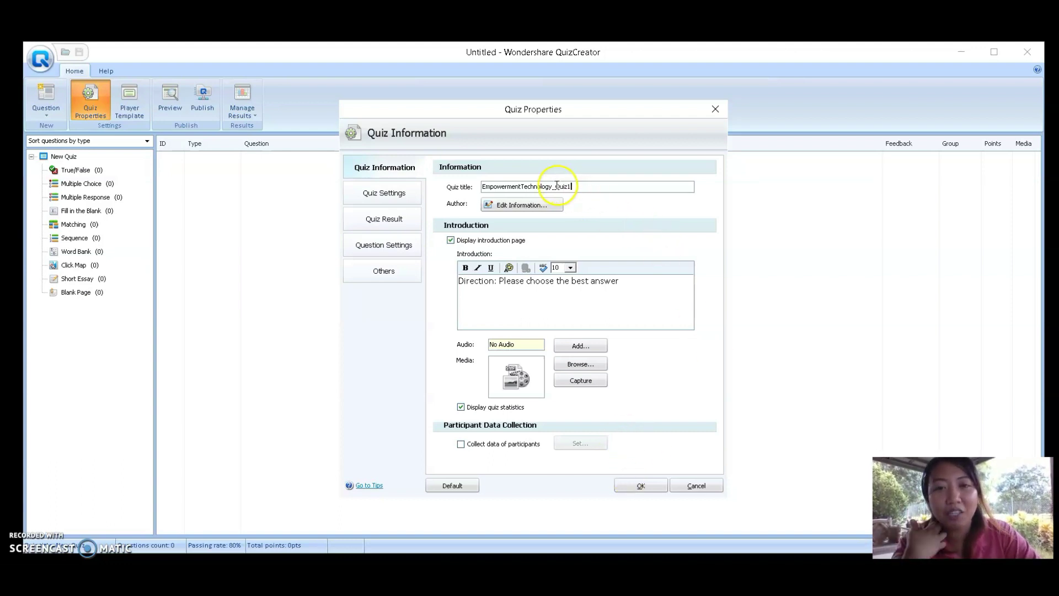
left_click_drag(556, 187, 417, 191)
key("BackSpace")
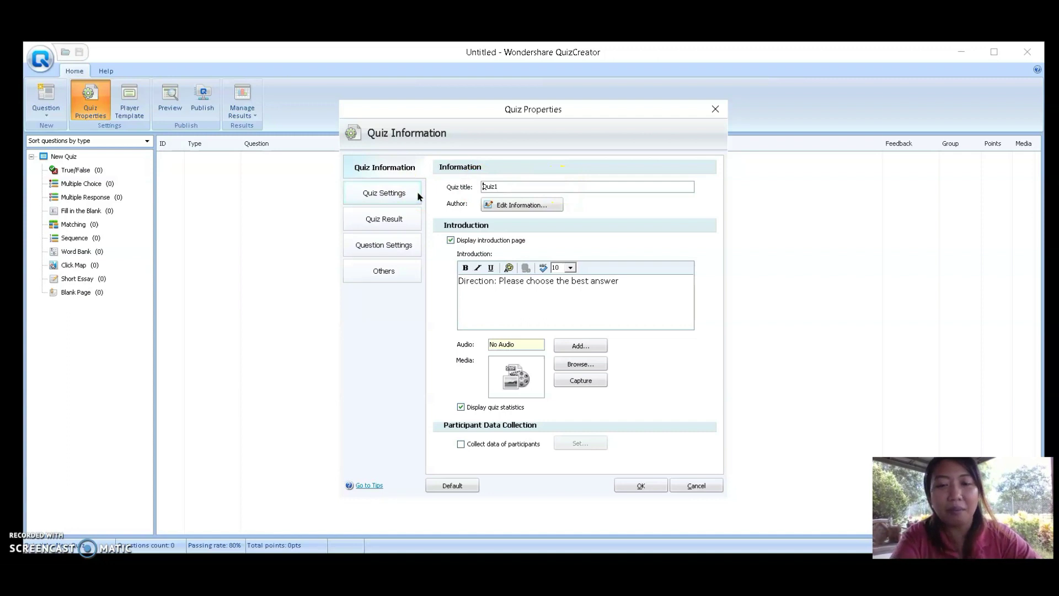
left_click(520, 207)
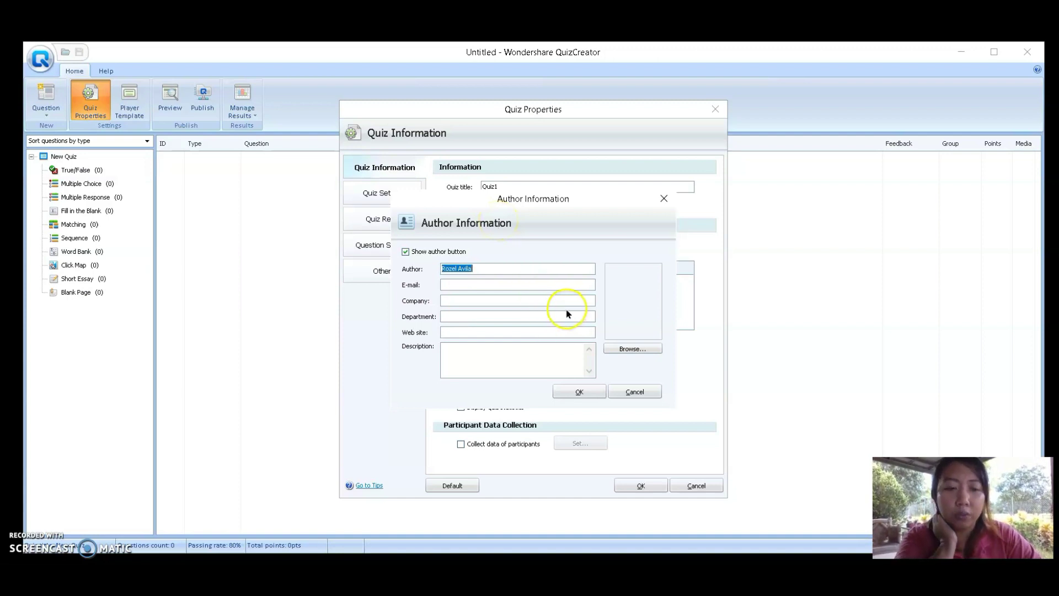
Load a photo from the Pictures folder as the author's picture
left_click(644, 347)
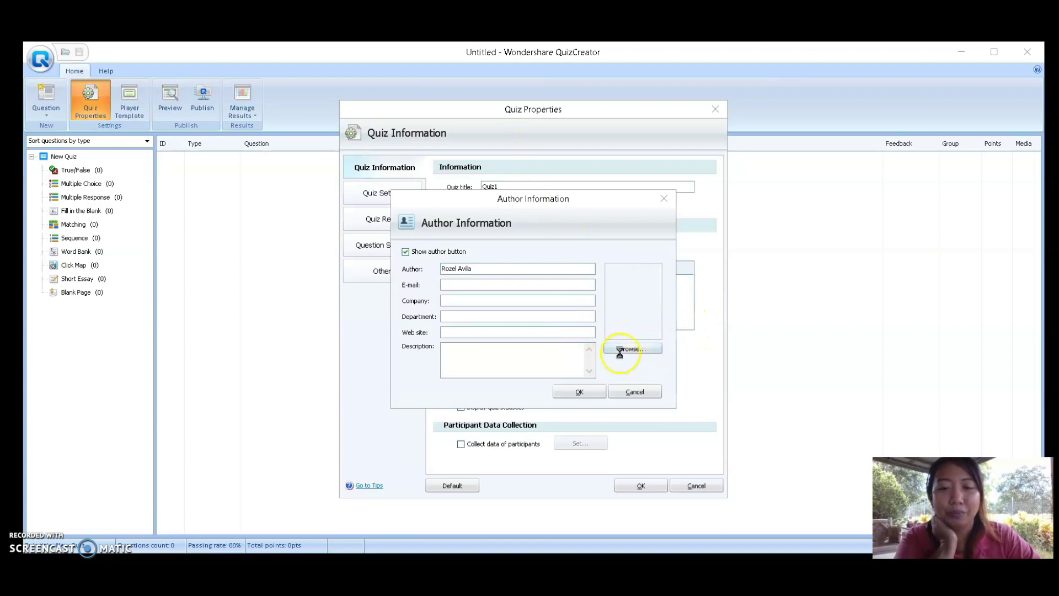
left_click(633, 349)
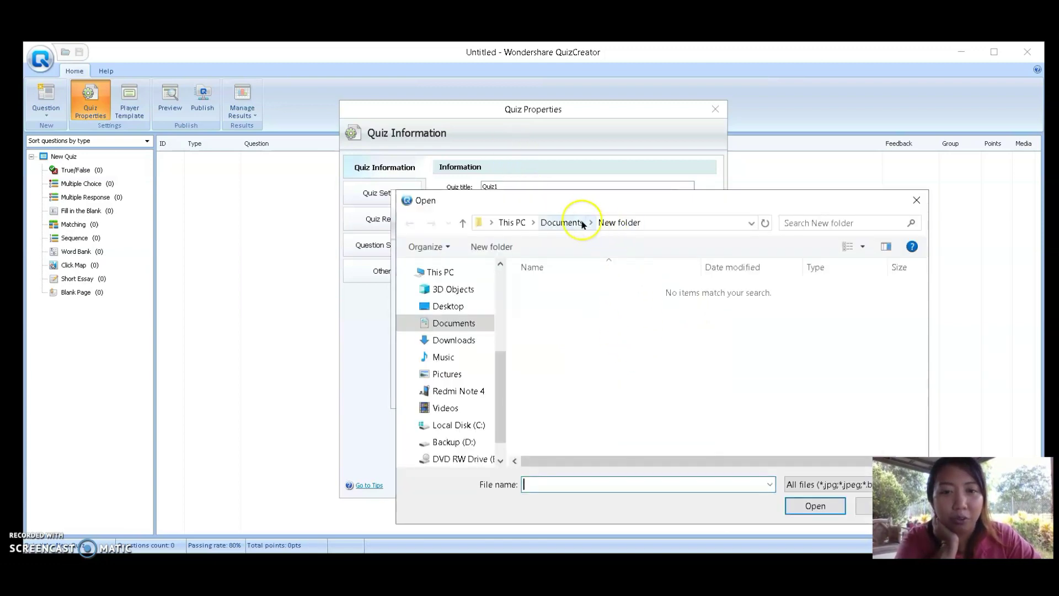
left_click(455, 376)
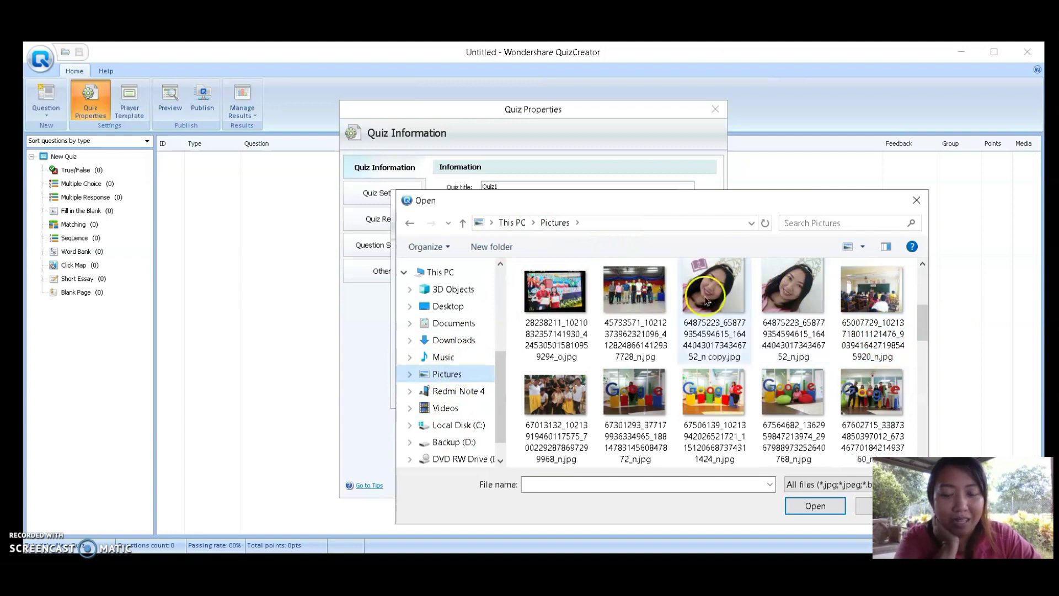
left_click(706, 295)
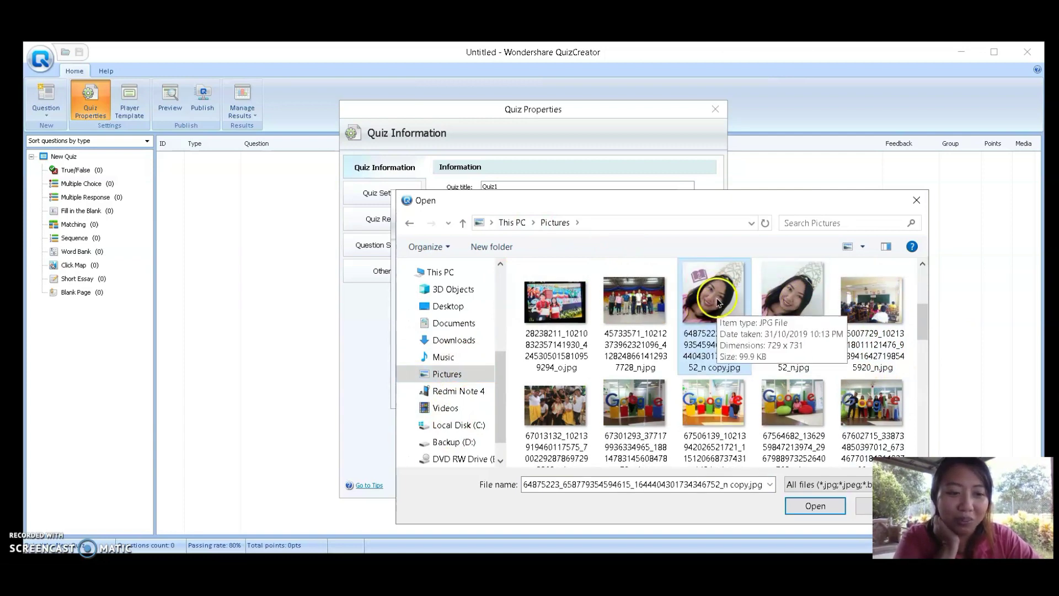
double_click(716, 301)
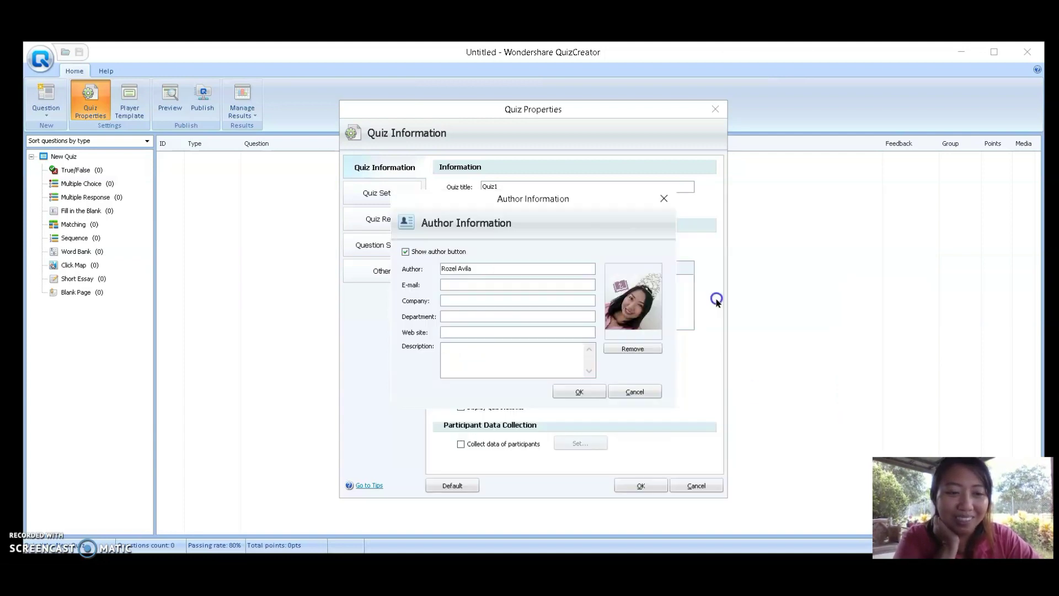
left_click(473, 282)
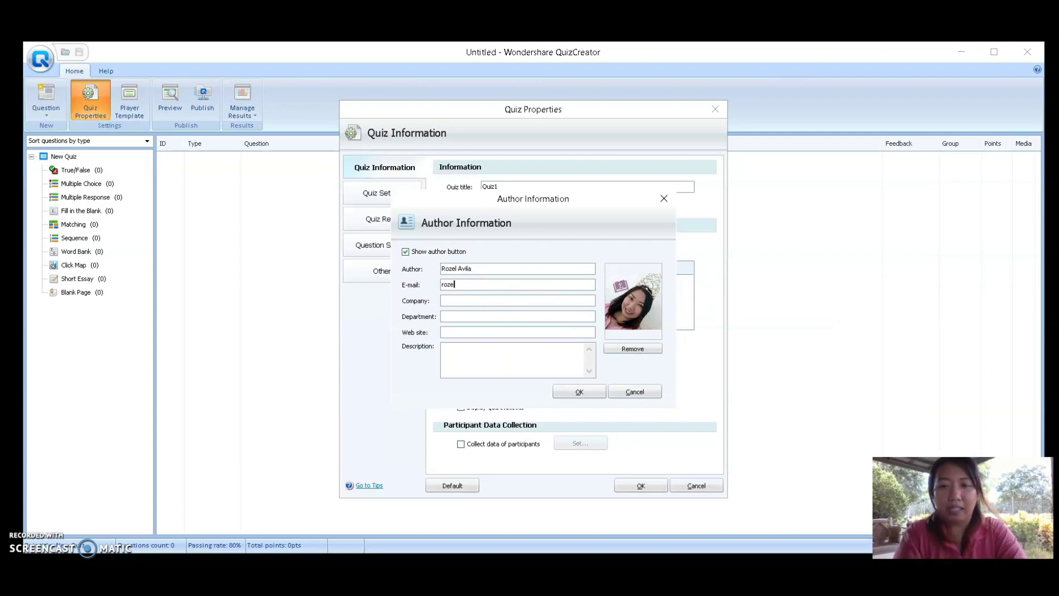
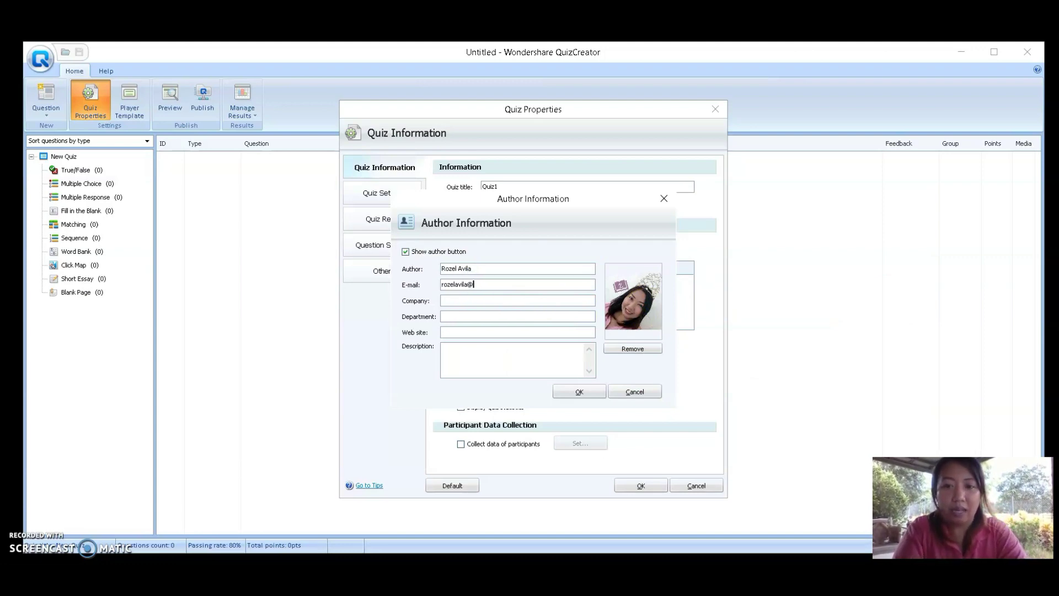
Enter the author's e-mail address and type DepEd into the company field
left_click(444, 300)
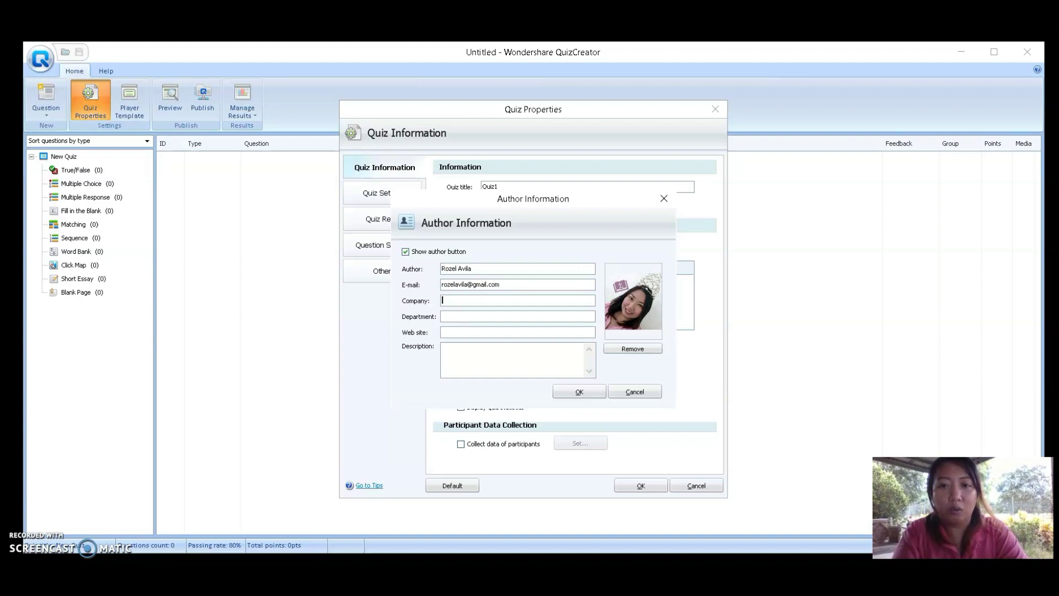
type("DepEd")
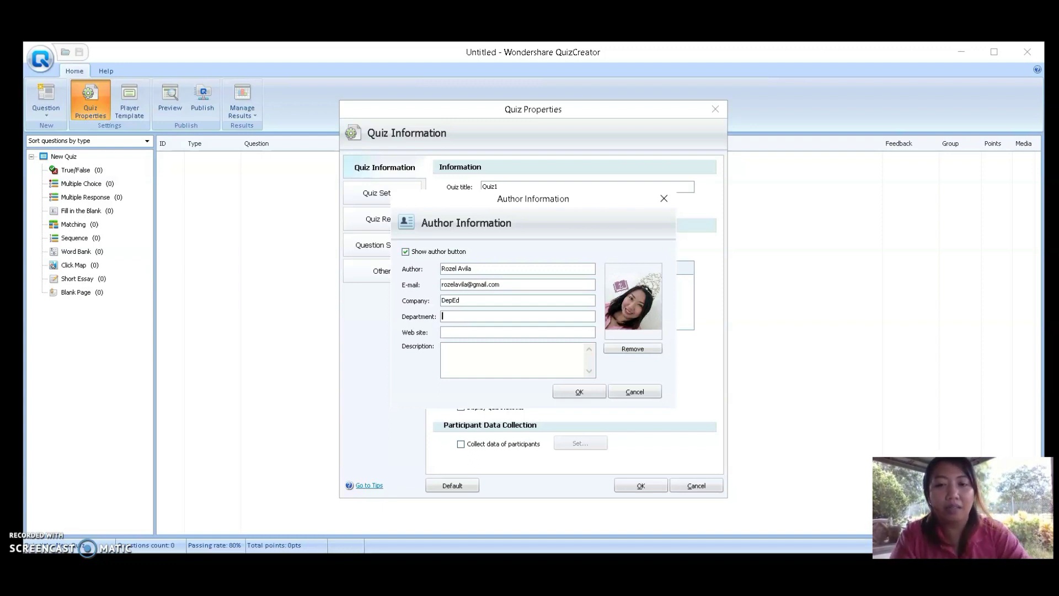
Replace the company text and enter GNVHS, DepEd and the Facebook page web address
left_click_drag(461, 301, 421, 302)
type("Guigu")
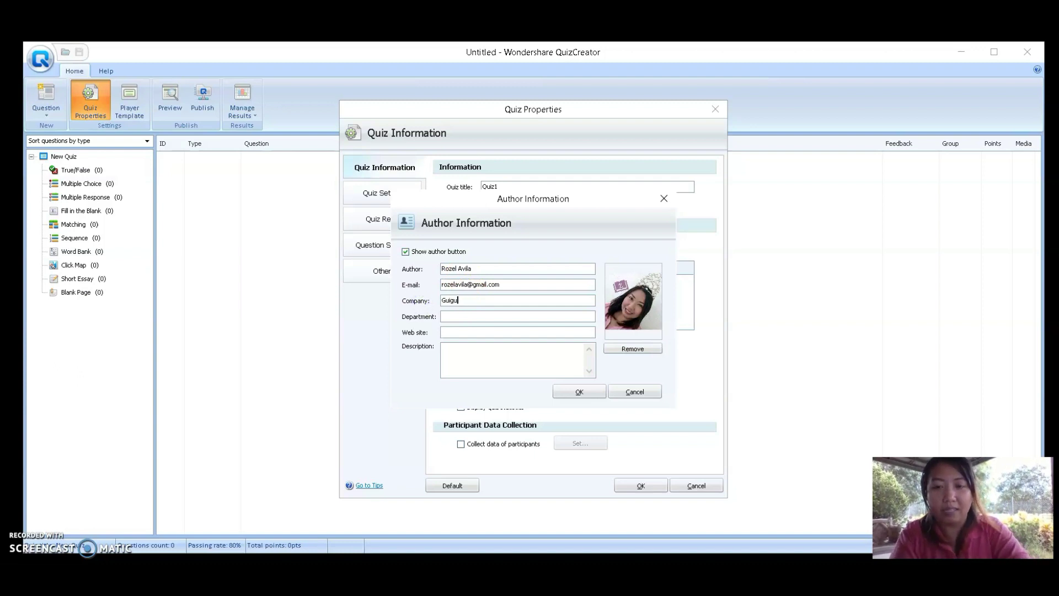
type("inton")
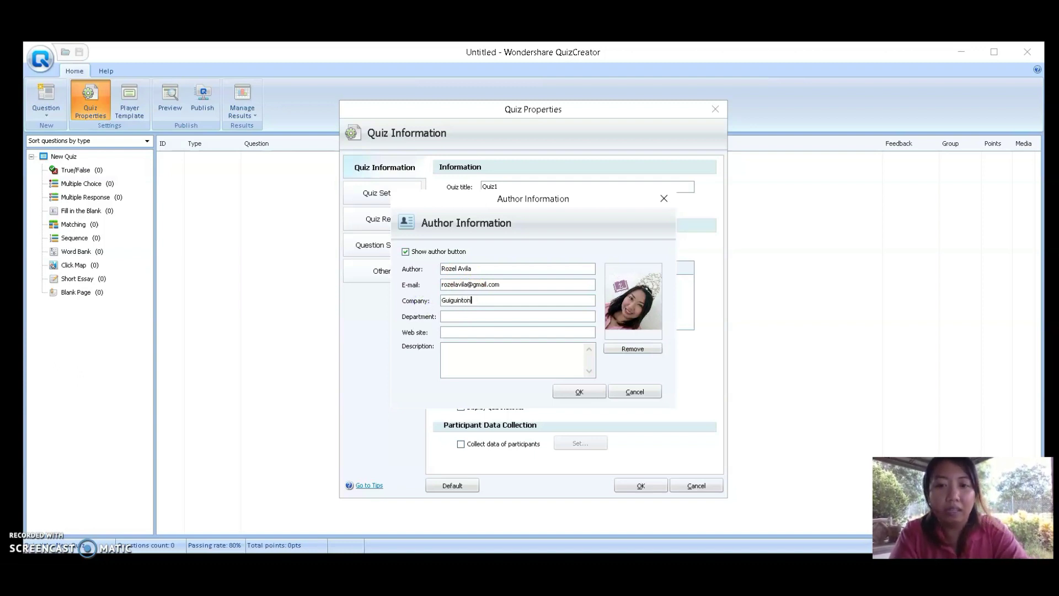
key("BackSpace")
type("national")
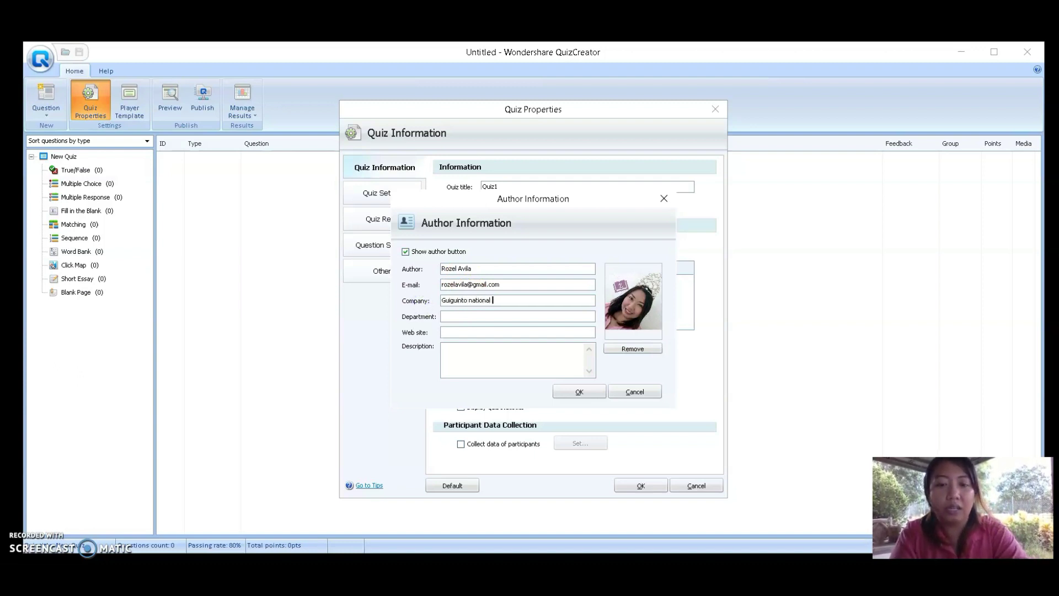
key("BackSpace")
key("BackSpace")
key("BackSpace")
key("BackSpace")
key("BackSpace")
key("BackSpace")
key("BackSpace")
key("BackSpace")
key("BackSpace")
key("BackSpace")
key("BackSpace")
key("BackSpace")
key("BackSpace")
key("BackSpace")
key("BackSpace")
key("BackSpace")
key("BackSpace")
key("BackSpace")
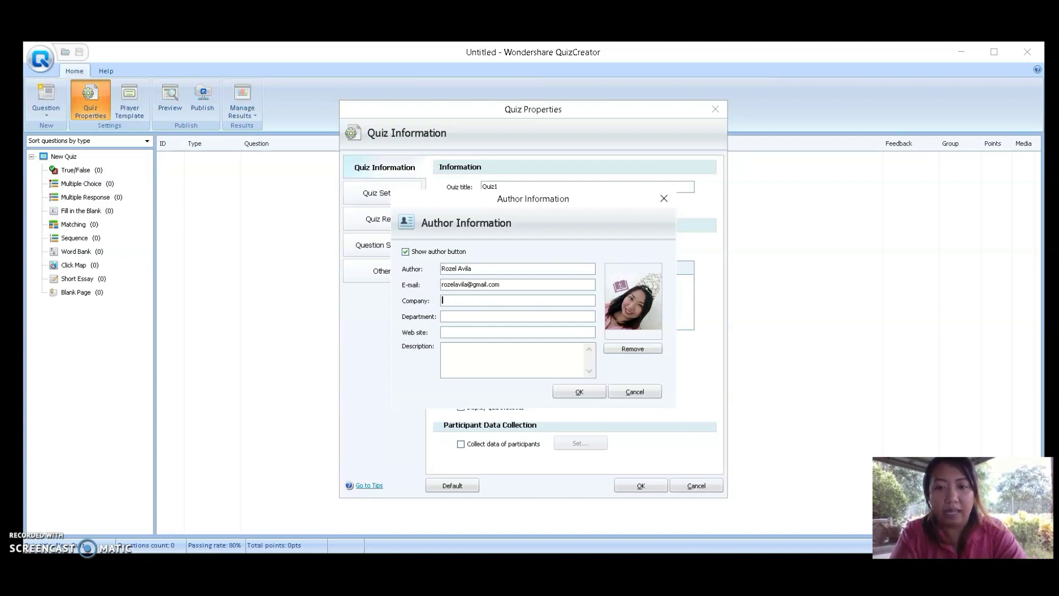
type("GNVH")
type("D")
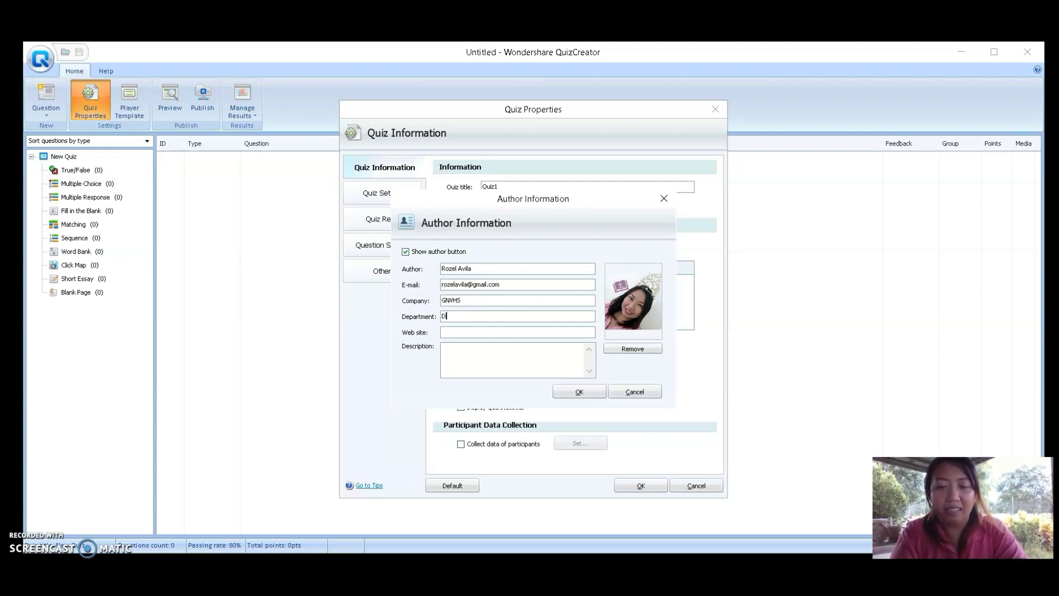
type("epEd")
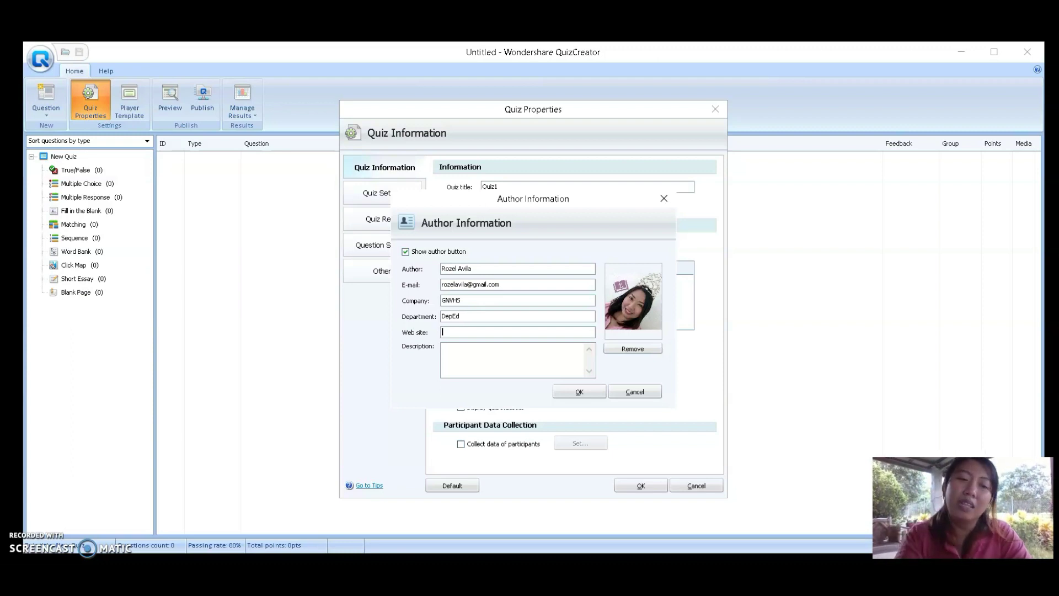
type("www.f")
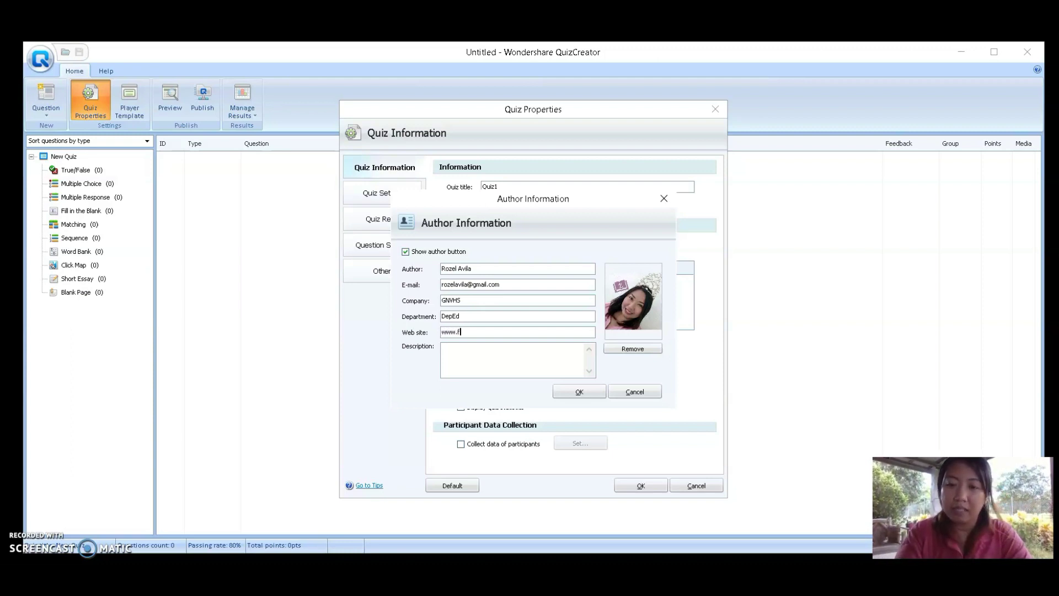
type("acebook.com/")
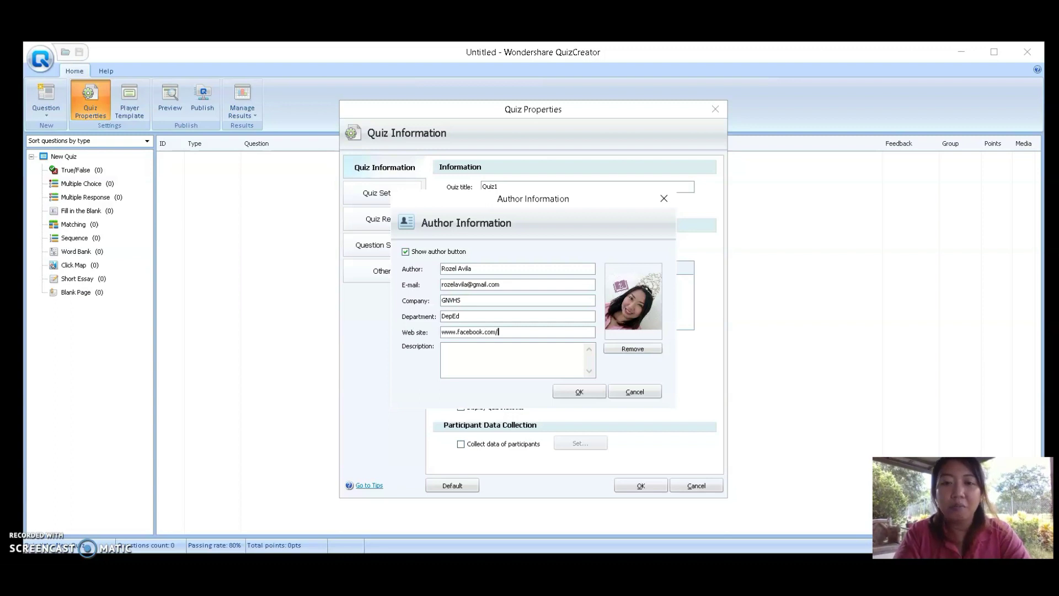
type("Teacher")
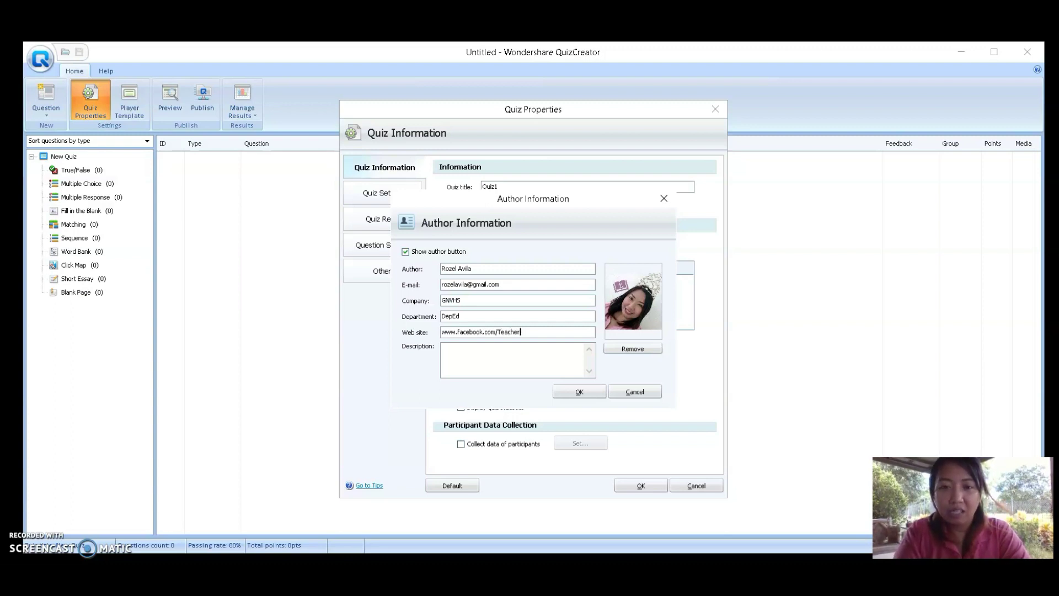
type("ZhaiPH")
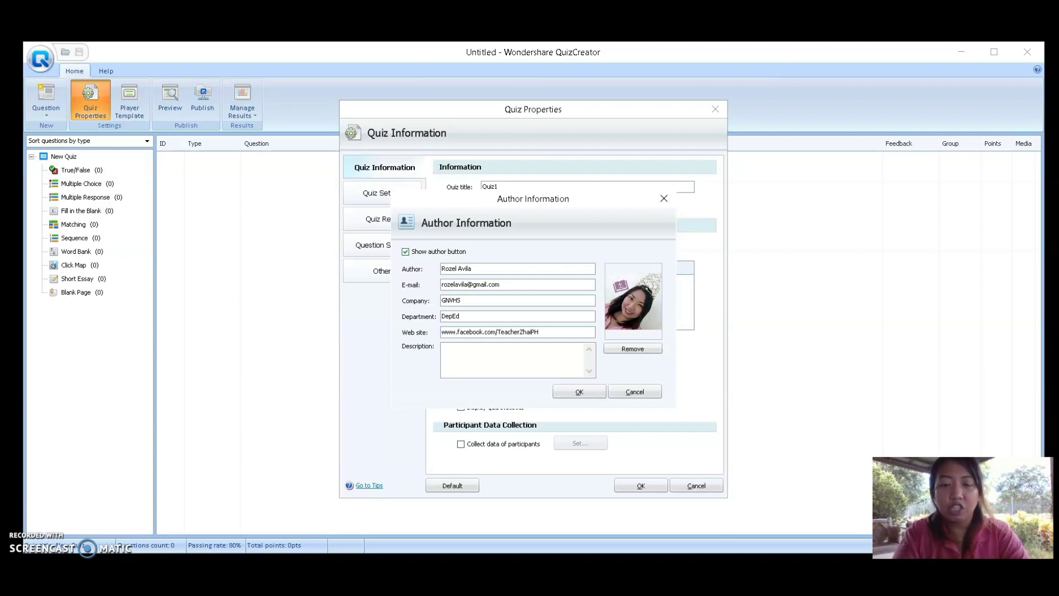
Write the author description 'Teacher', 'Microsoft Certified', 'National TVET Tesda' and save the author information
left_click(522, 368)
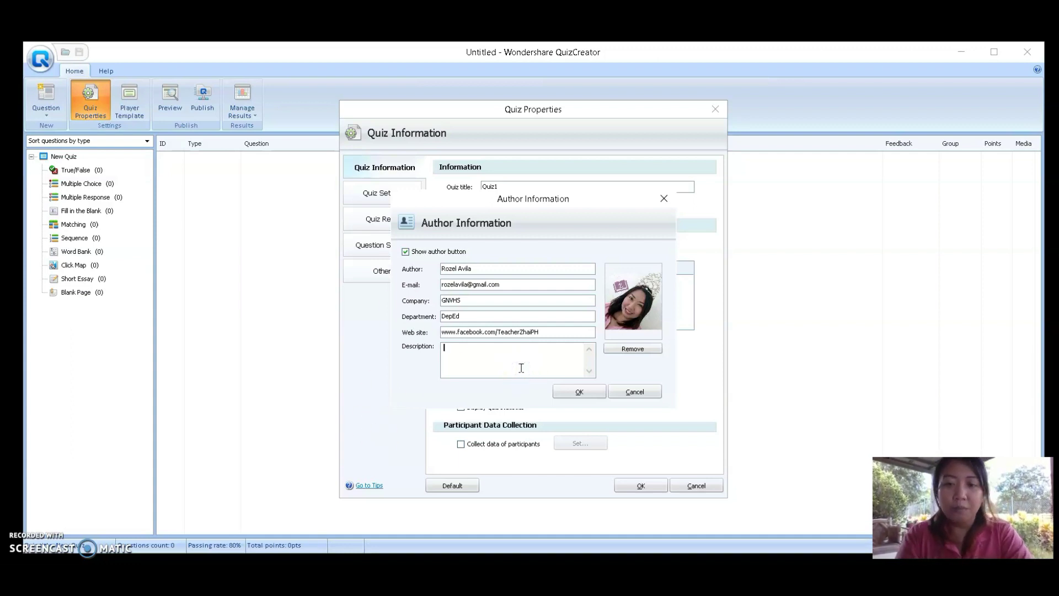
type("Teacher ")
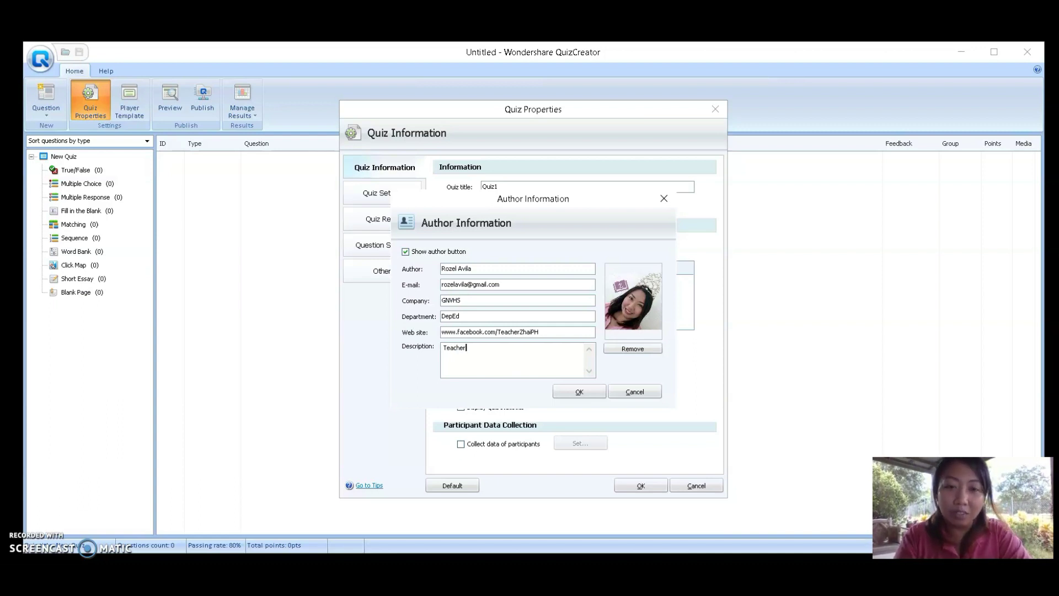
type("GNVHS")
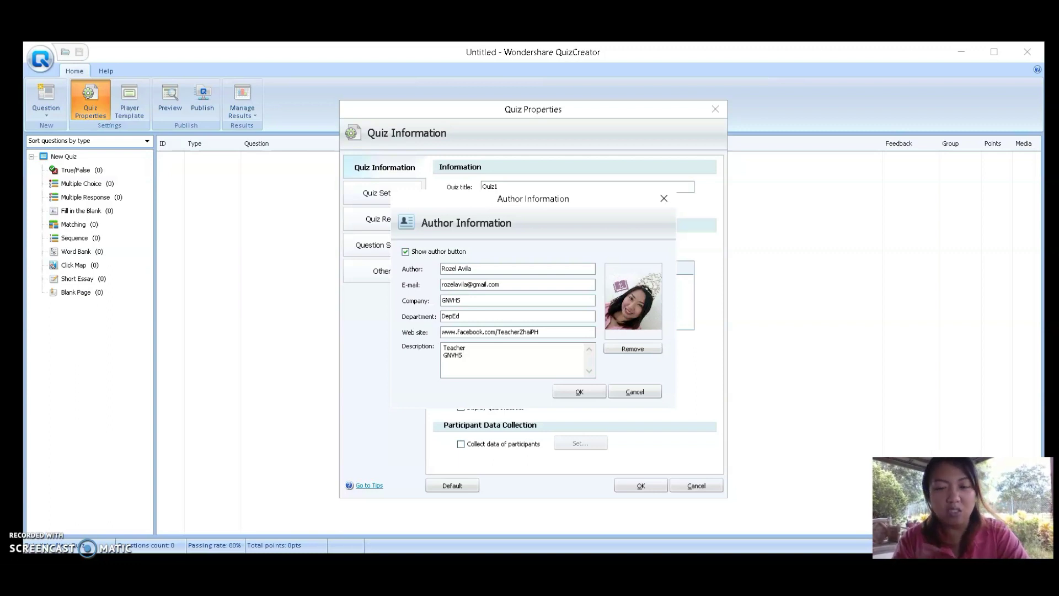
key("BackSpace")
key("BackSpace")
key("BackSpace")
key("BackSpace")
key("BackSpace")
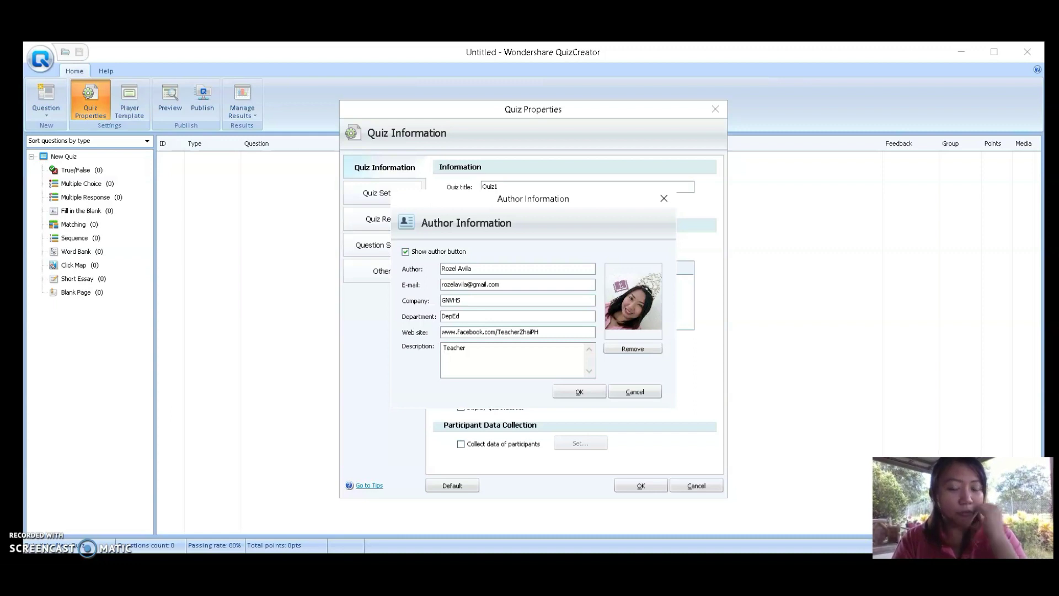
type("Microsof")
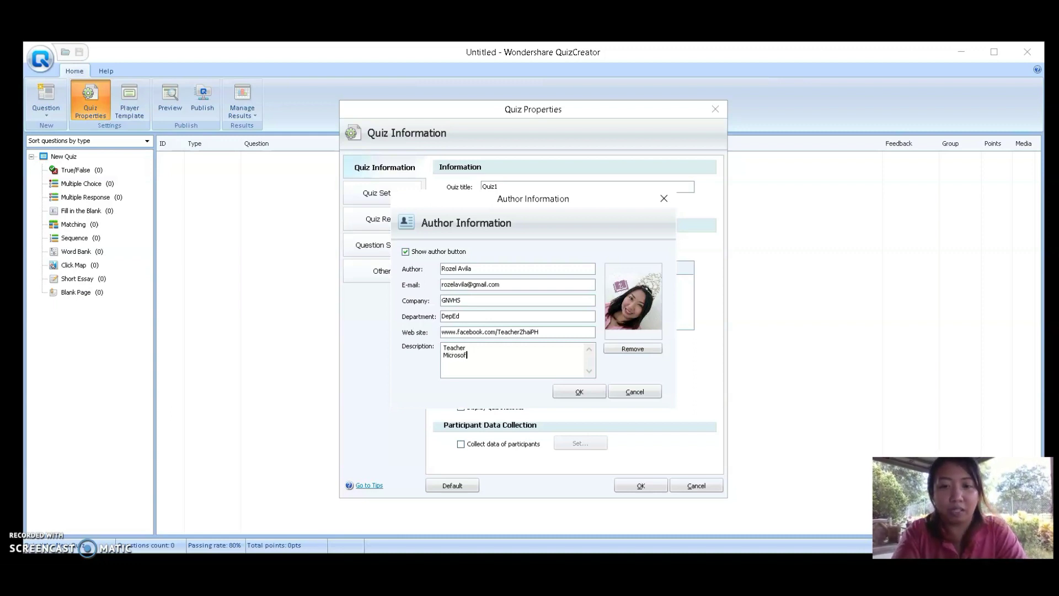
type("t Cert")
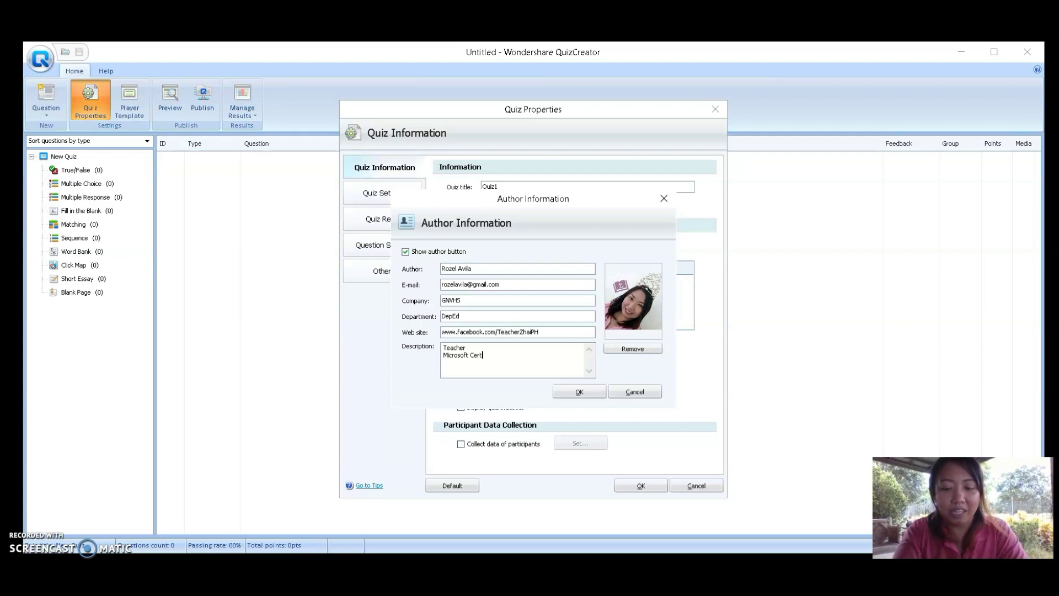
type("if")
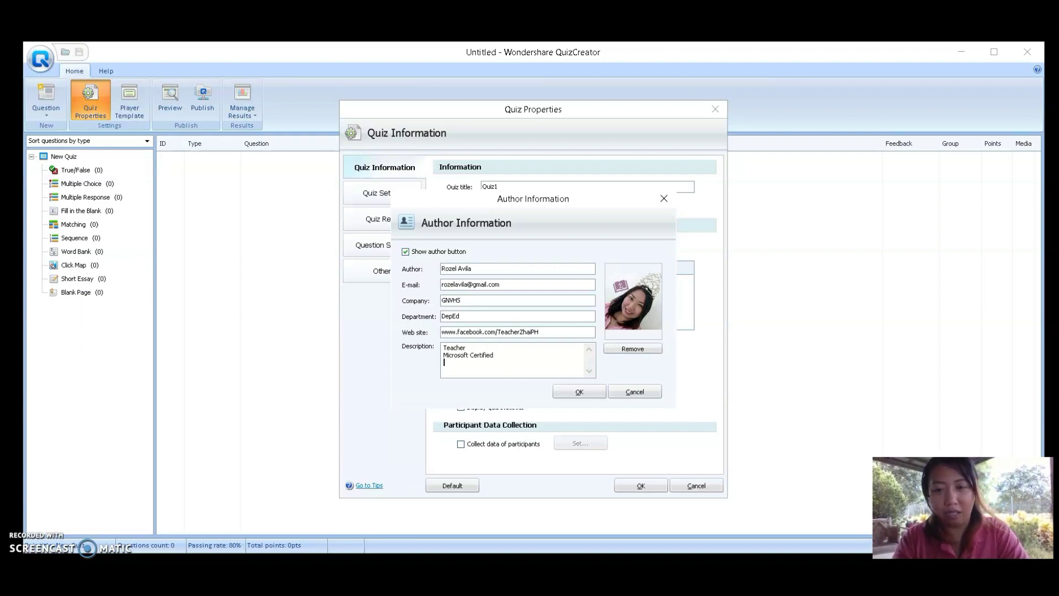
type("ied")
key("Return")
type("Na")
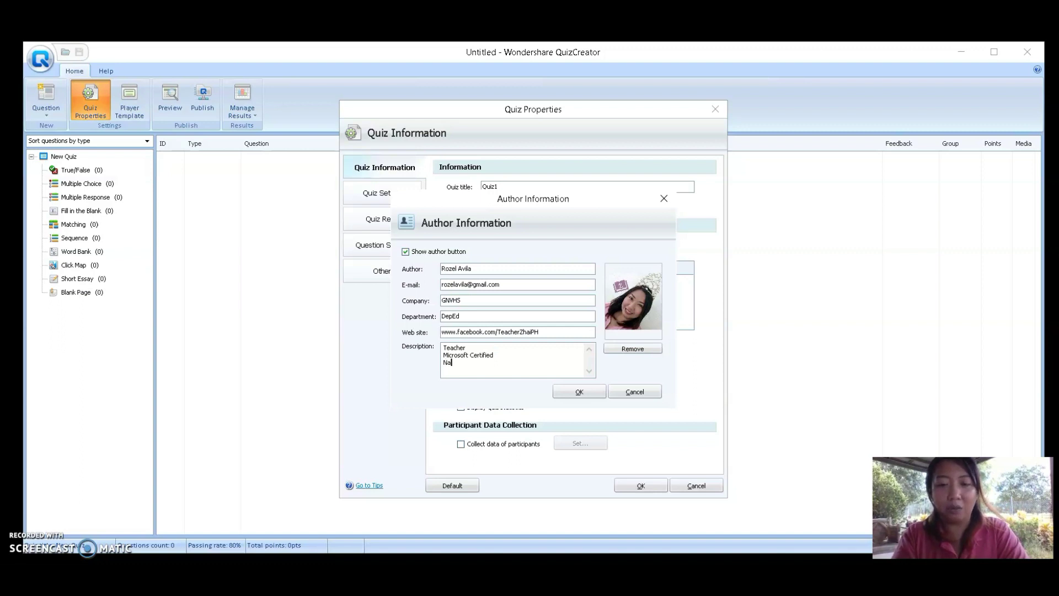
type("tional TVET Tesda")
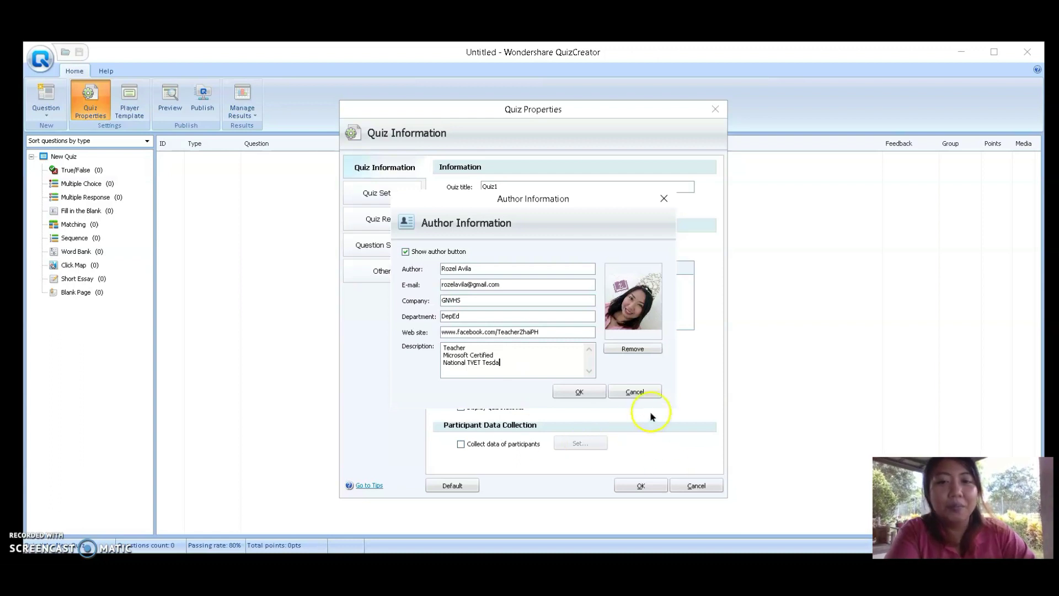
left_click(589, 389)
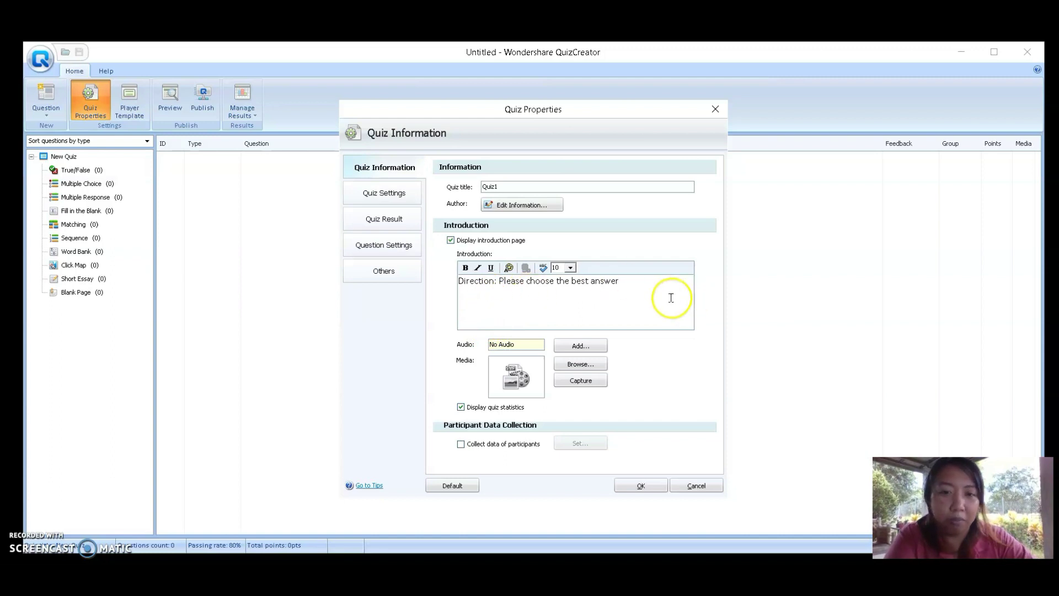
Format the whole introduction direction line as bold, size 16, dark purple text
triple_click(587, 282)
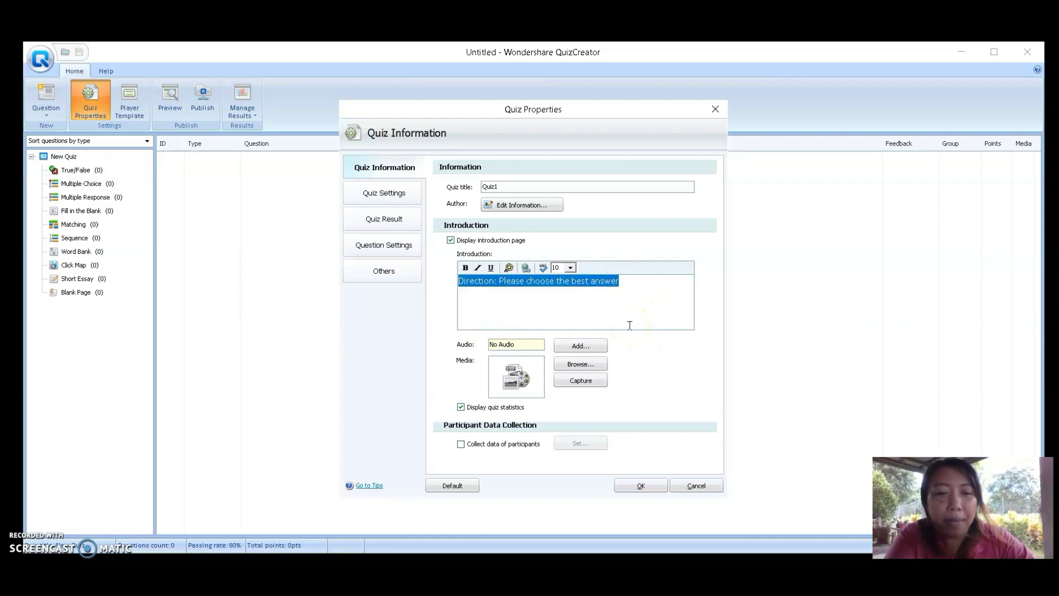
left_click(571, 268)
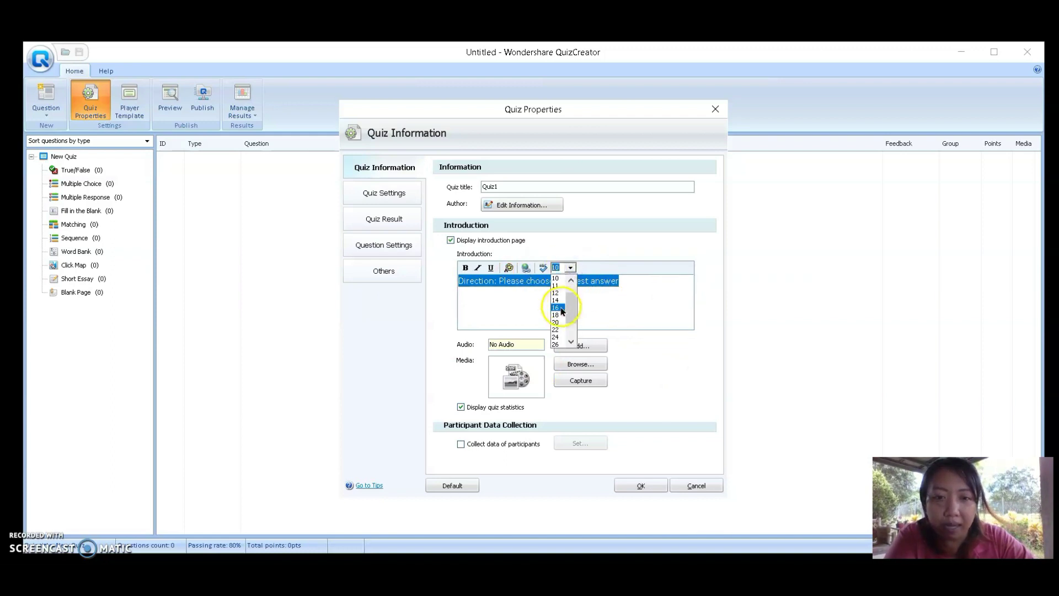
left_click(560, 308)
left_click(466, 267)
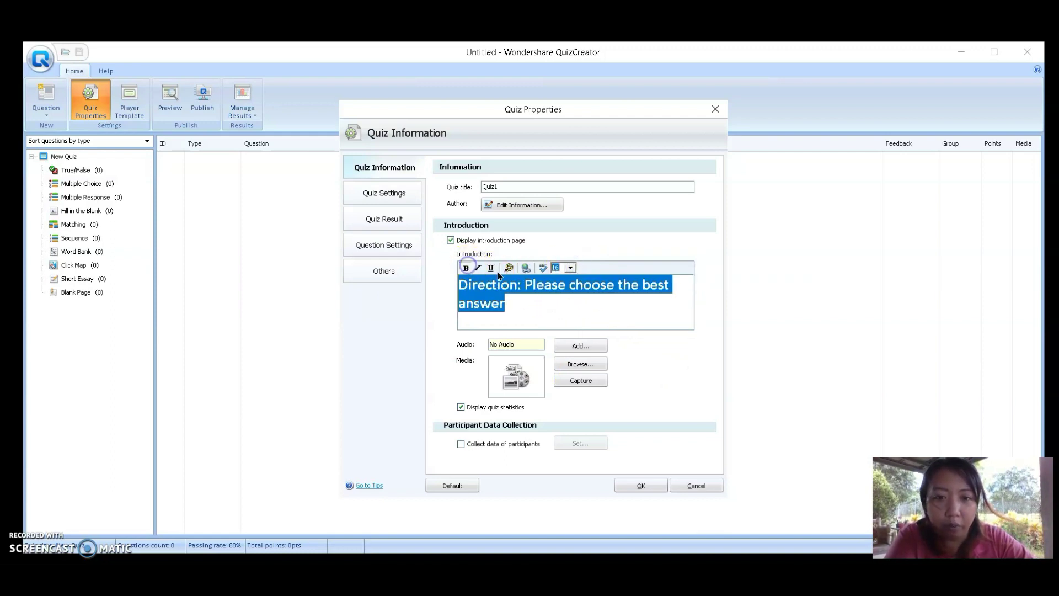
left_click(509, 268)
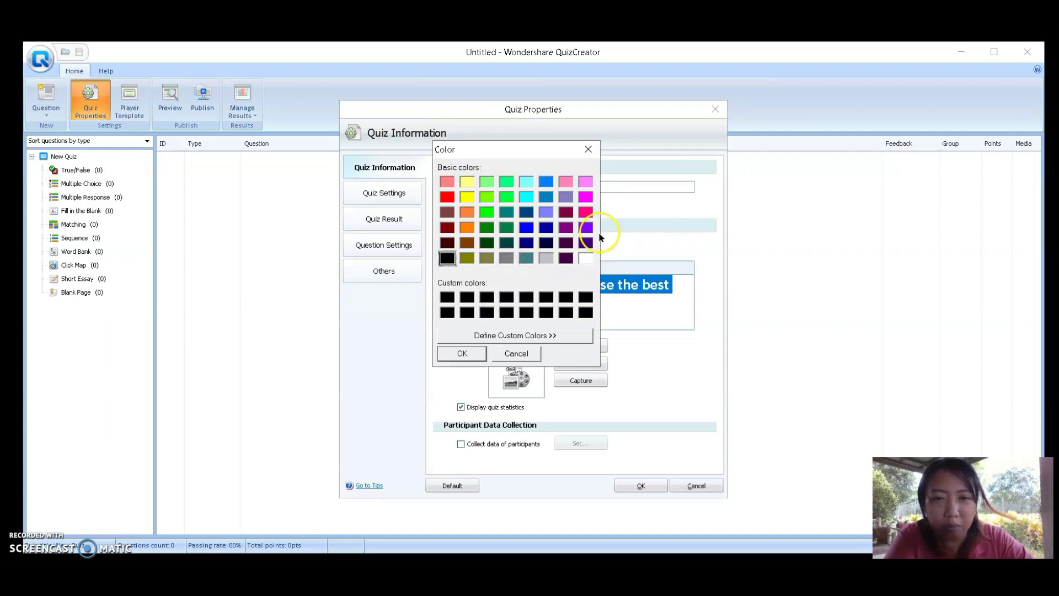
left_click(567, 213)
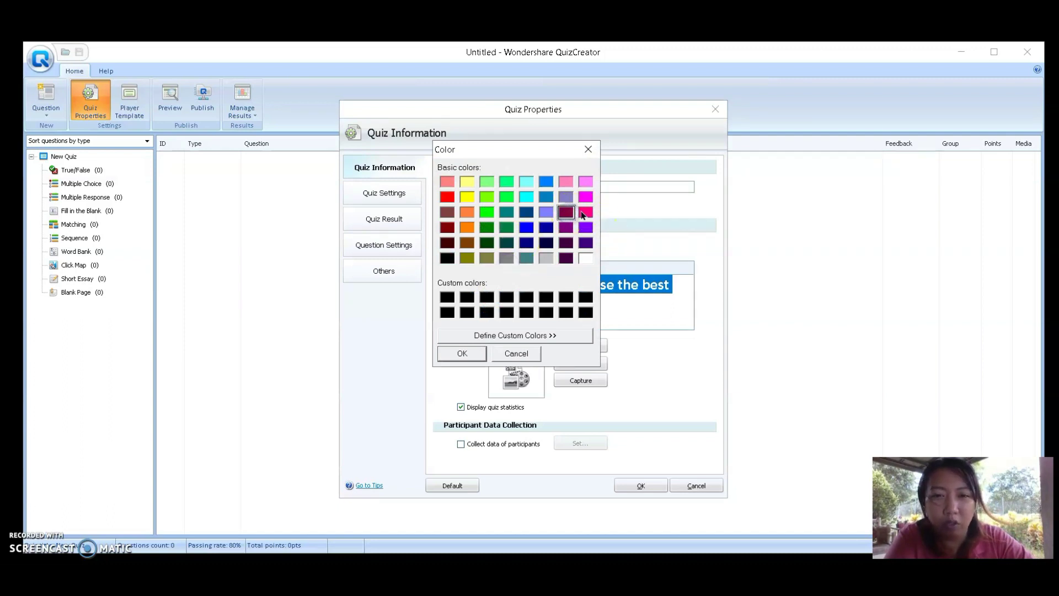
left_click(461, 353)
left_click(604, 307)
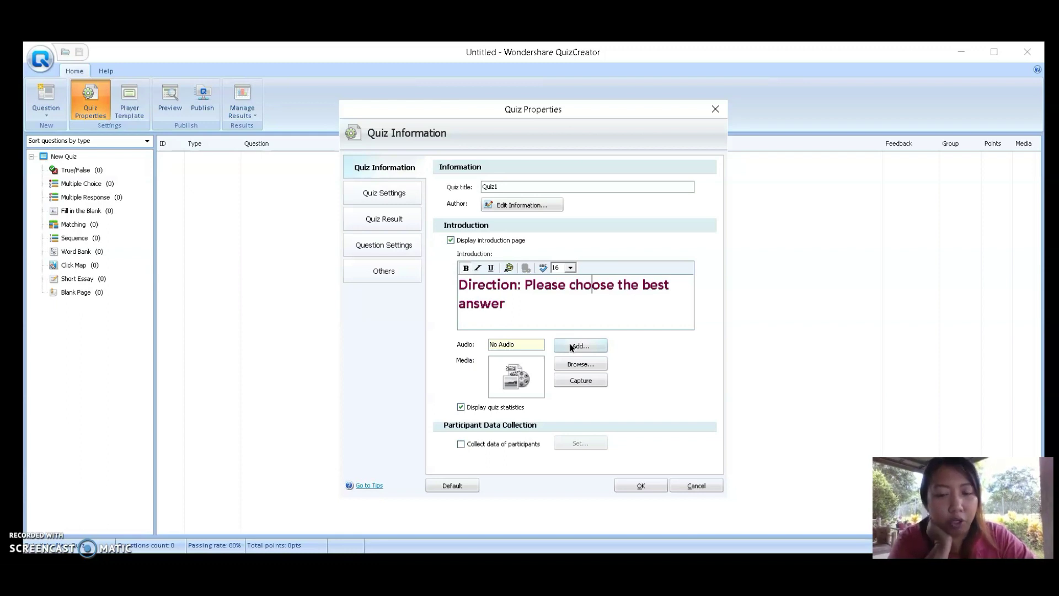
Add audio to the introduction and set it to play automatically
left_click(591, 346)
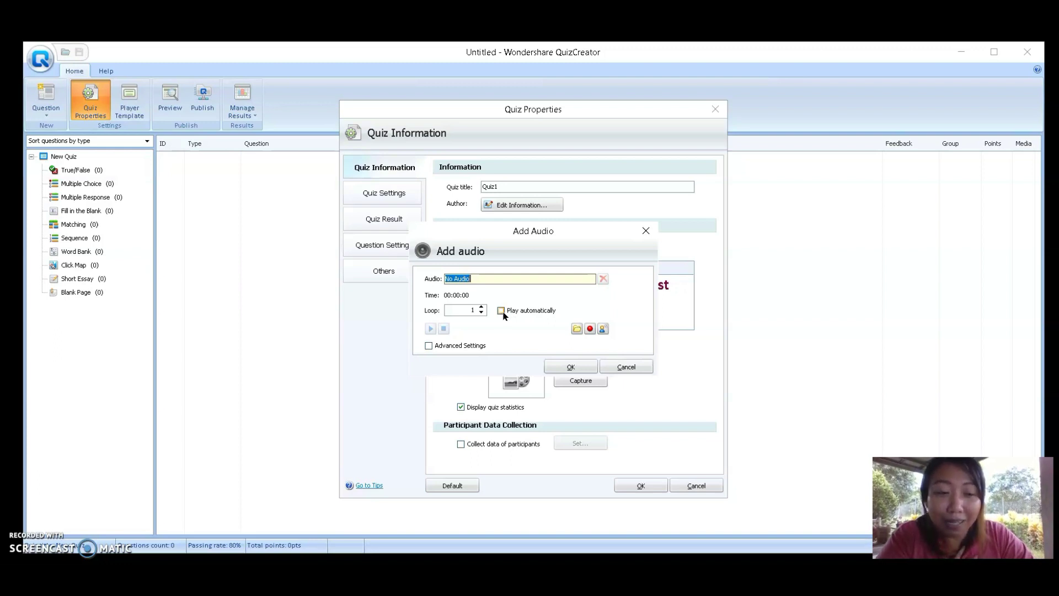
left_click(501, 311)
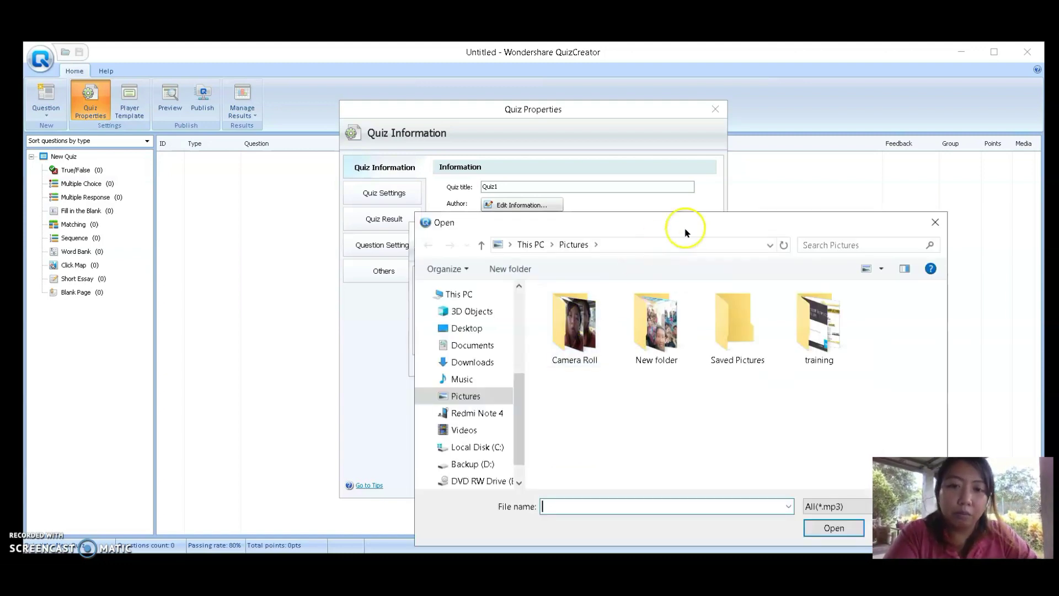
left_click(935, 222)
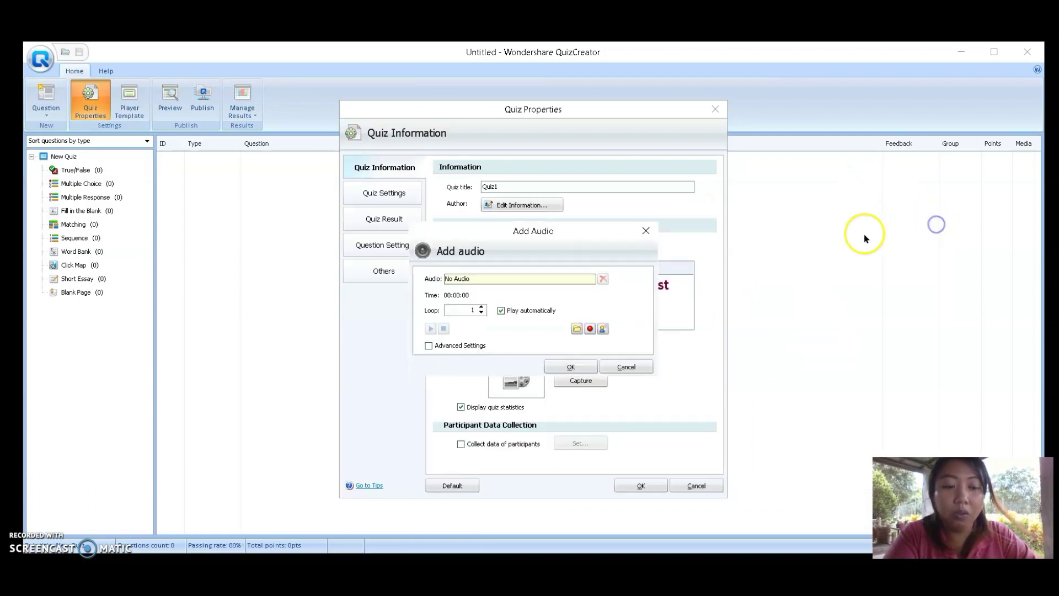
Record a 7-second introduction clip, play it back, and show the recording and text-to-speech options
left_click(590, 330)
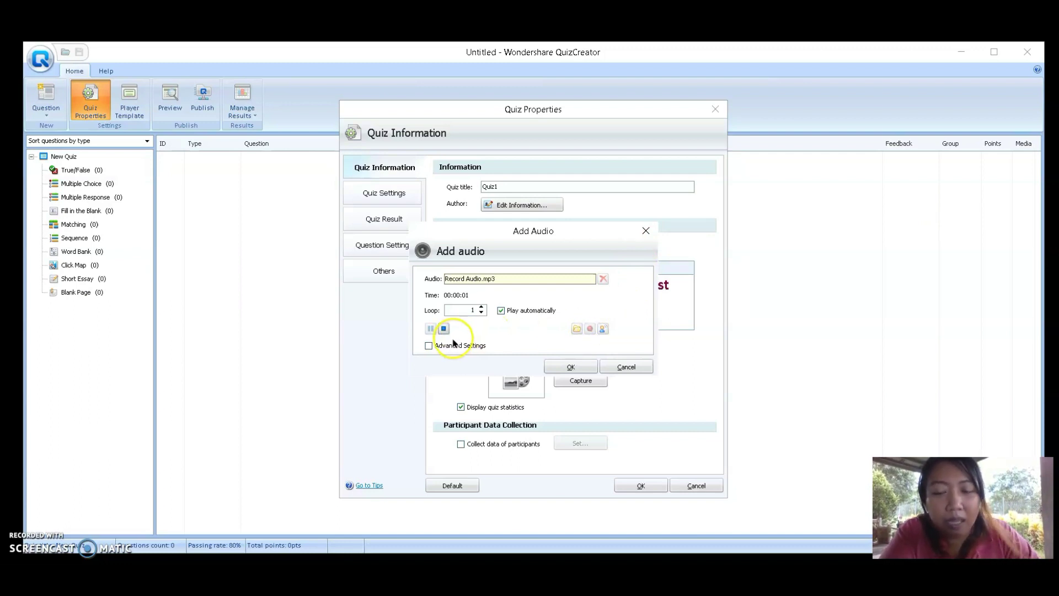
left_click_drag(542, 235, 498, 160)
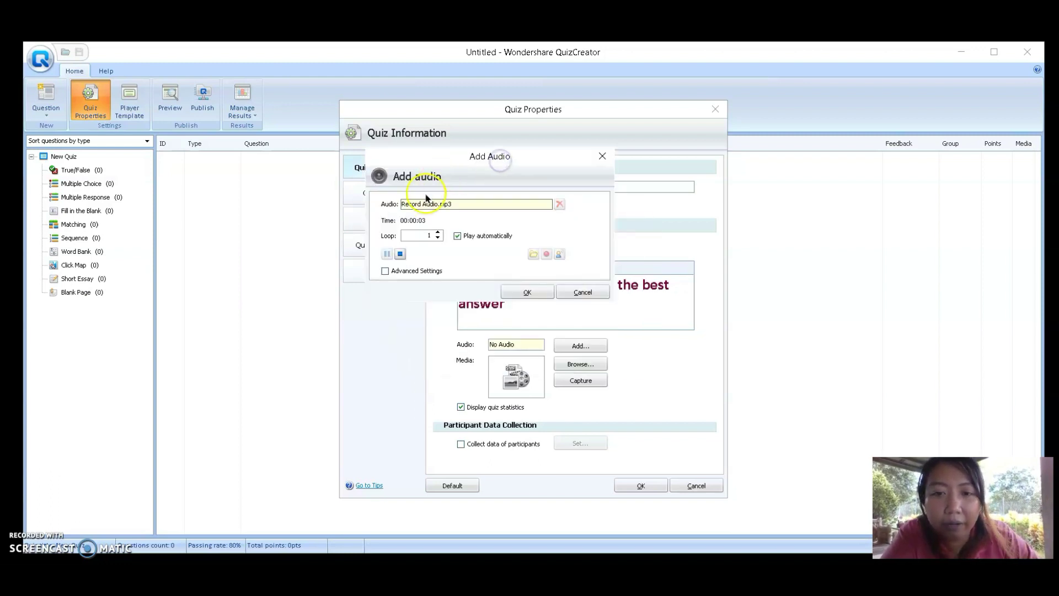
left_click(400, 254)
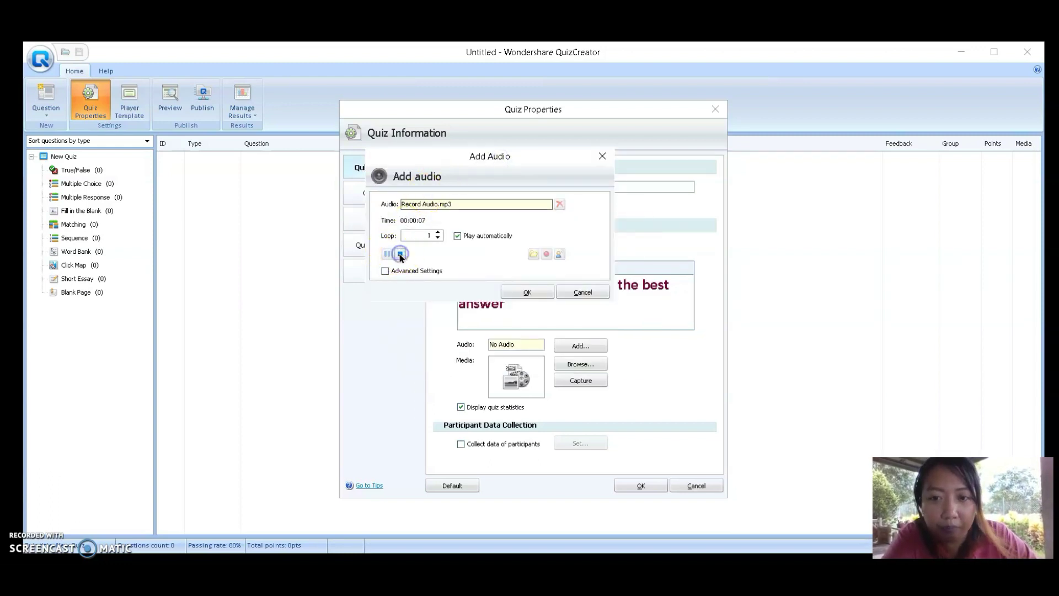
left_click(388, 255)
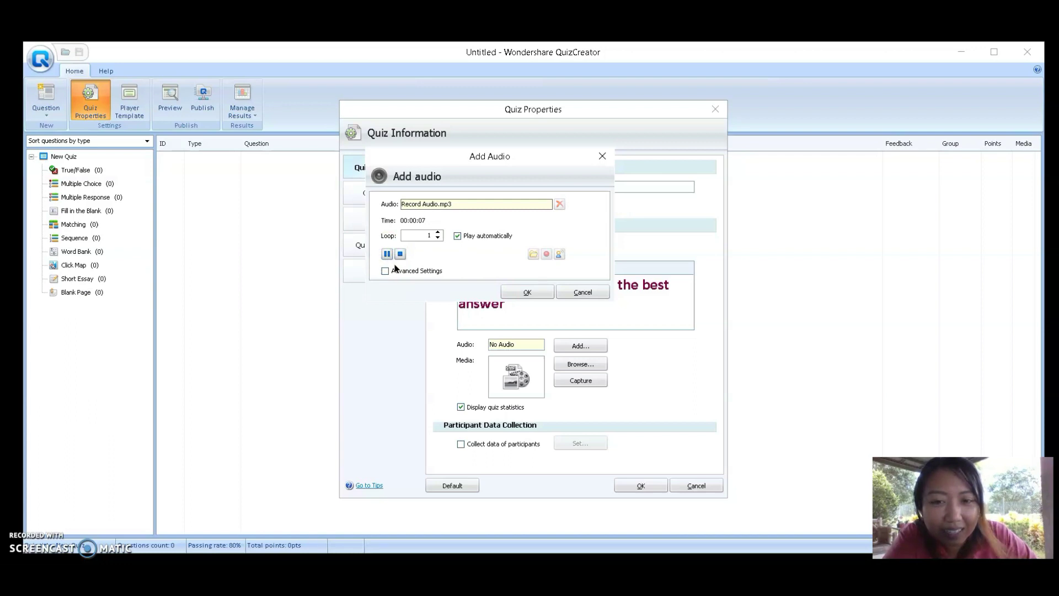
left_click(447, 220)
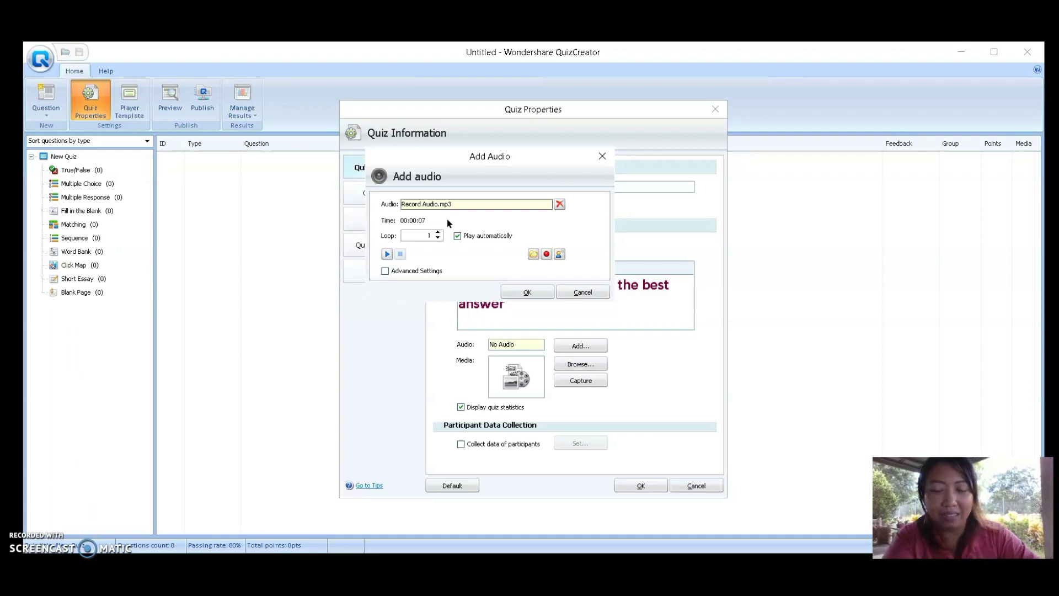
left_click(417, 270)
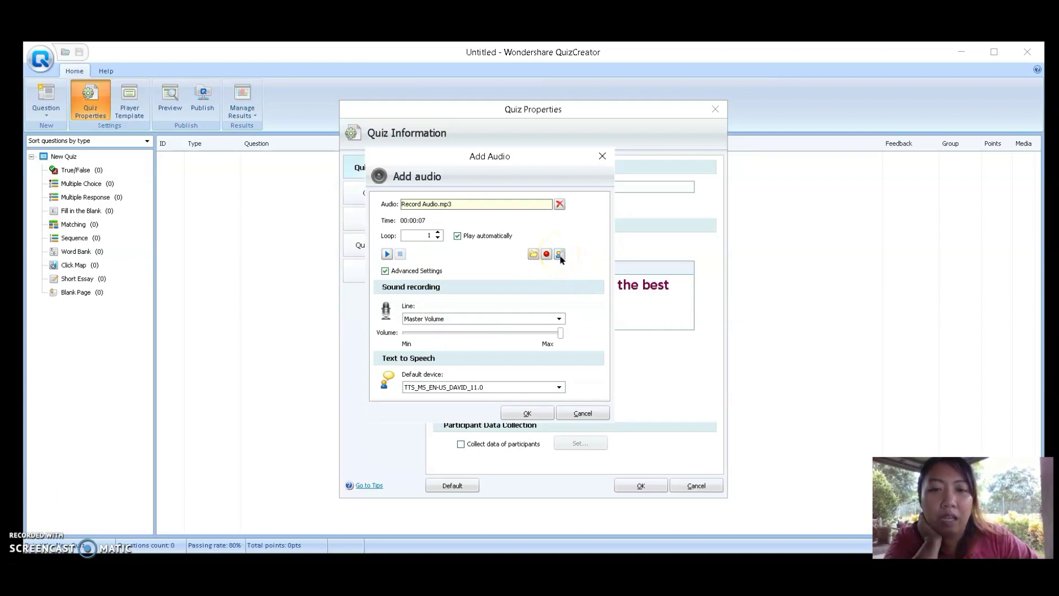
Convert the introduction text to speech, replacing the recording, and pick the ZIRA voice
left_click(558, 254)
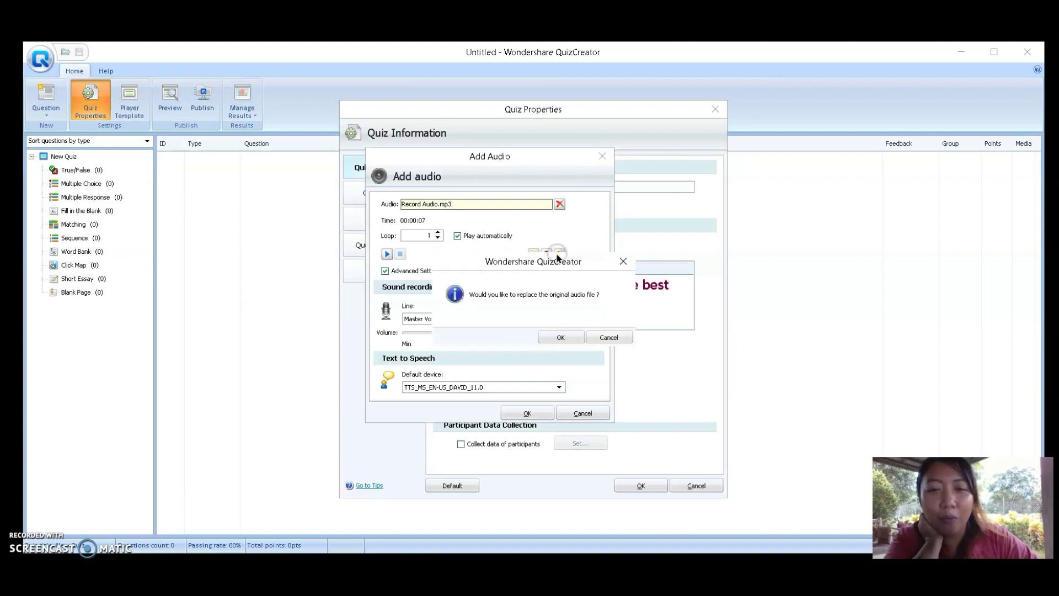
left_click(570, 337)
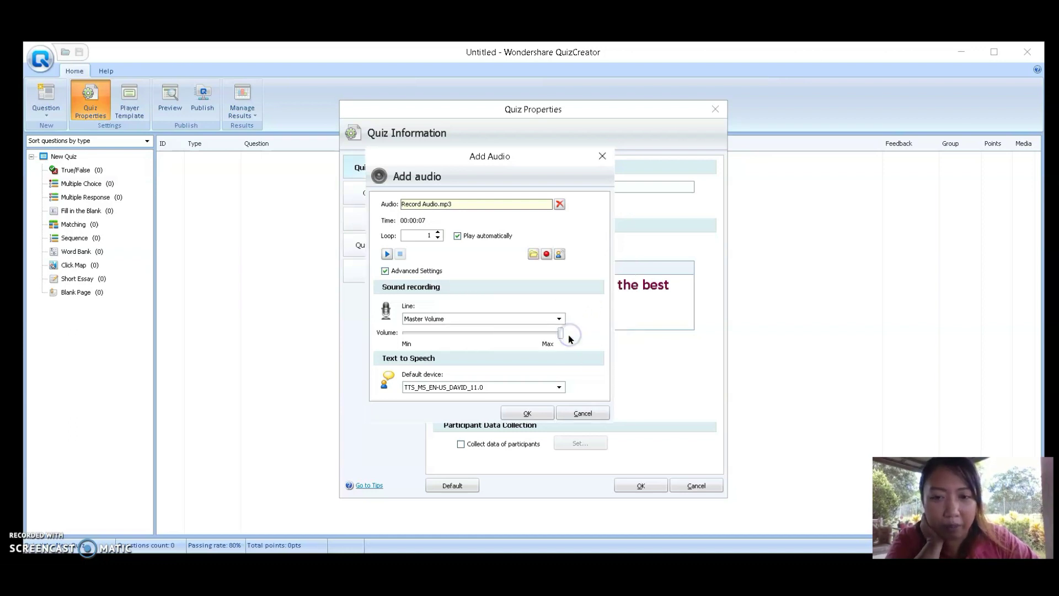
left_click(455, 386)
left_click(470, 405)
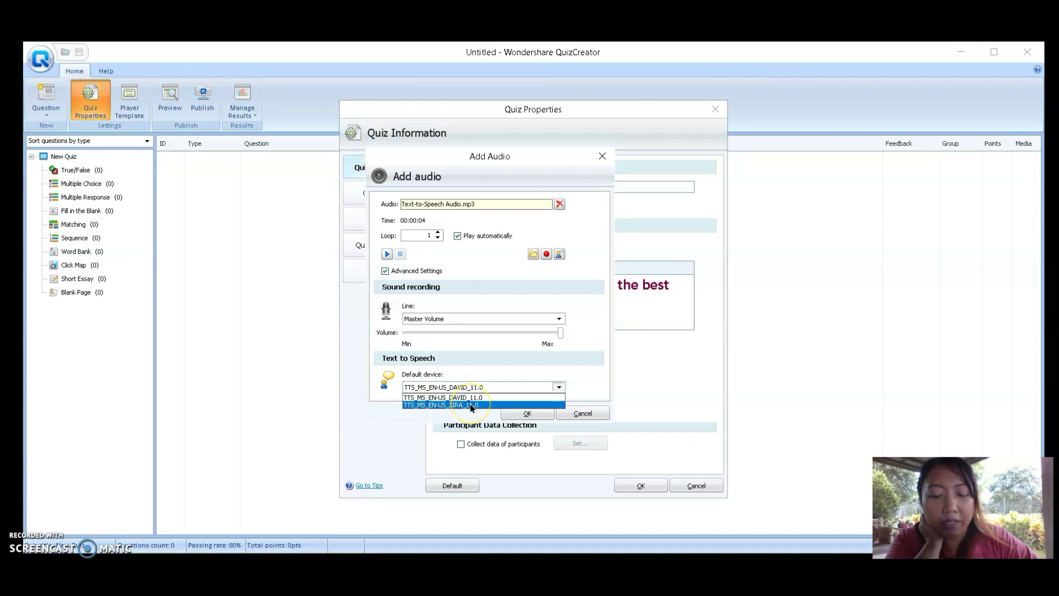
left_click(387, 254)
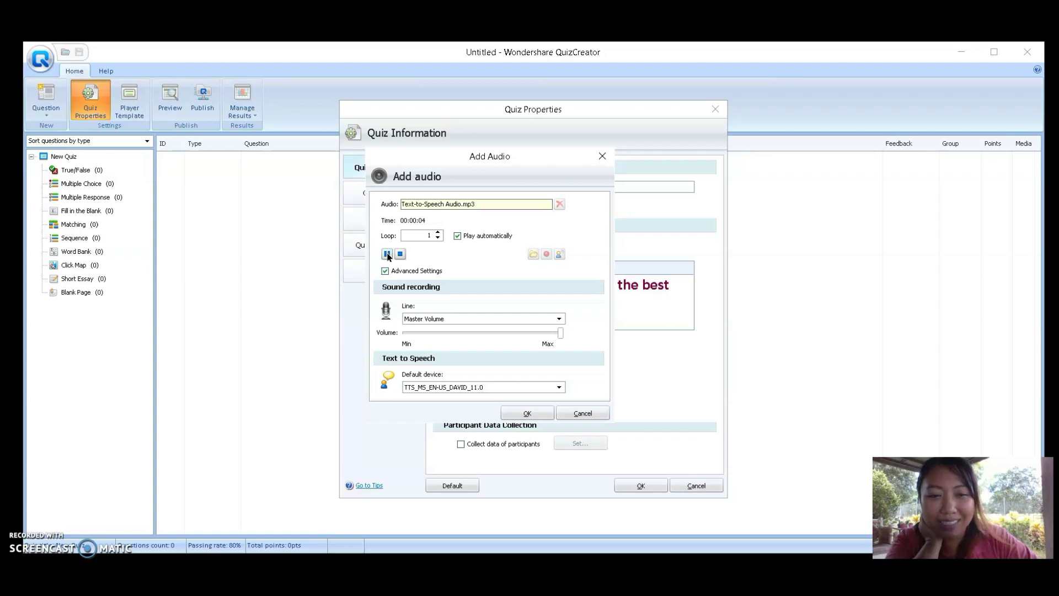
Regenerate the narration with TTS_MS_EN-US_ZIRA_11.0, preview it, and apply it to the introduction
left_click(504, 387)
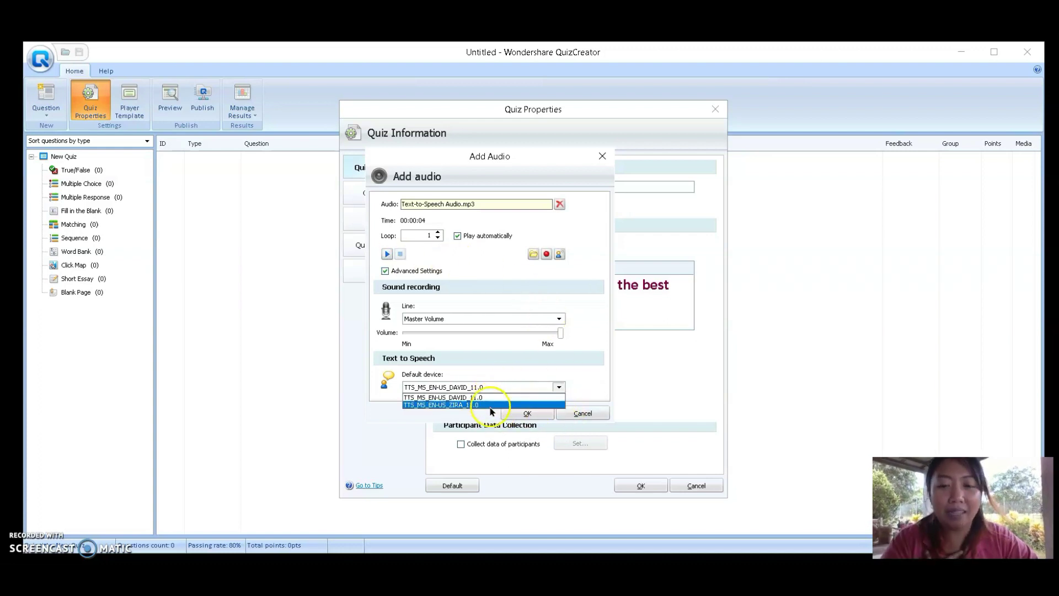
left_click(491, 405)
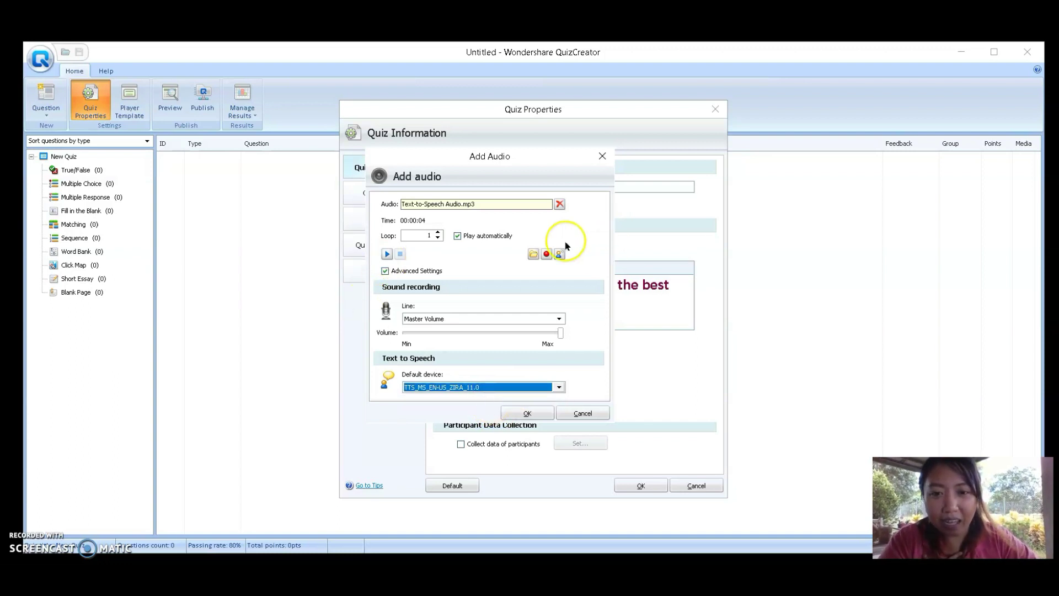
left_click(559, 253)
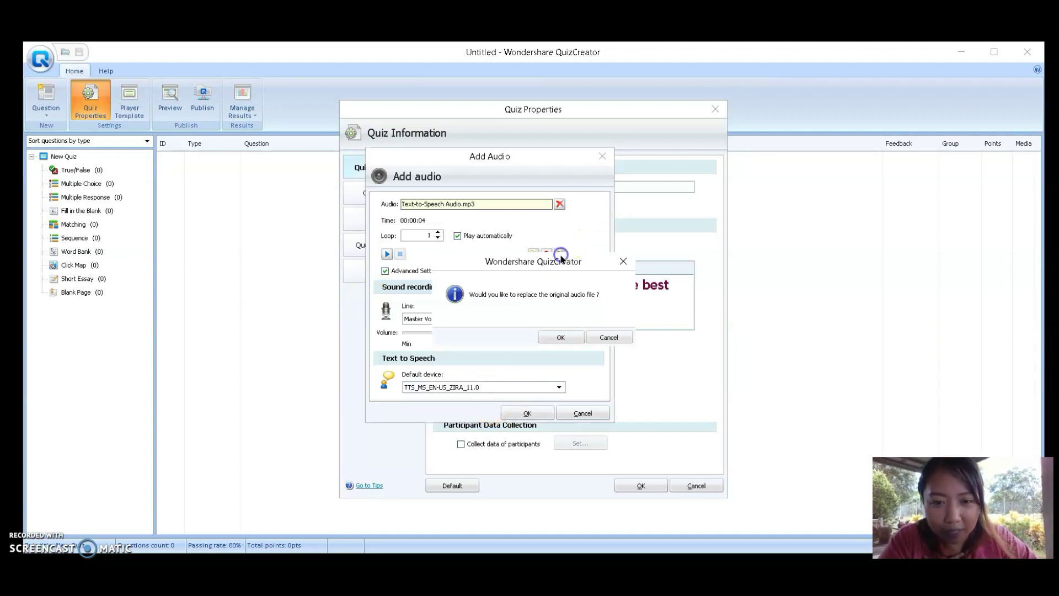
left_click(567, 336)
left_click(387, 255)
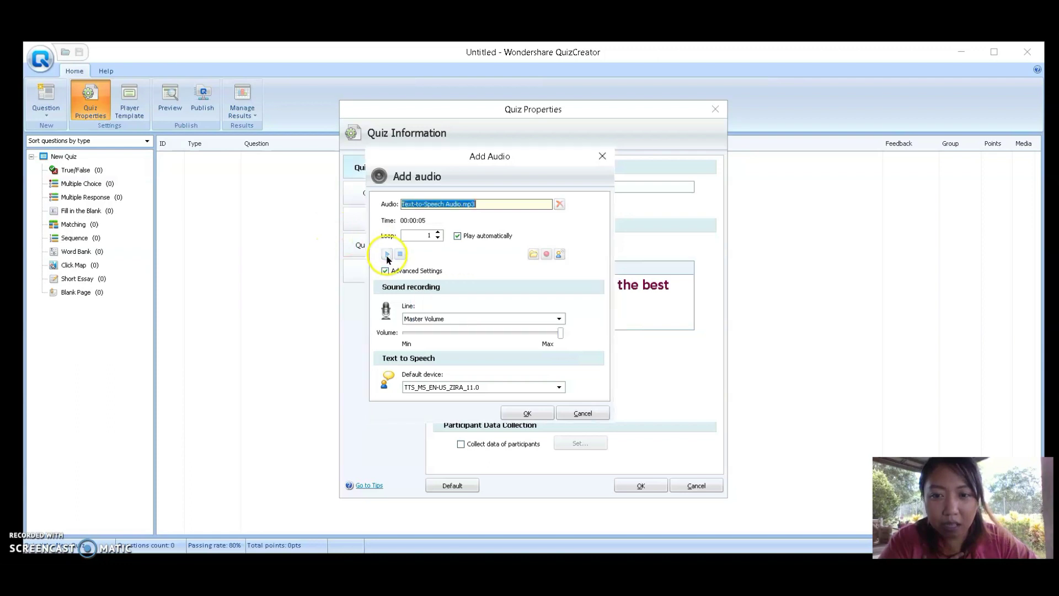
left_click(387, 255)
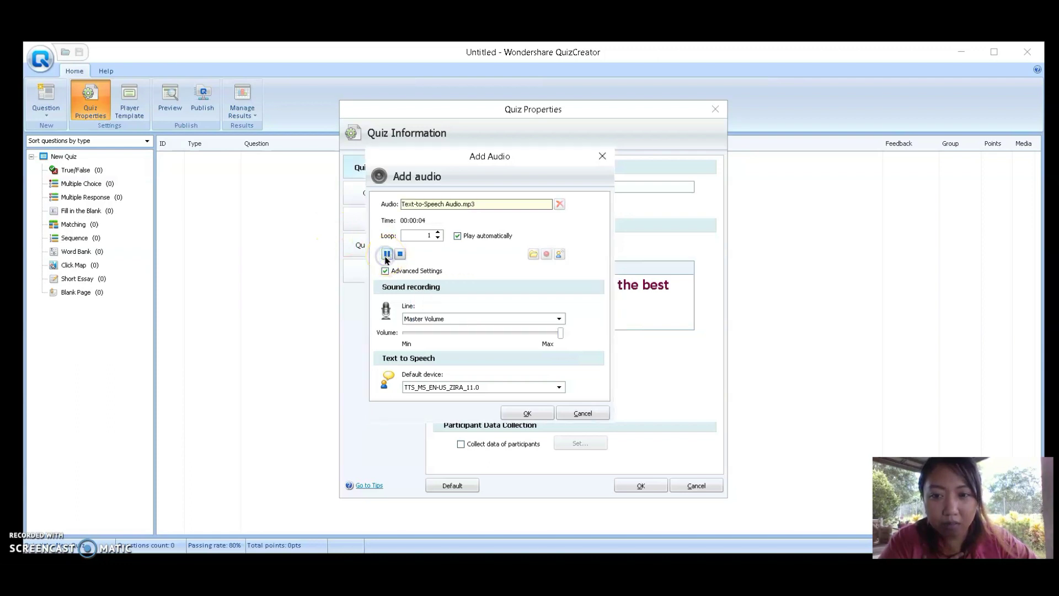
left_click(416, 203)
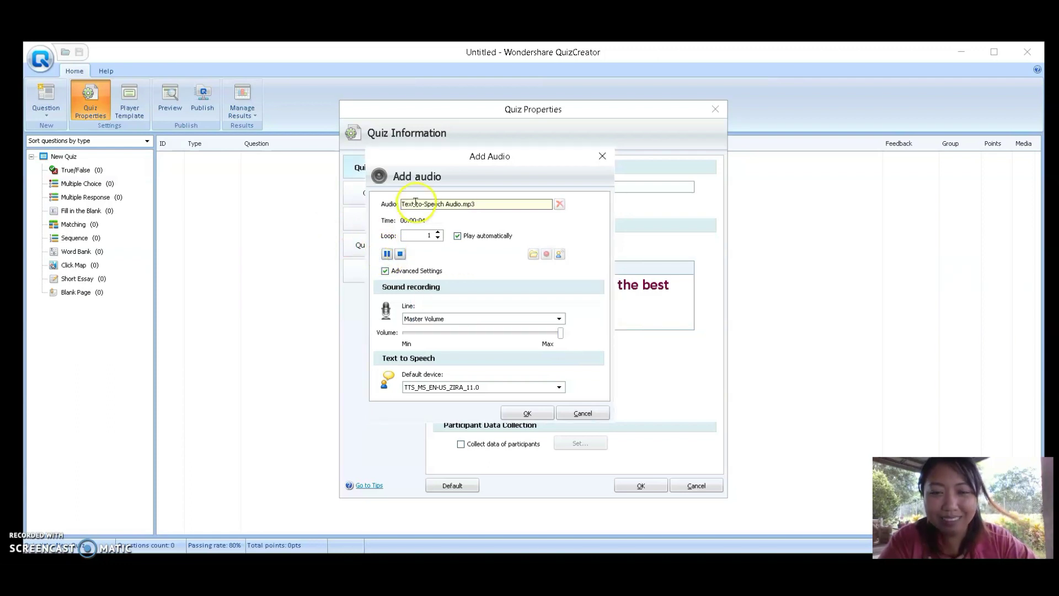
left_click(527, 414)
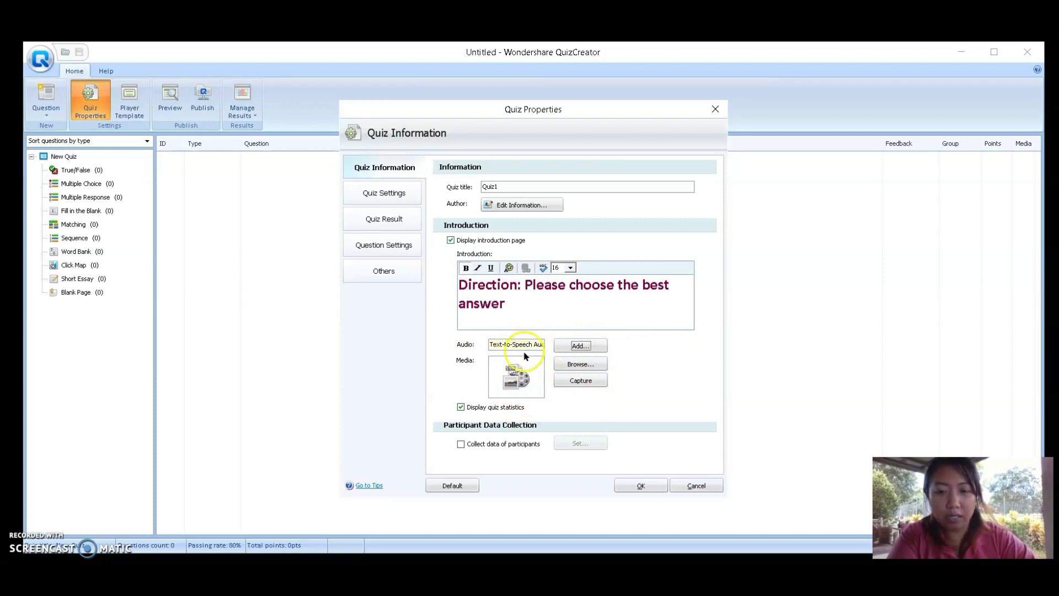
Attach a photo from the Pictures folder as the introduction's media
left_click(602, 364)
scroll(827, 249, "down", 3)
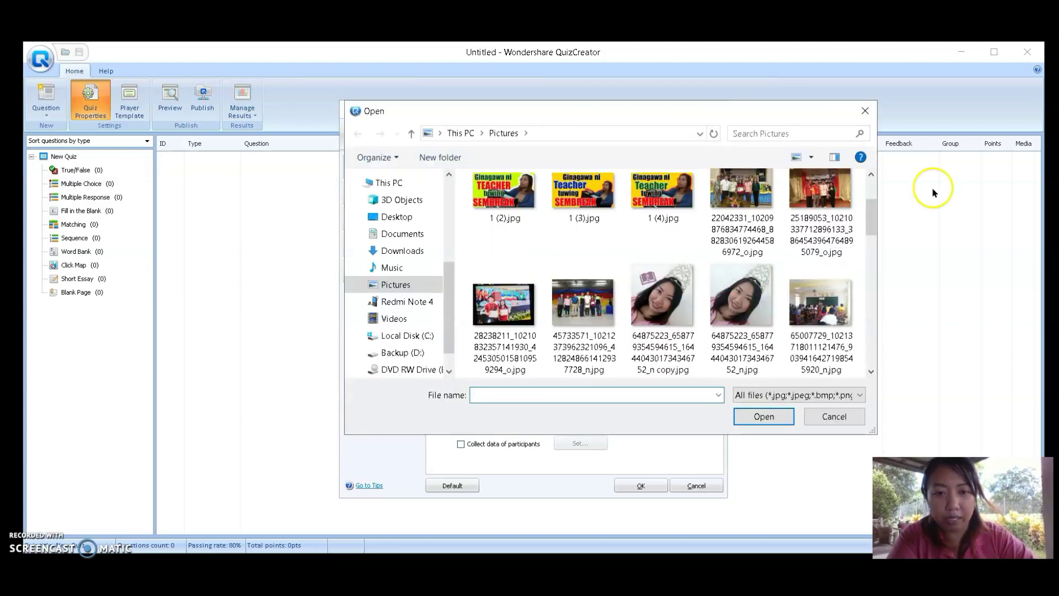
left_click_drag(874, 213, 872, 259)
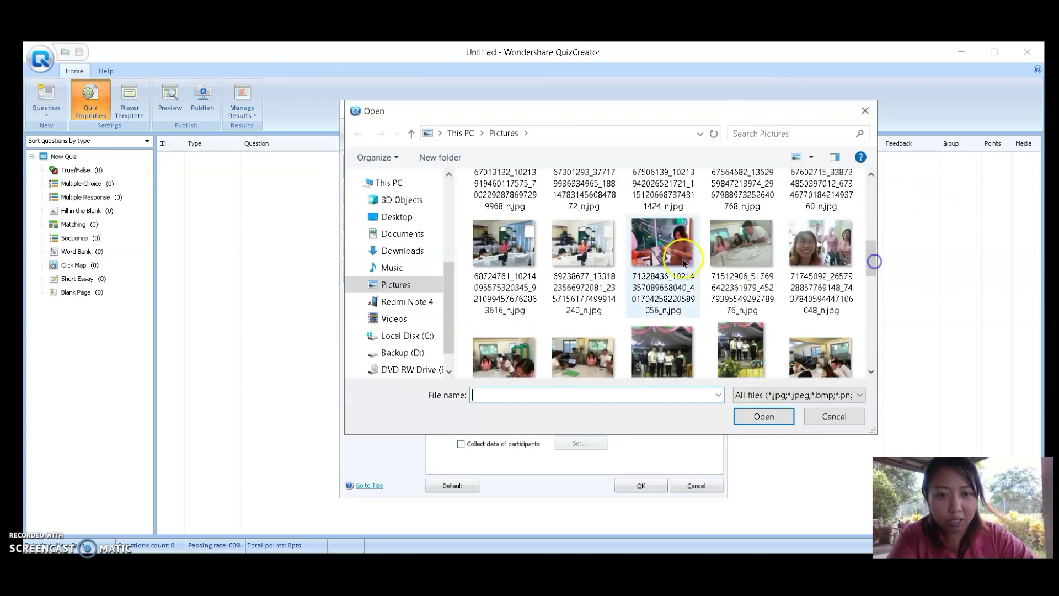
left_click(495, 253)
double_click(586, 242)
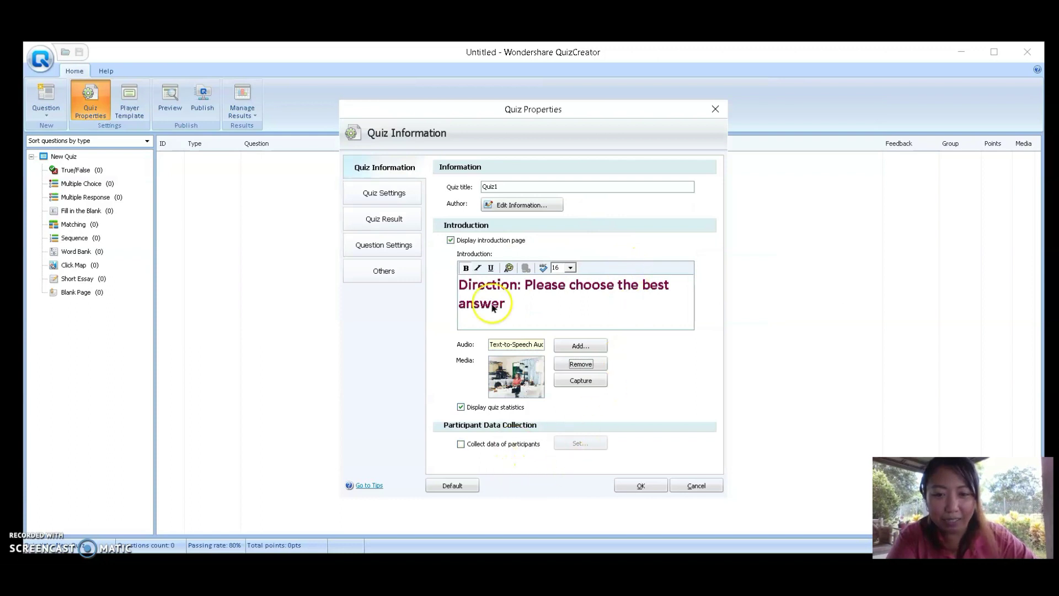
left_click(378, 193)
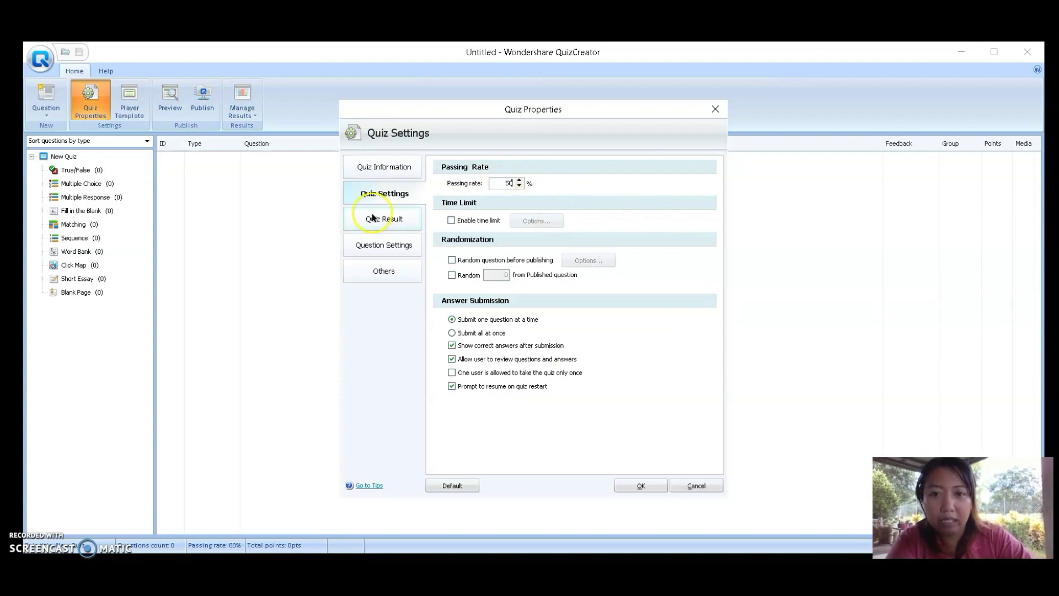
Leave Enable time limit unticked and start editing the pass message on the Quiz Result page
left_click(480, 221)
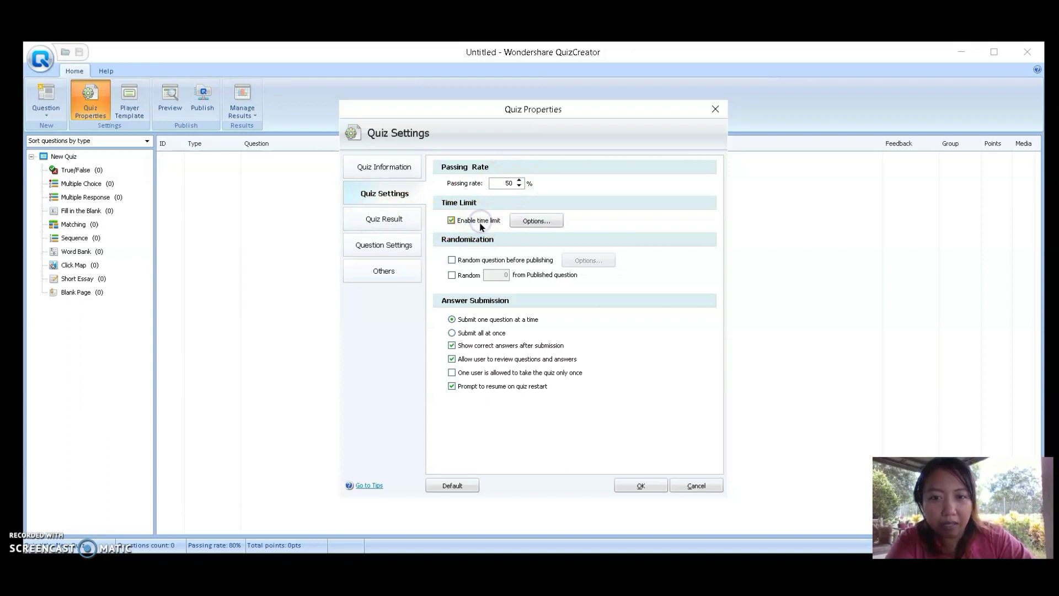
left_click(487, 226)
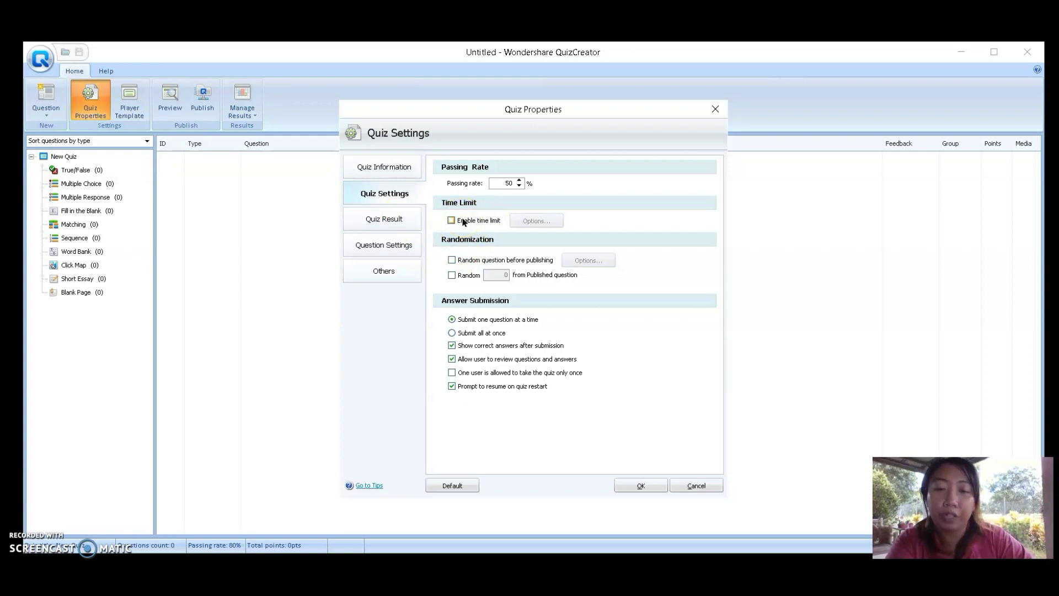
left_click(390, 219)
left_click(569, 235)
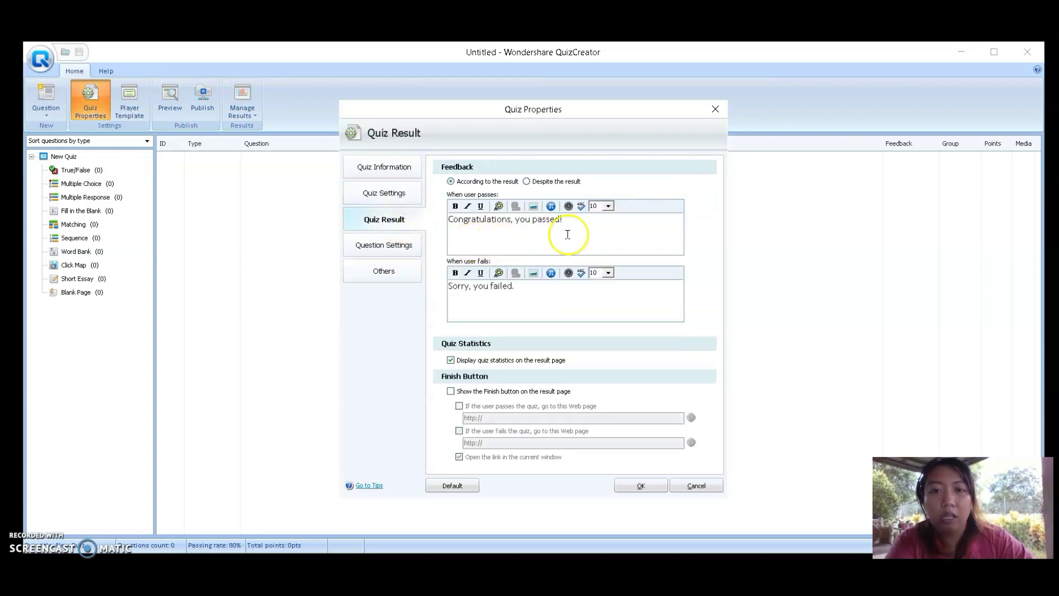
Set the pass feedback message to font size 14
left_click_drag(607, 234, 444, 231)
left_click(607, 233)
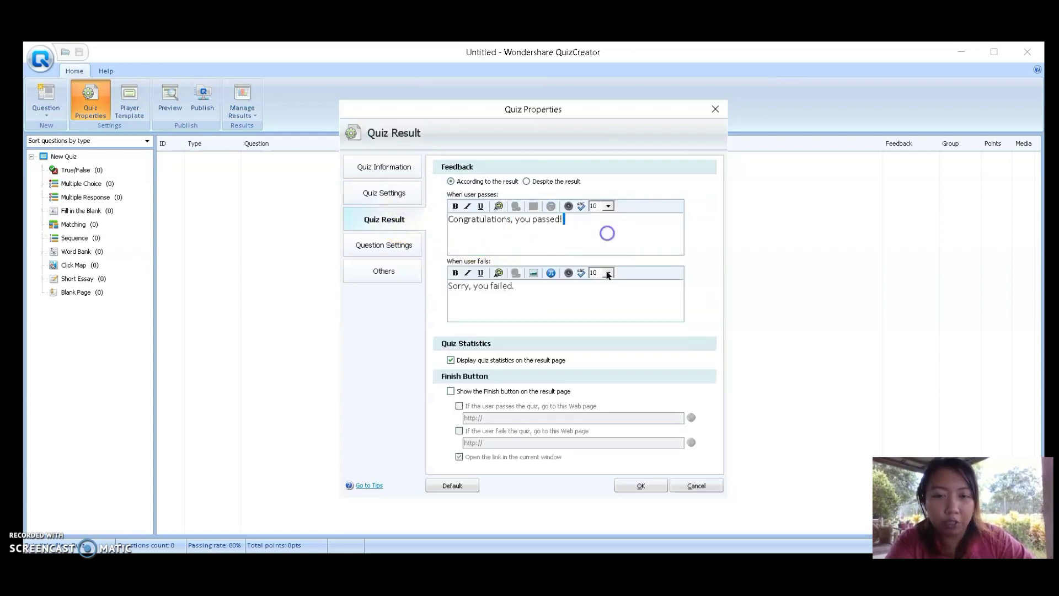
left_click_drag(575, 303, 417, 305)
left_click(574, 305)
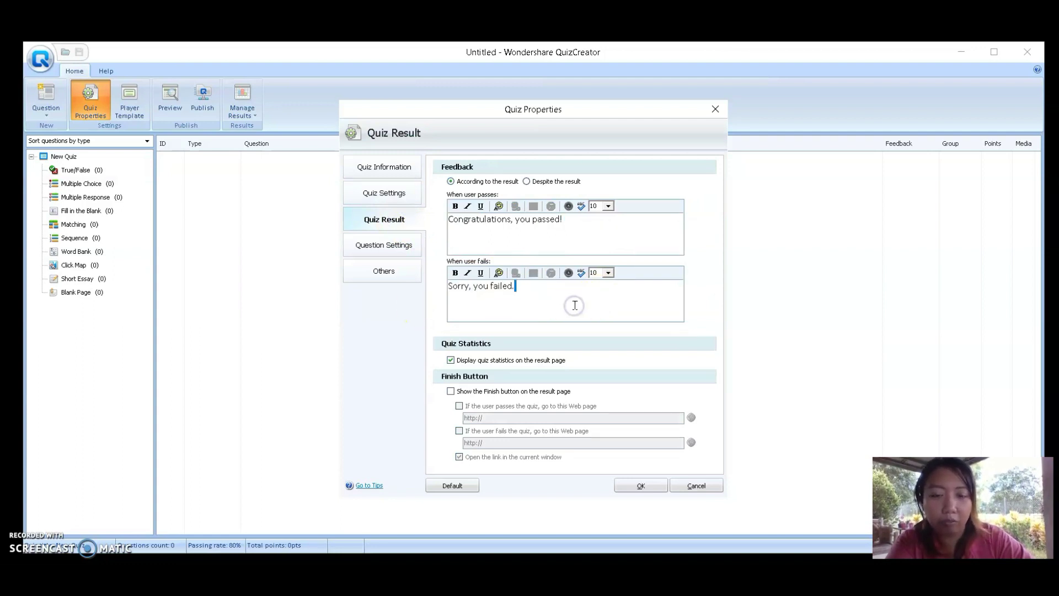
left_click_drag(586, 229, 429, 226)
left_click(609, 205)
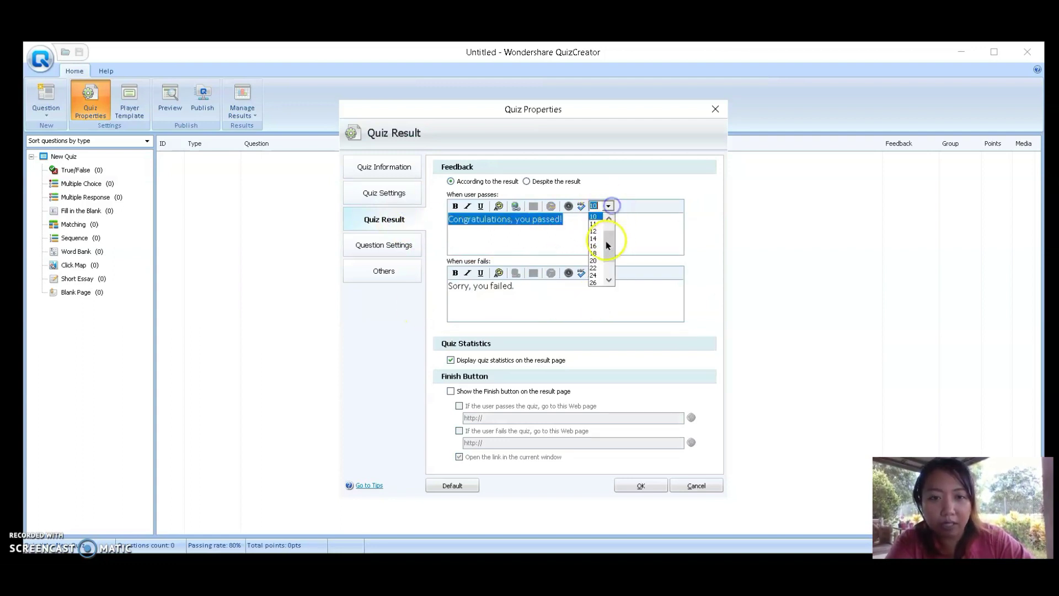
left_click(595, 239)
Set the fail feedback message to size 14, then start inserting an image into the pass message
left_click_drag(603, 288, 356, 293)
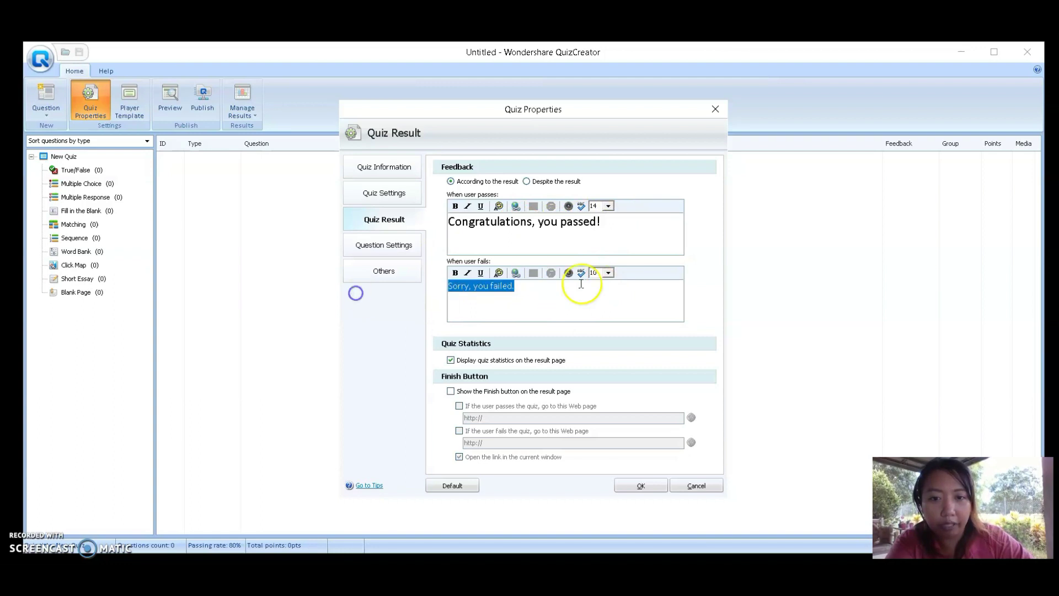
left_click(608, 272)
left_click(600, 305)
left_click(633, 241)
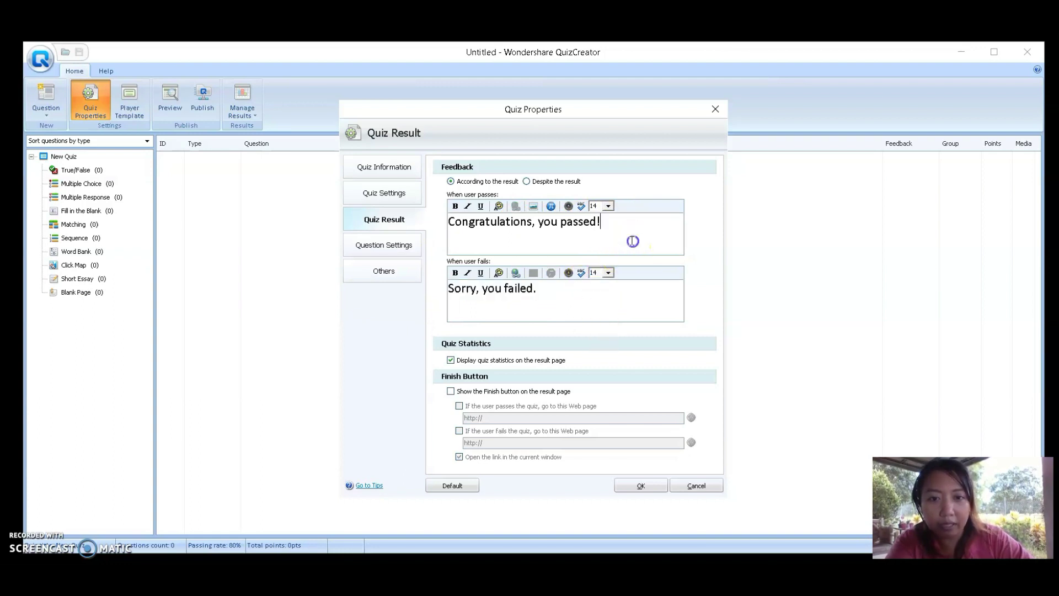
left_click(533, 206)
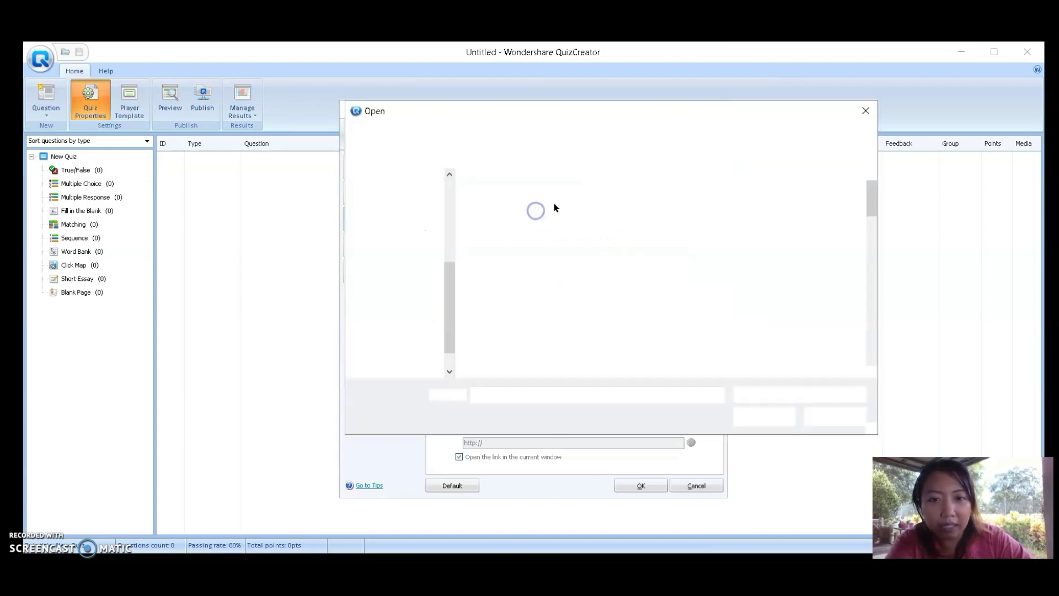
Insert the Pictures-folder photo below 'Congratulations, you passed!' in the pass feedback box
scroll(858, 237, "down", 10)
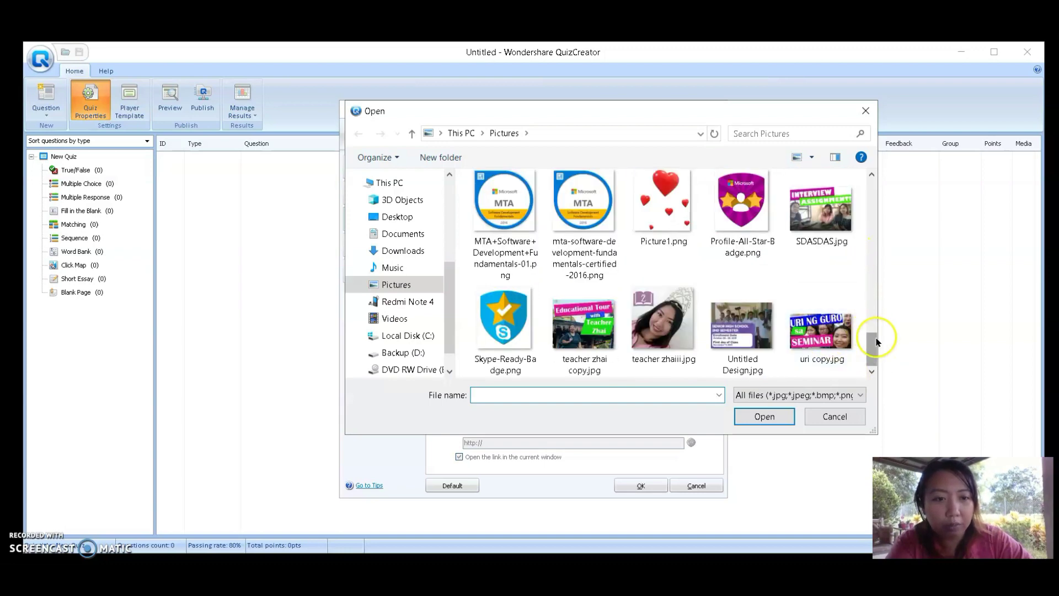
left_click_drag(870, 343, 866, 217)
double_click(747, 208)
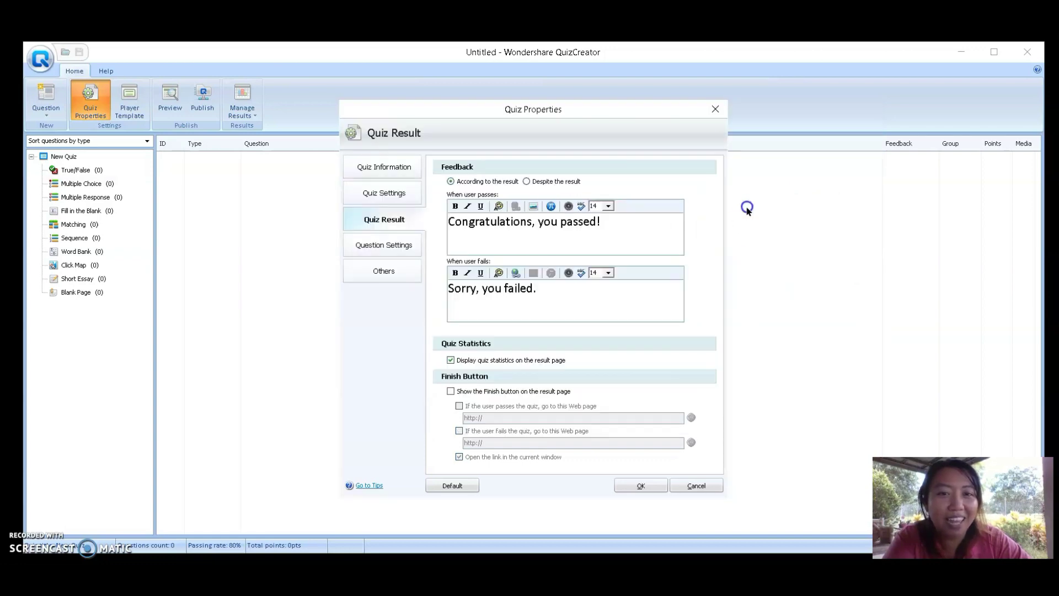
left_click_drag(676, 238, 673, 239)
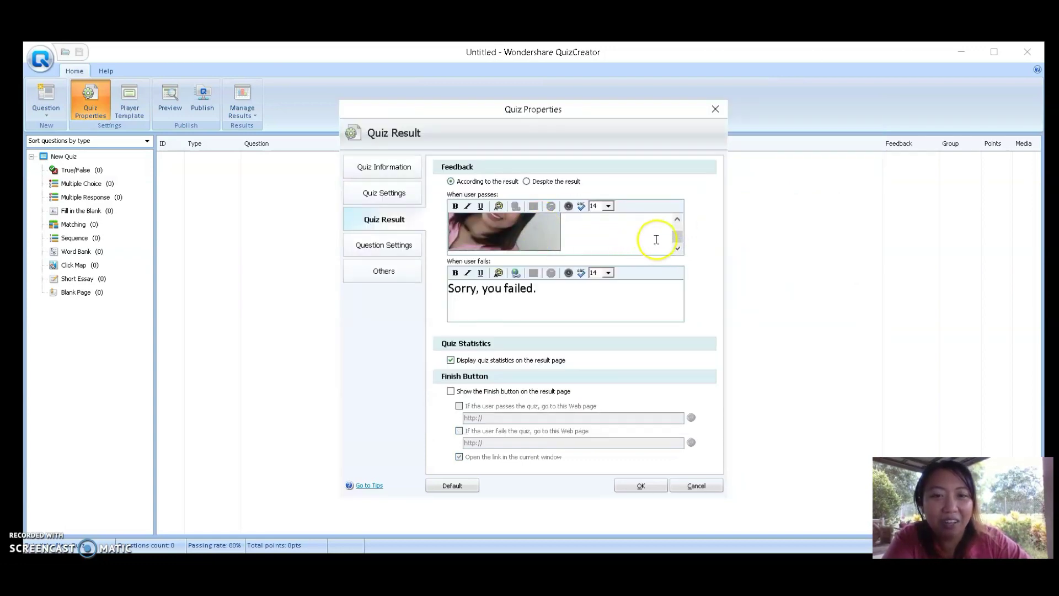
scroll(674, 238, "up", 3)
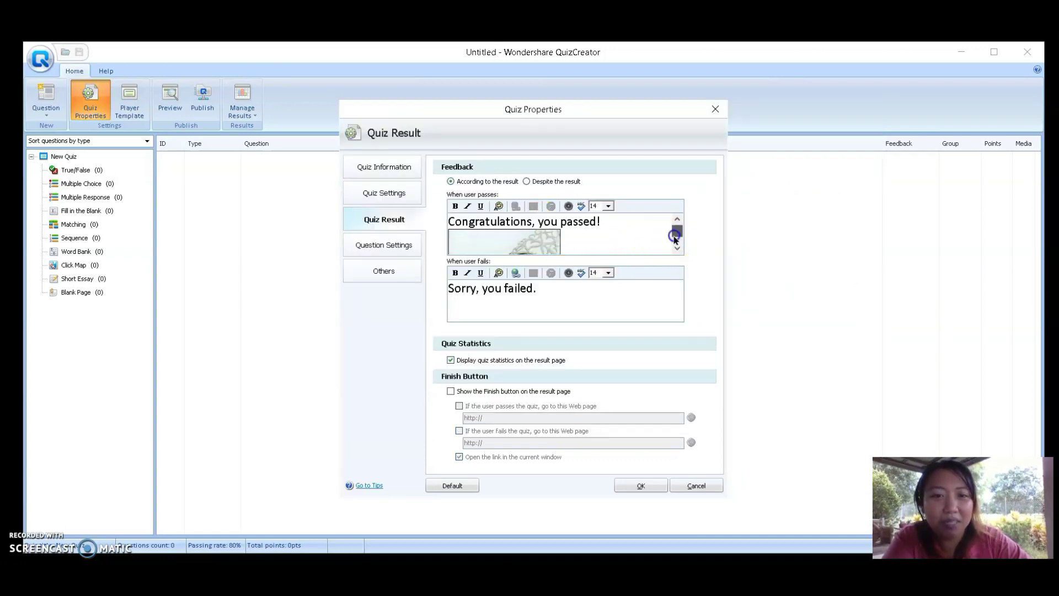
left_click(563, 301)
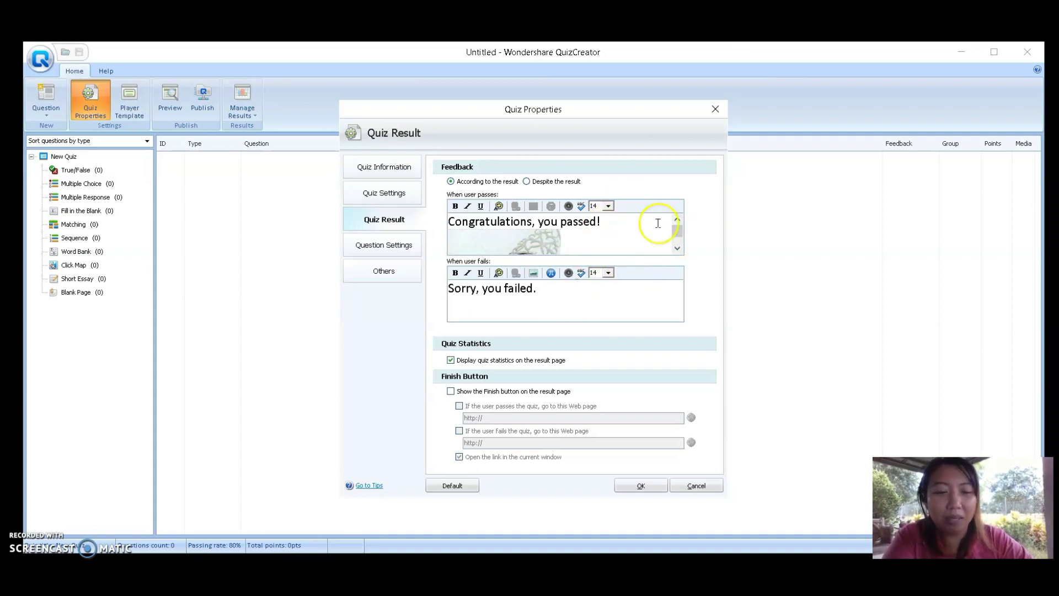
Generate ZIRA-voice text-to-speech audio for the pass message, replacing the existing audio
left_click(568, 207)
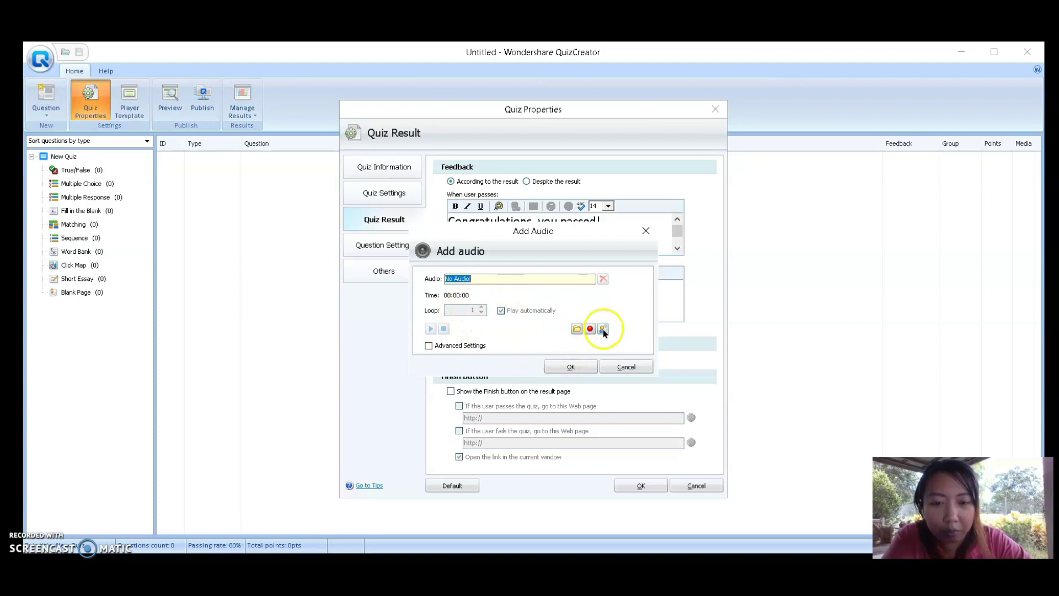
left_click(461, 346)
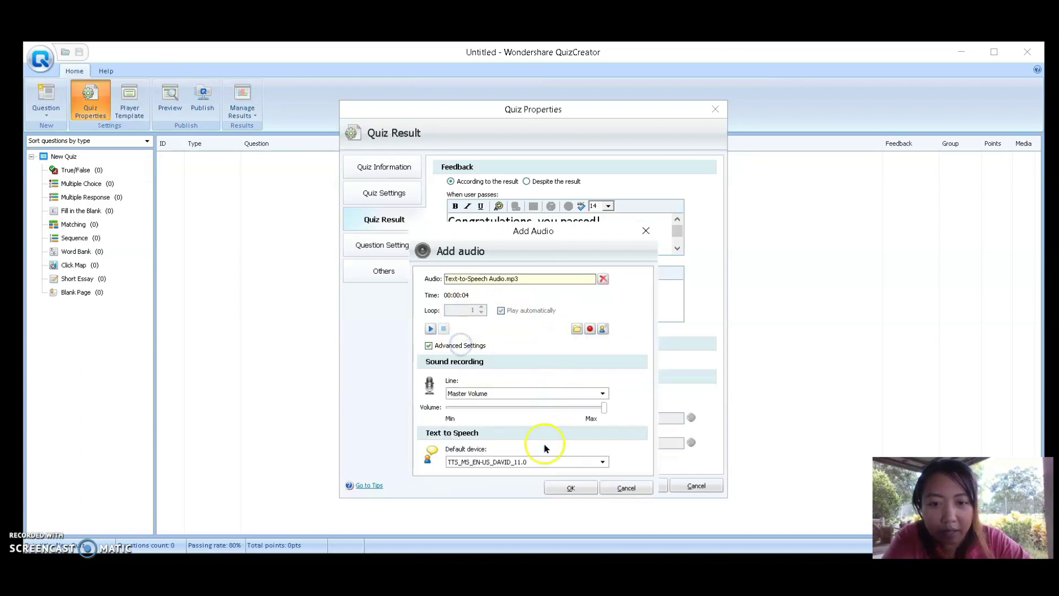
left_click(527, 462)
left_click(510, 478)
left_click(603, 329)
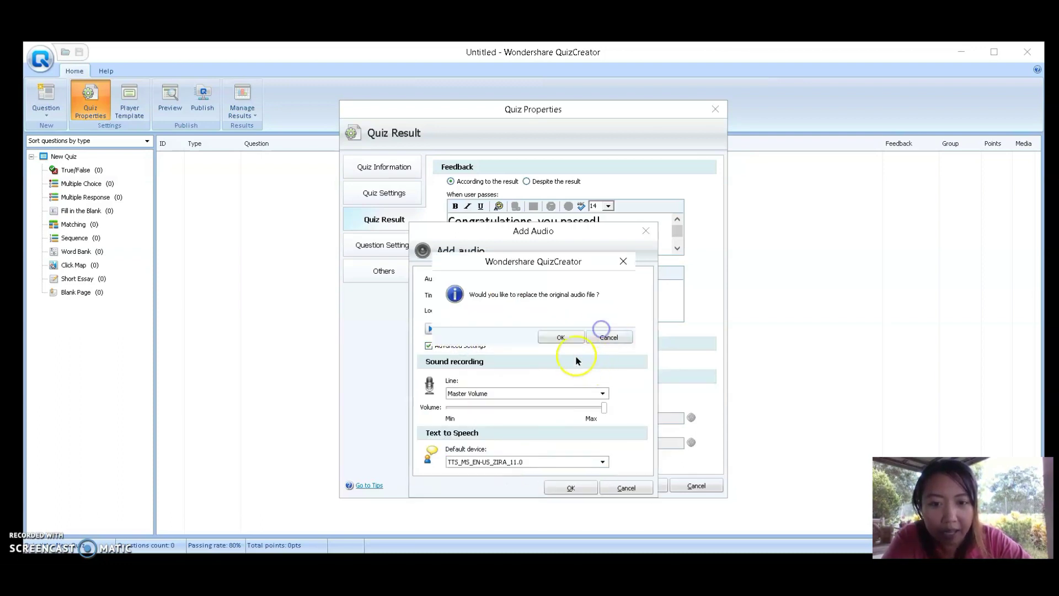
left_click(560, 337)
left_click(431, 329)
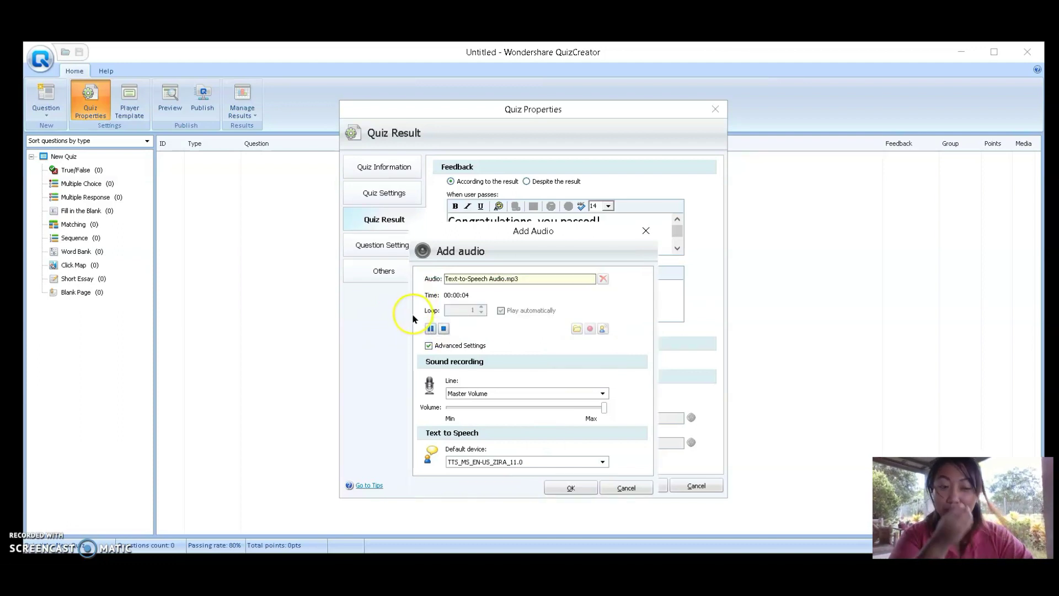
left_click(562, 492)
Generate and check text-to-speech audio for the fail message
left_click(605, 320)
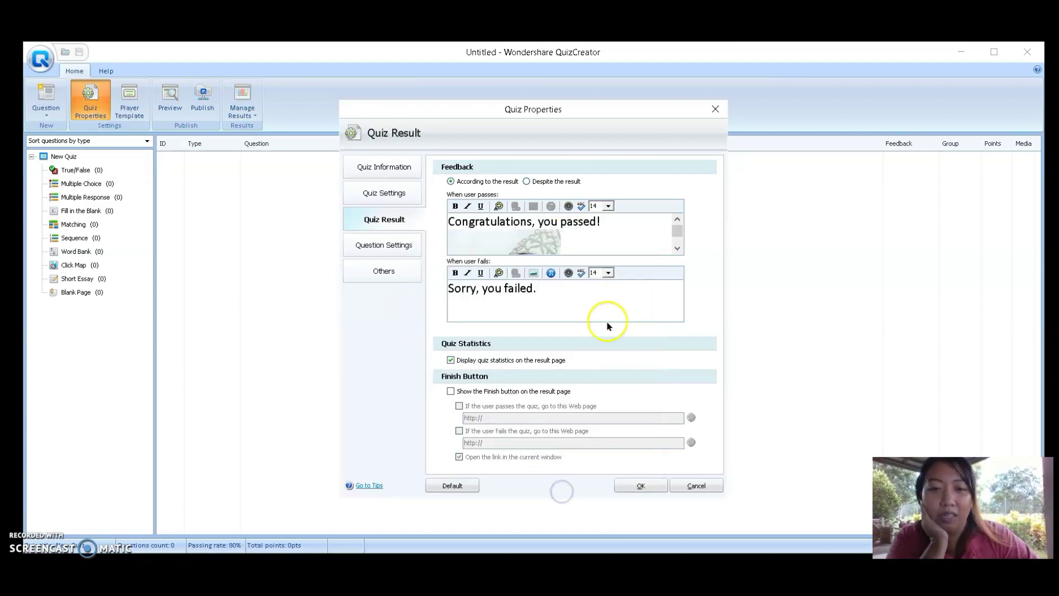
left_click(569, 272)
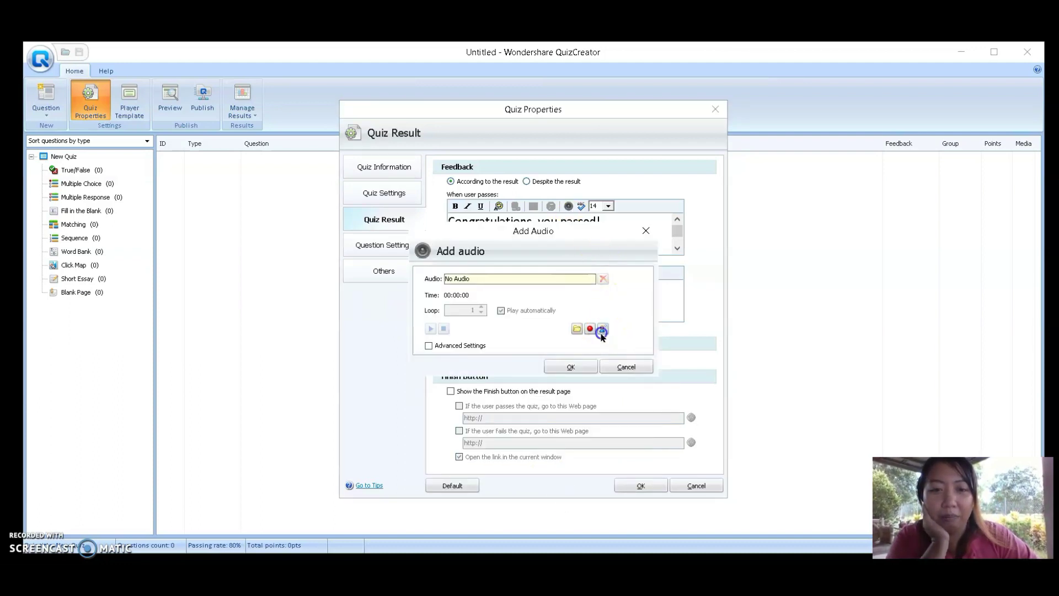
left_click(603, 329)
left_click(501, 310)
left_click(430, 329)
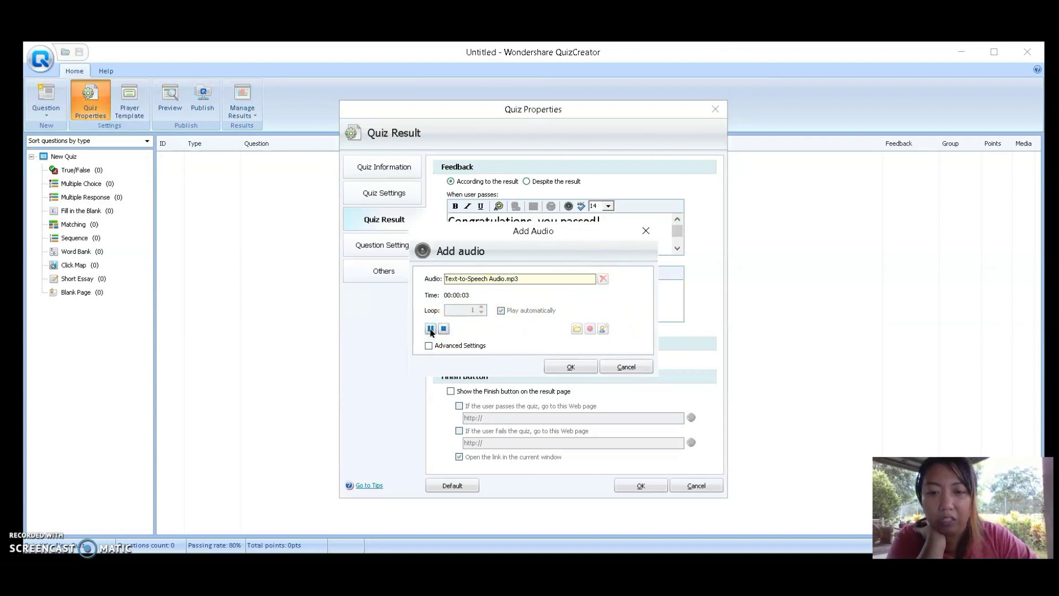
left_click(579, 366)
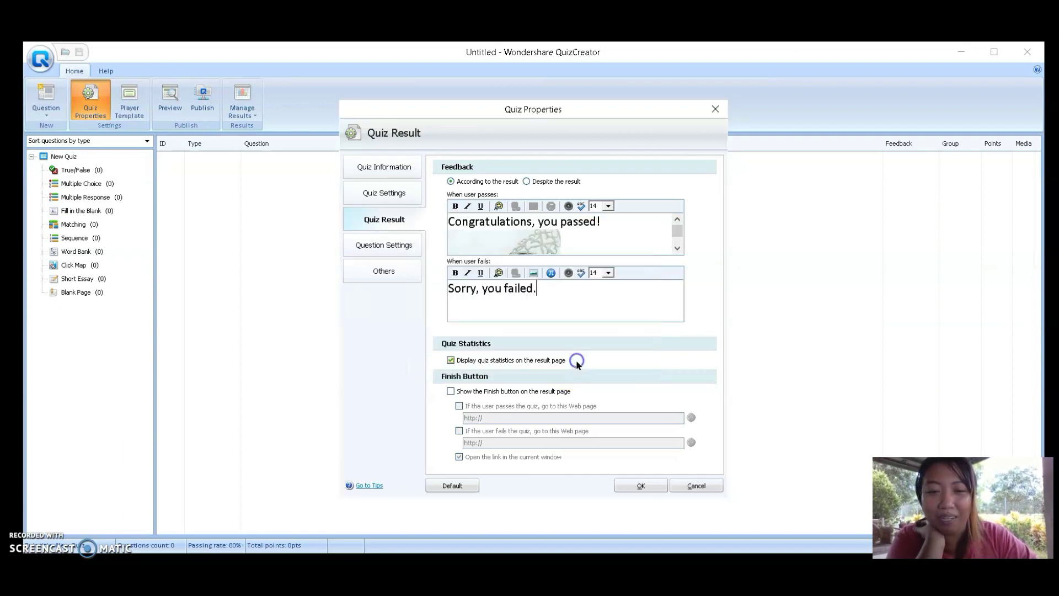
left_click(388, 245)
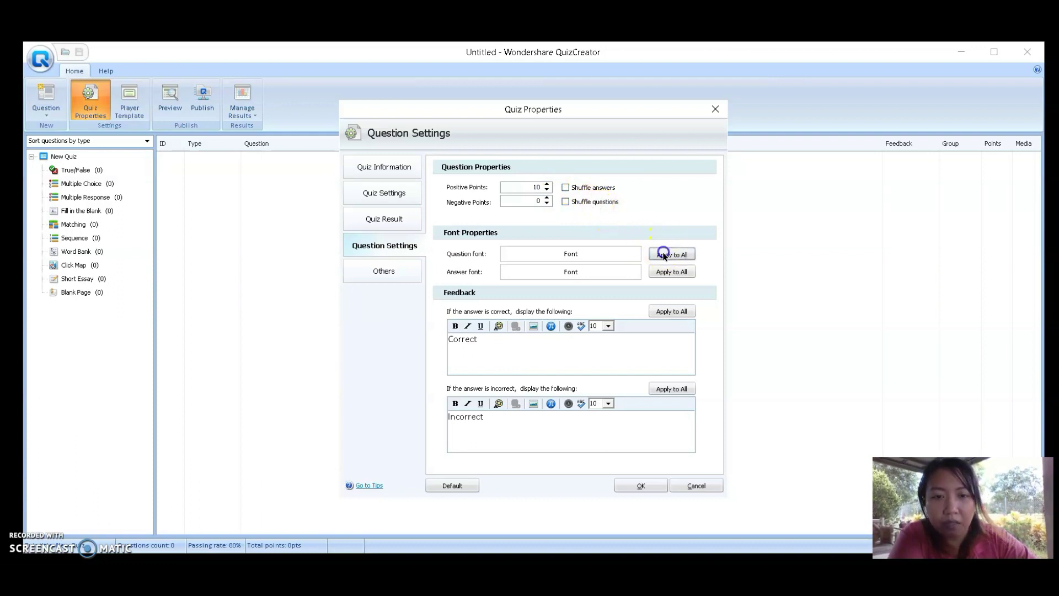
Set the question font size to 14 and apply it to all questions
left_click(613, 253)
left_click_drag(491, 218, 504, 276)
left_click(614, 334)
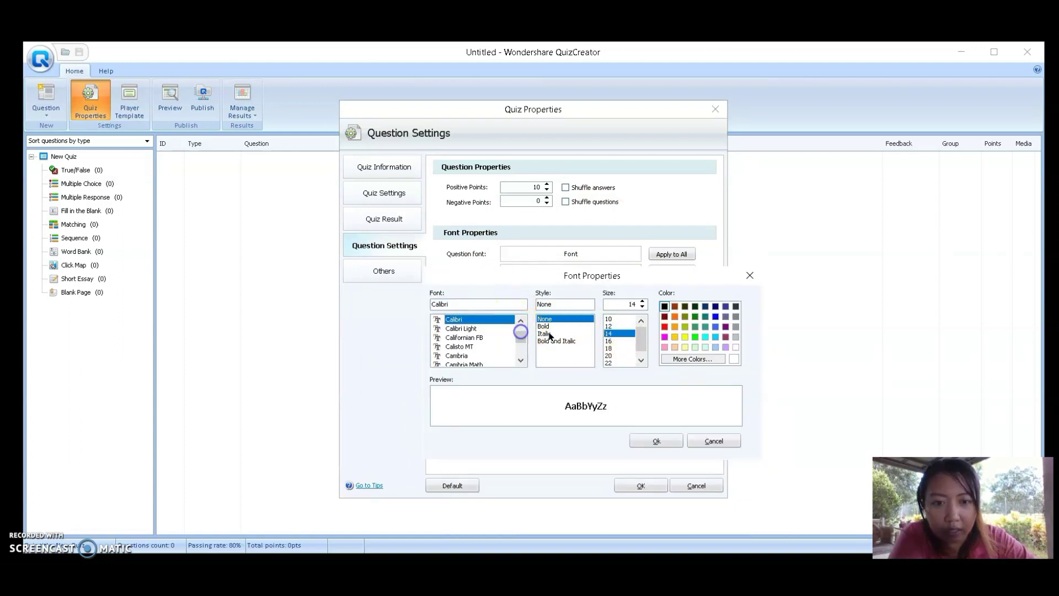
left_click(660, 441)
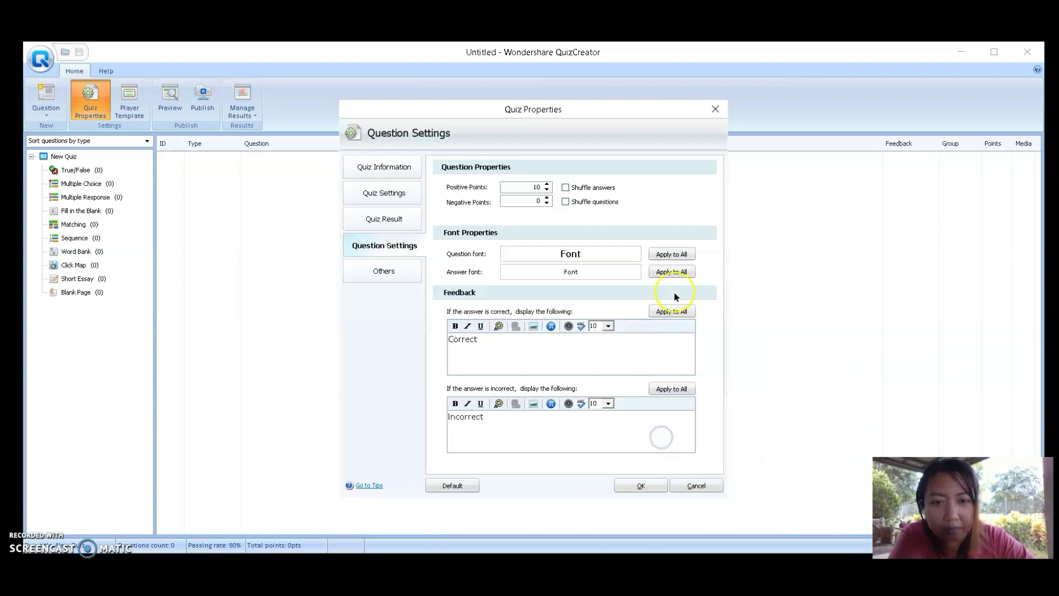
left_click(669, 257)
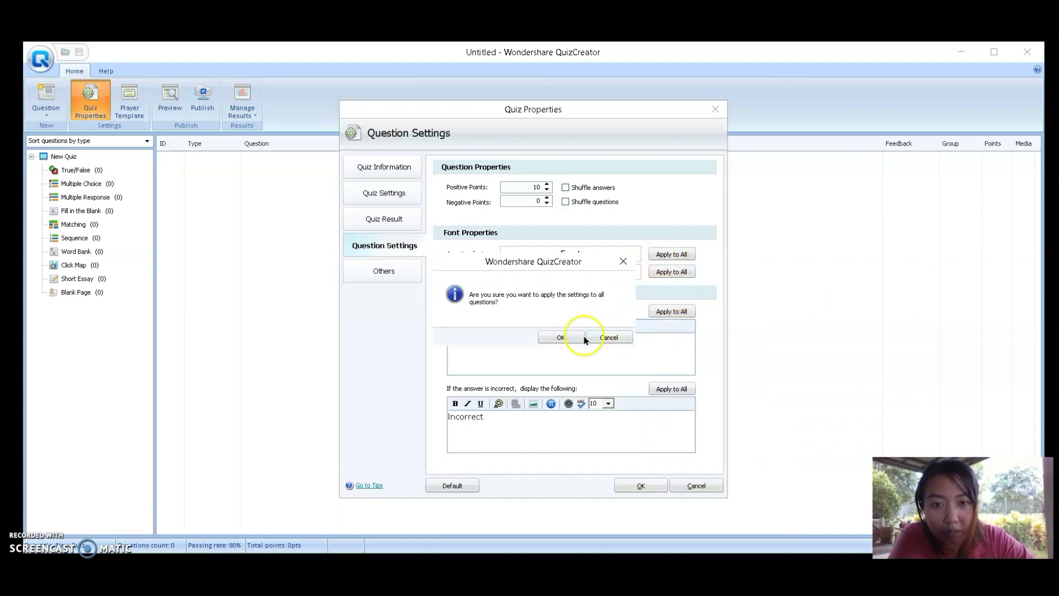
left_click_drag(574, 260, 574, 306)
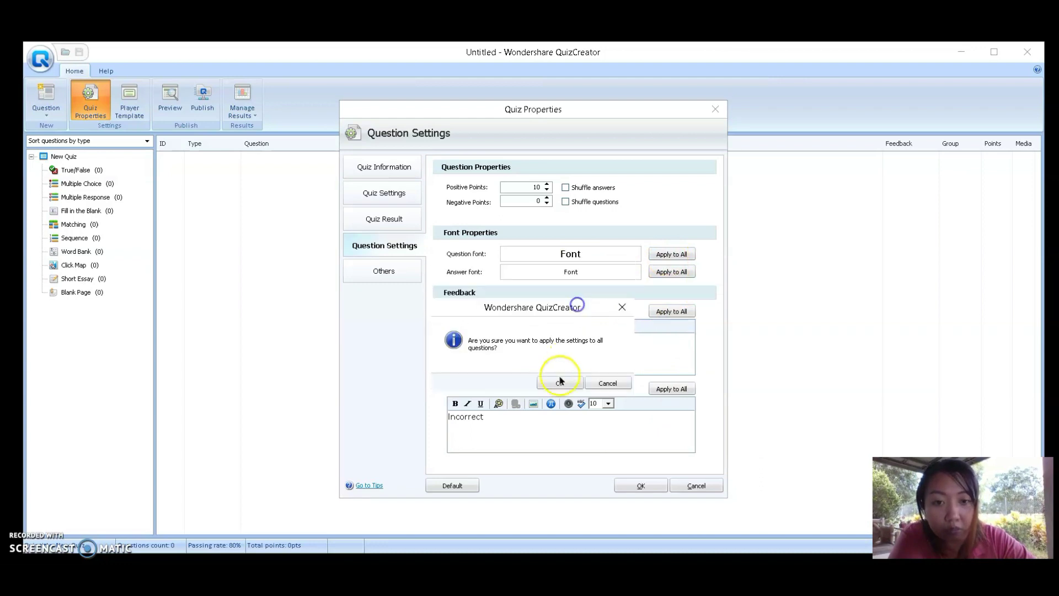
left_click(557, 381)
Set the answer font to Calibri 14 and apply it to all questions
left_click(574, 280)
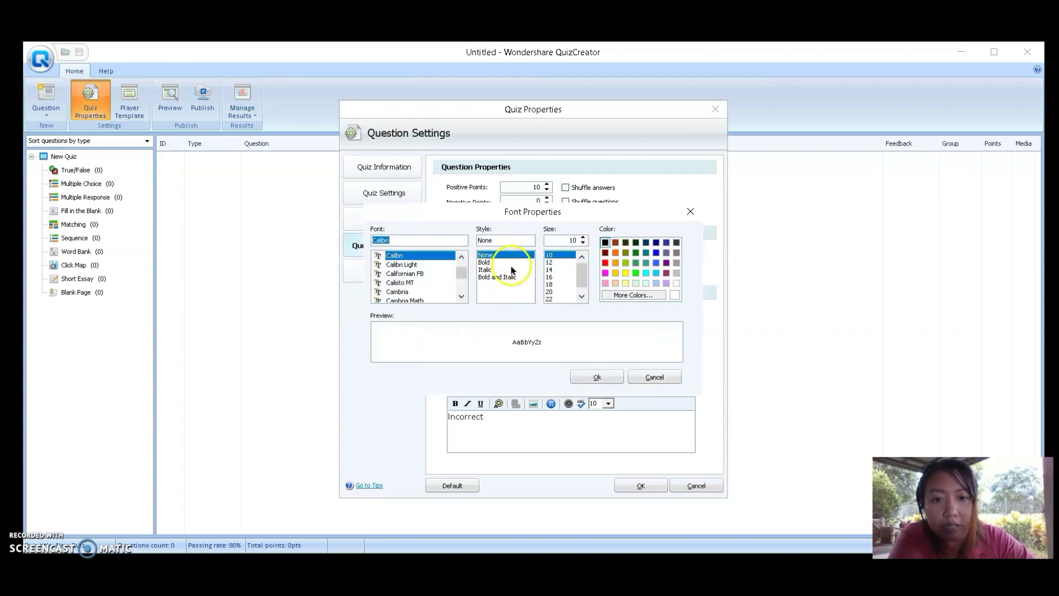
left_click(557, 263)
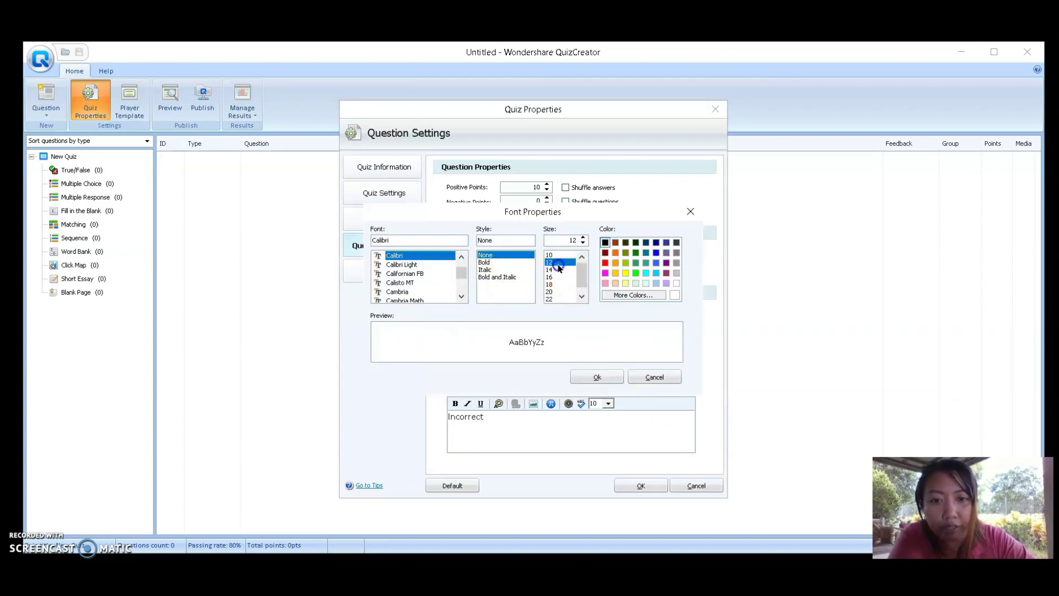
left_click(600, 377)
left_click(672, 272)
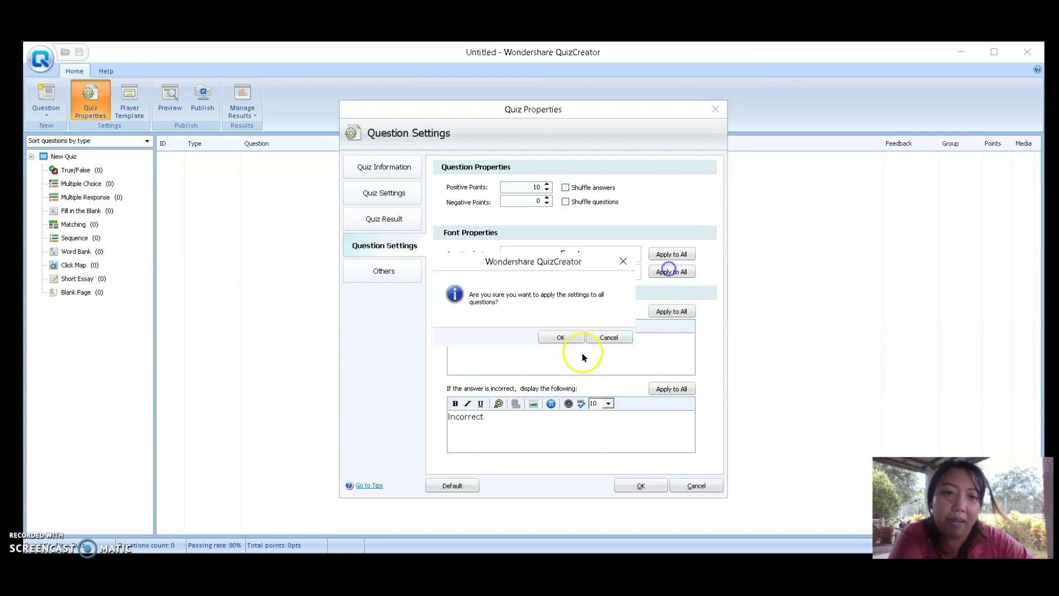
left_click(567, 331)
Check audio options for the Correct feedback and close them without adding audio
left_click(521, 358)
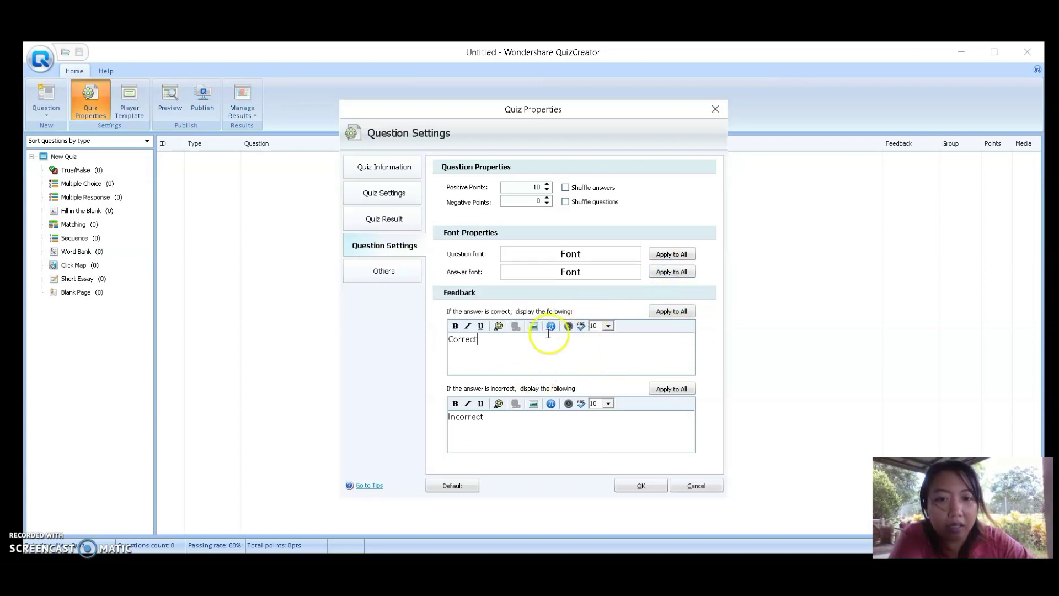
left_click(570, 327)
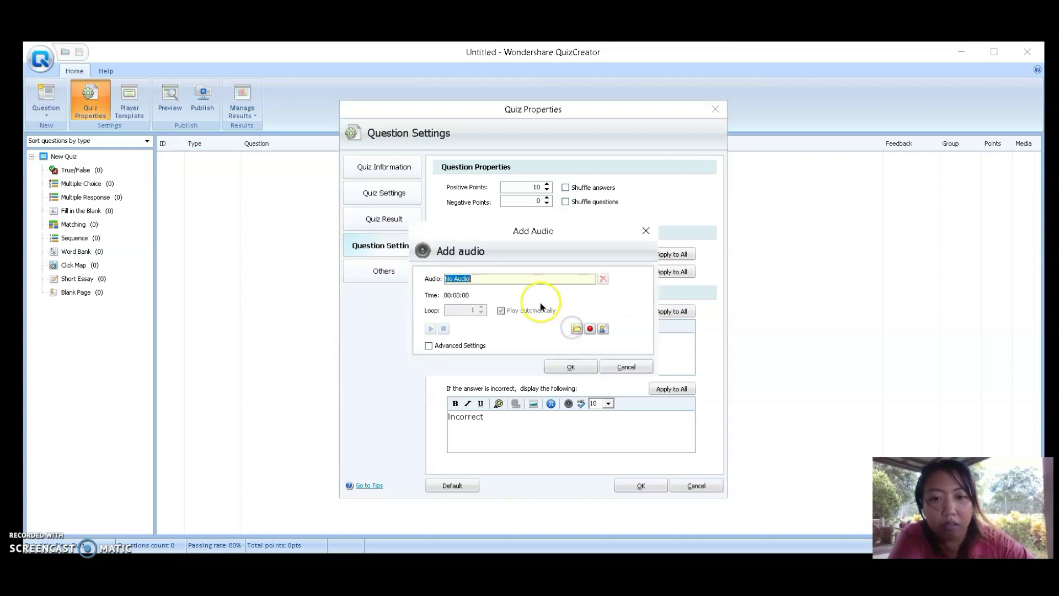
left_click(629, 361)
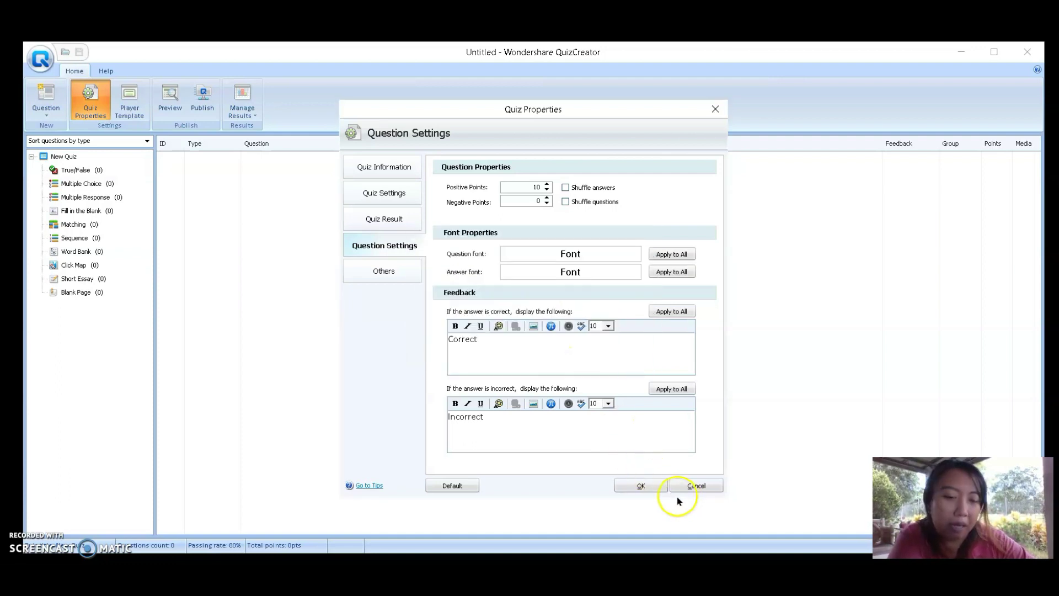
On the Others page, set quiz access to No protection and save Quiz Properties
left_click(385, 265)
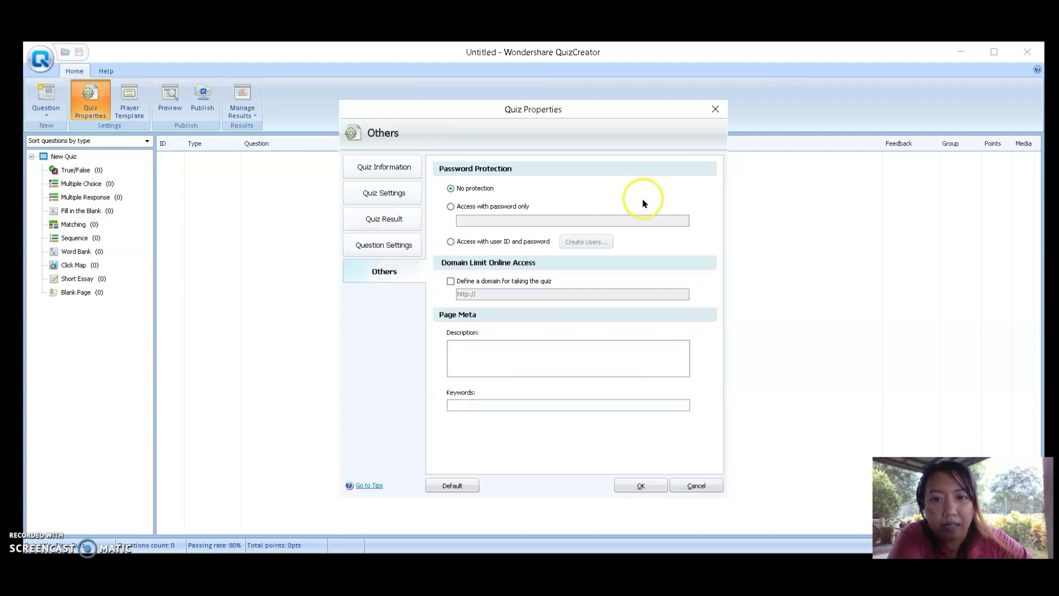
left_click(471, 207)
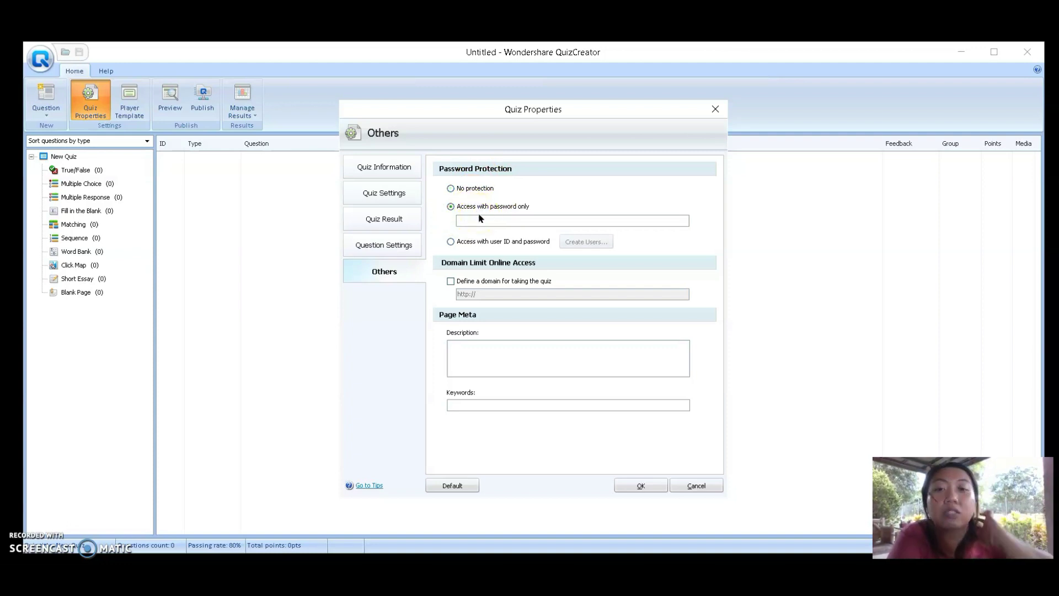
left_click(477, 209)
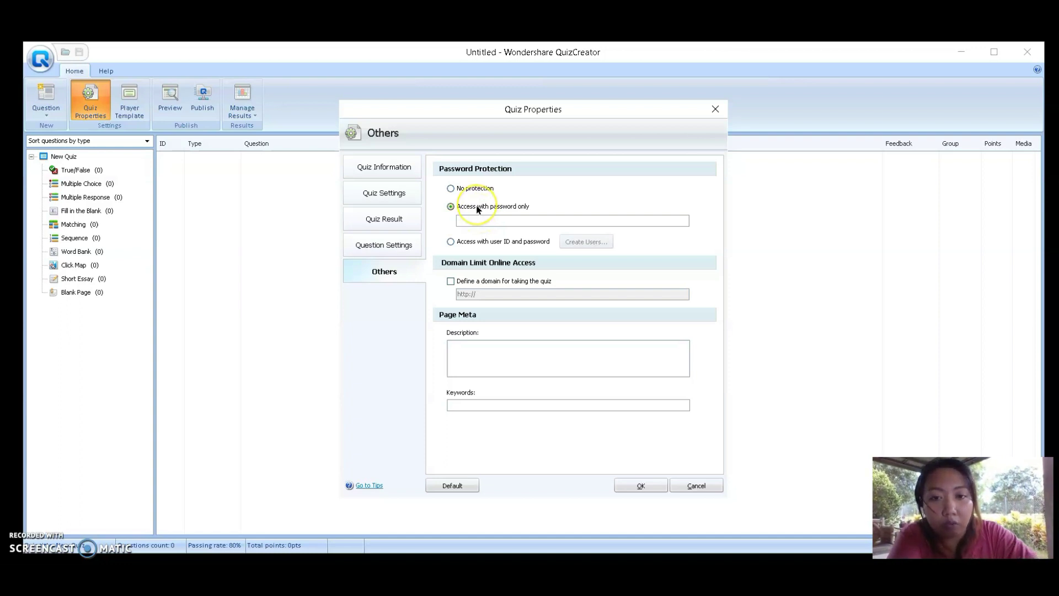
left_click(491, 211)
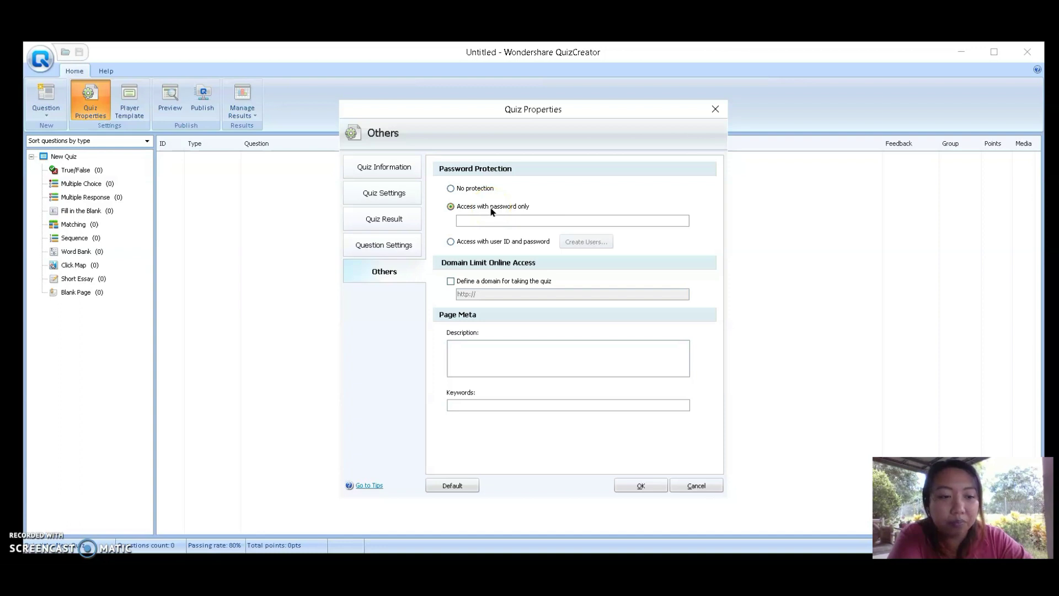
left_click(493, 218)
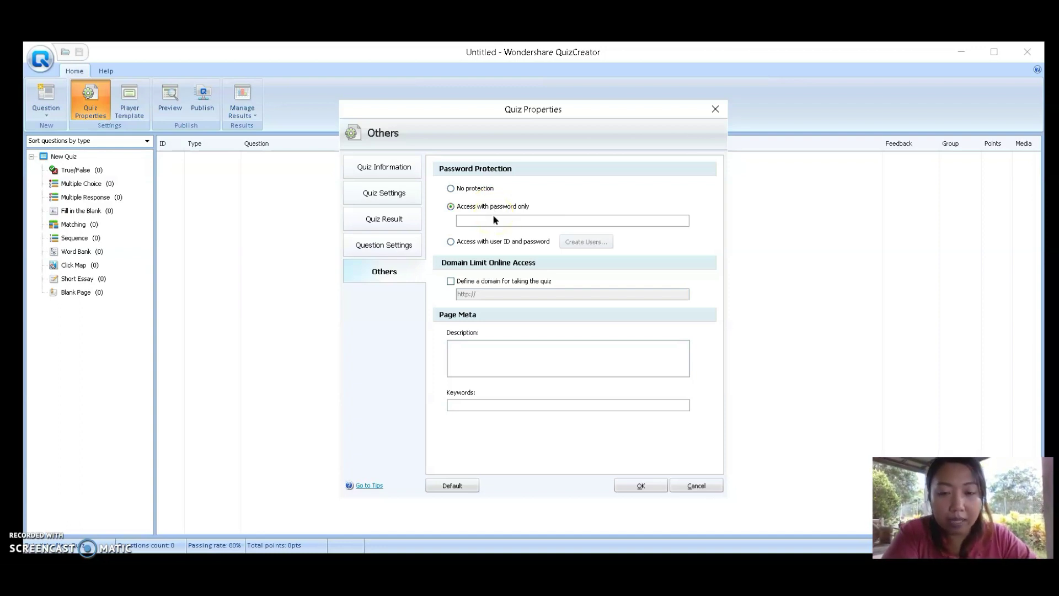
left_click(476, 191)
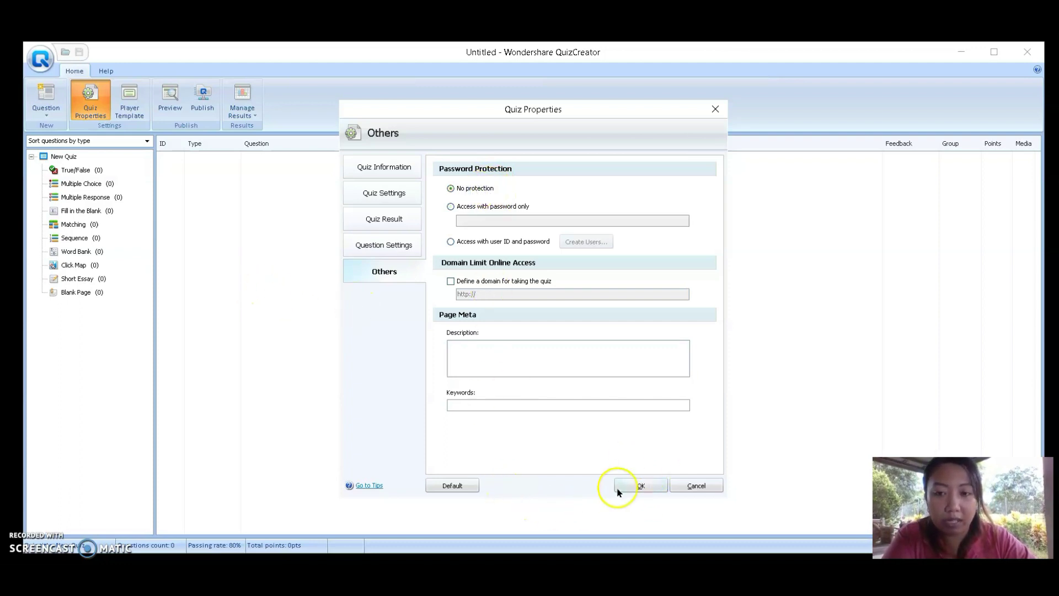
left_click(638, 487)
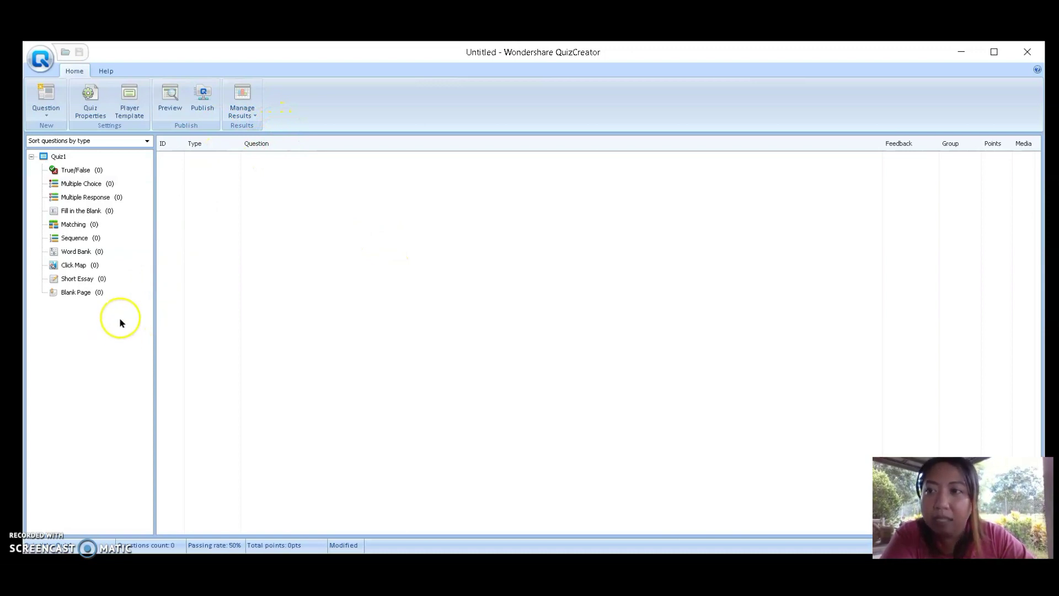
Add a new Multiple Choice question from the Home ribbon's Question list
left_click(47, 113)
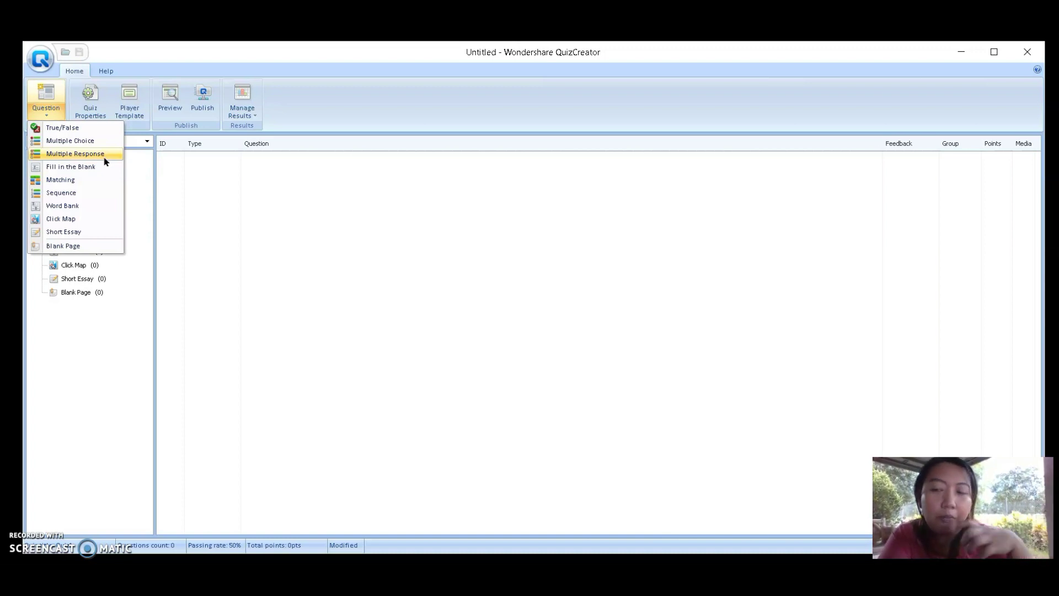
left_click(105, 167)
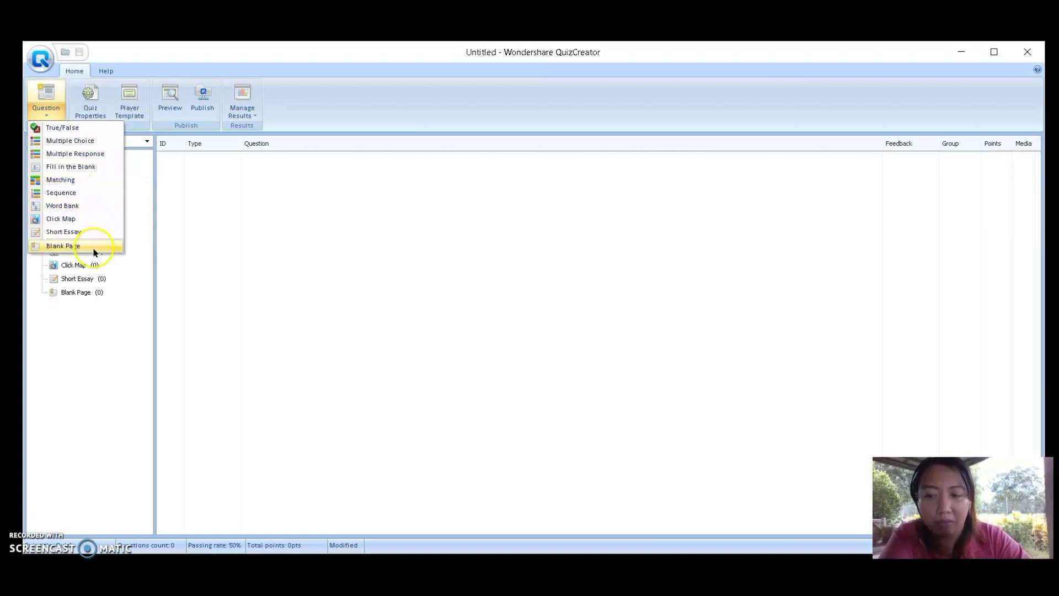
left_click(81, 143)
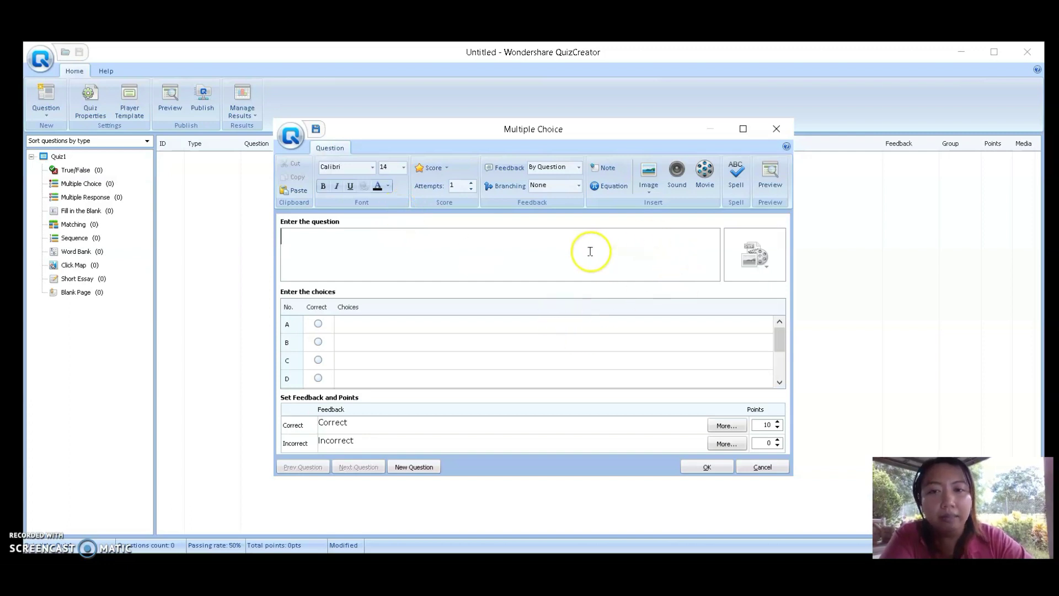
Enter 'What is the capital of the Philippines?' with choices Bulacan, Cavite, Laguna, Manila; mark Manila correct
left_click(591, 251)
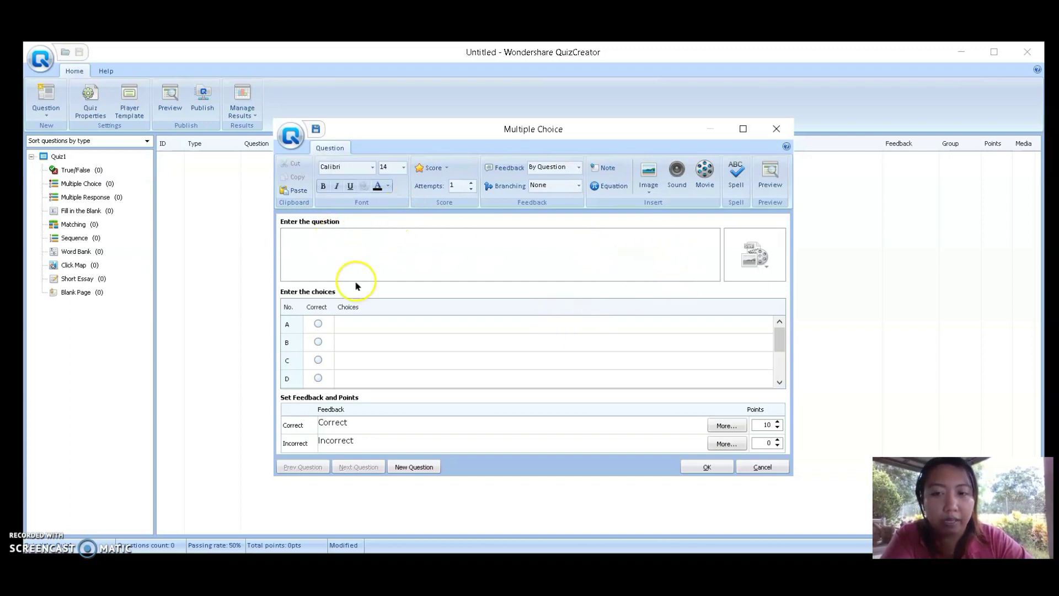
type("Wh a")
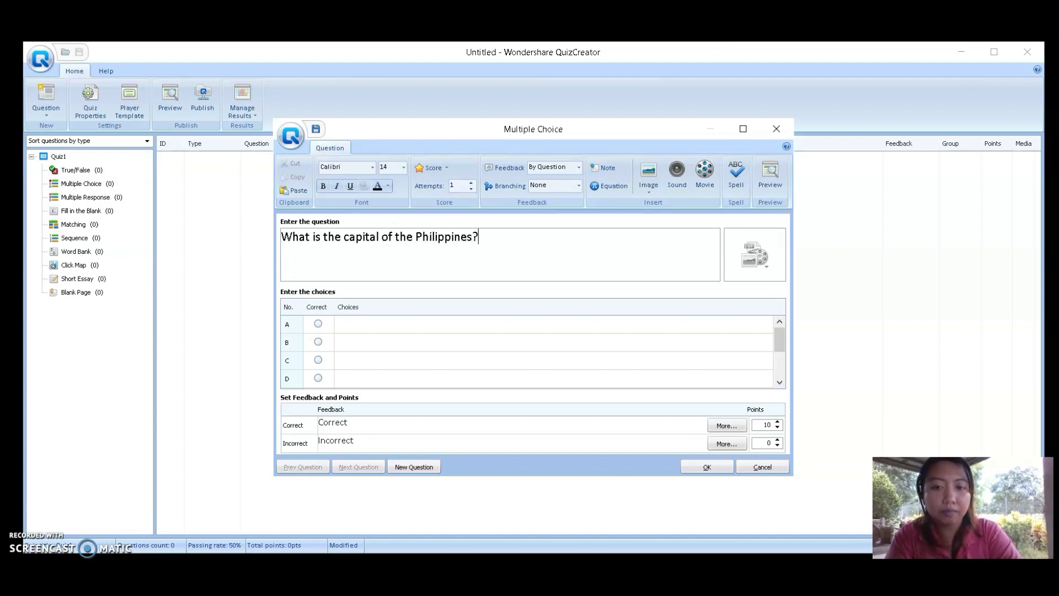
left_click(366, 324)
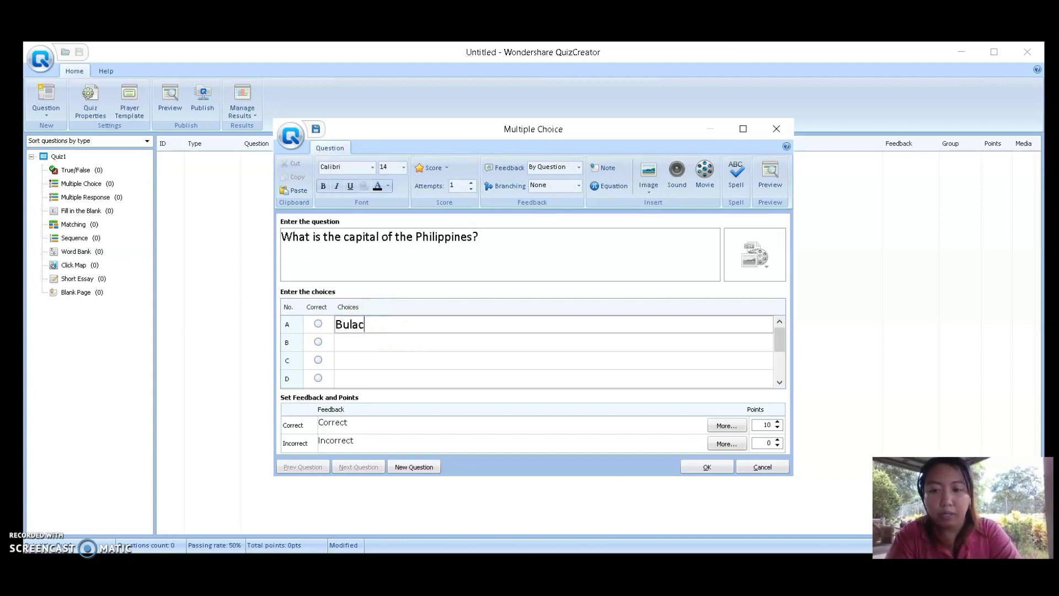
key("Return")
type("Cavit")
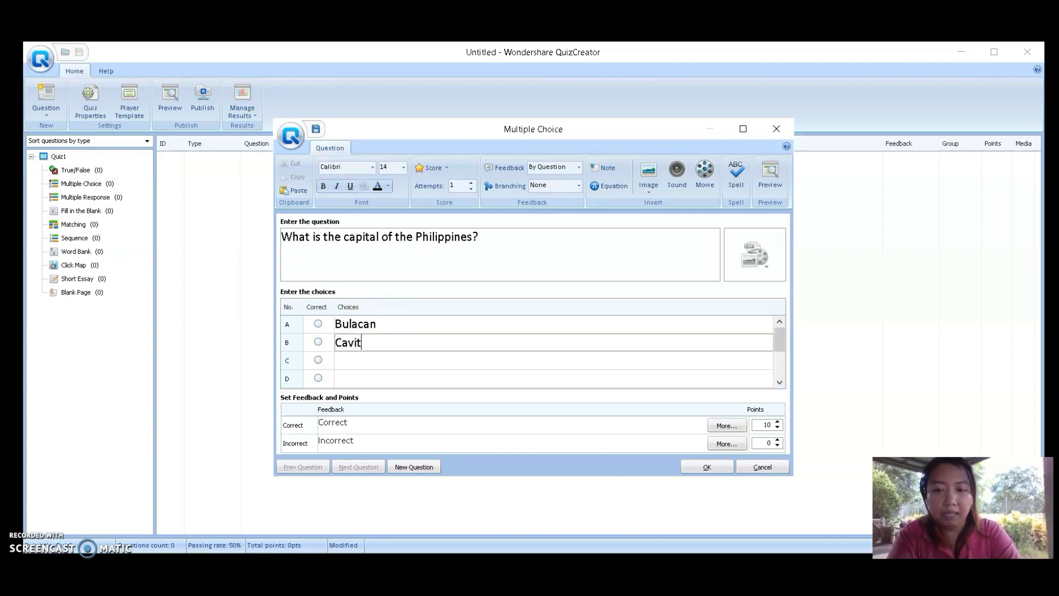
type("e")
key("Return")
type("Laguna")
key("Return")
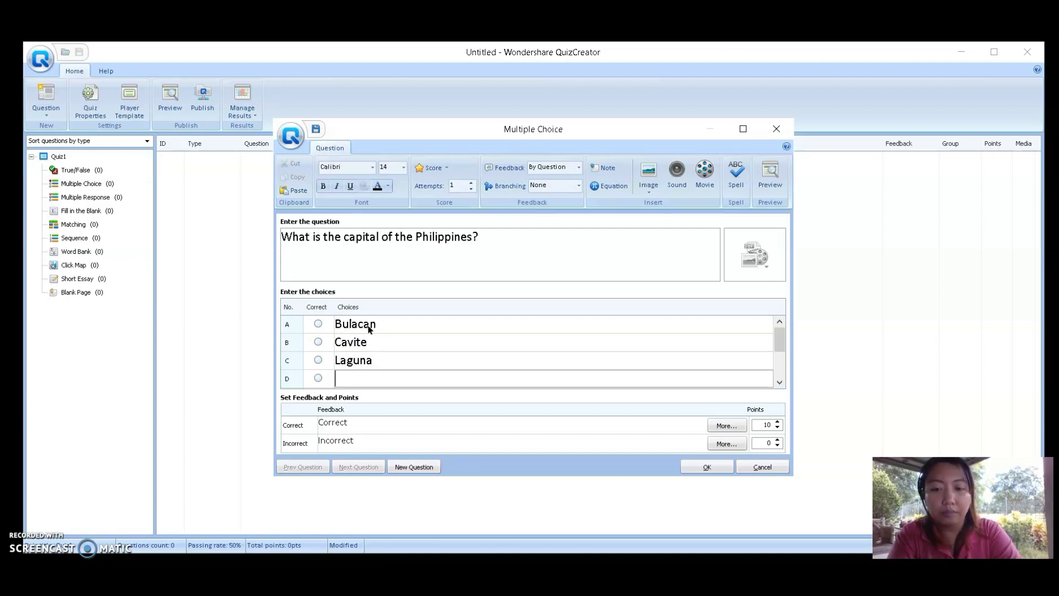
type("Mn")
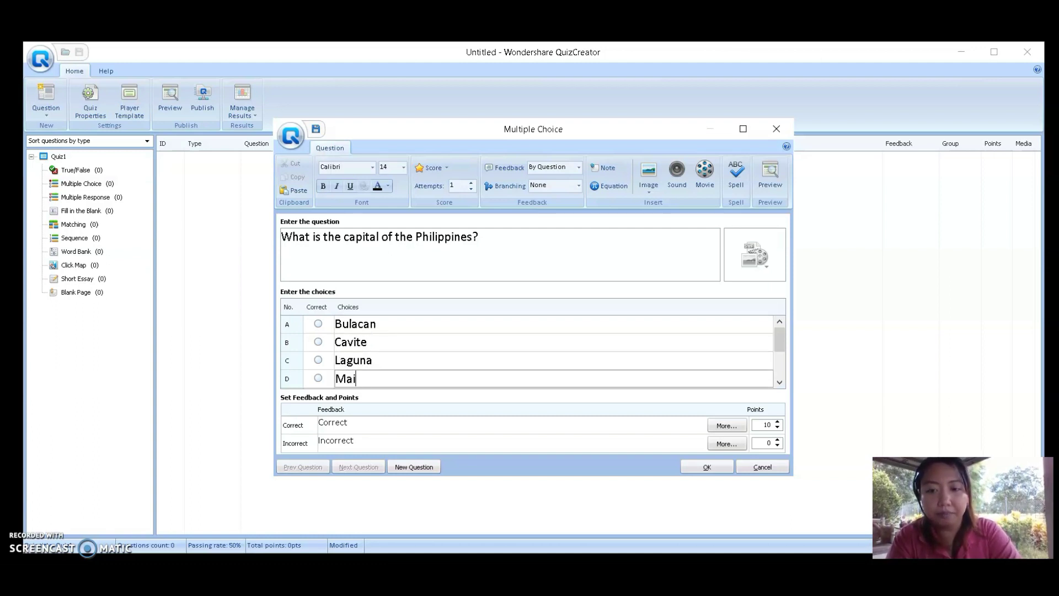
left_click(368, 378)
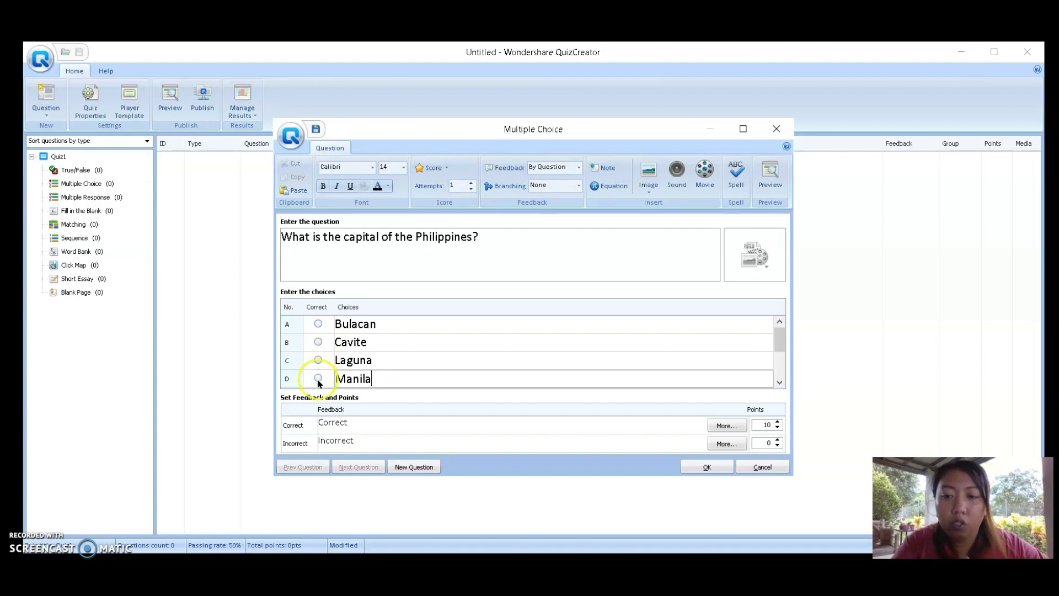
left_click(318, 378)
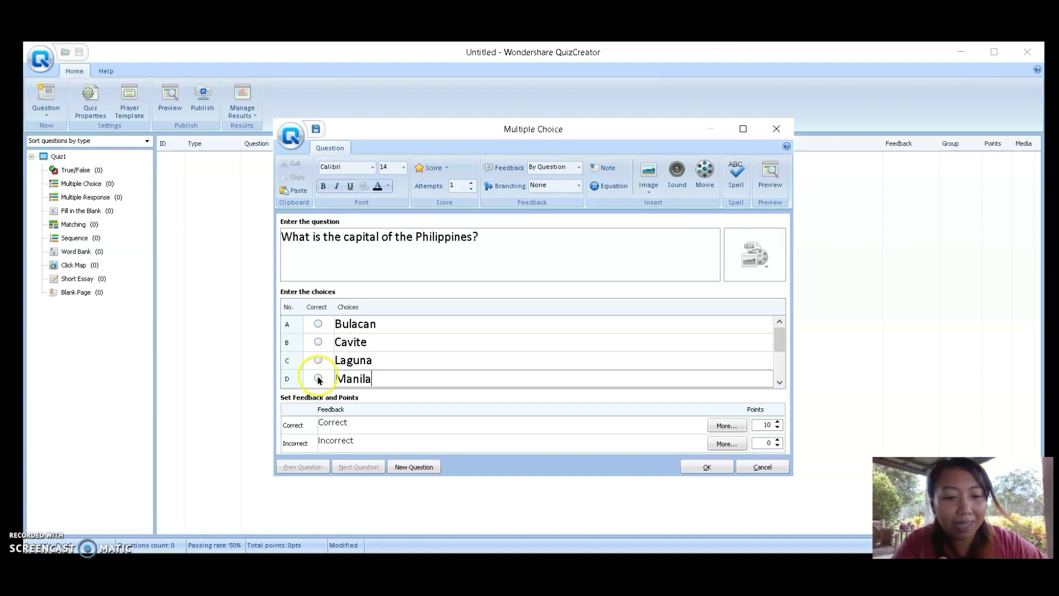
left_click(318, 379)
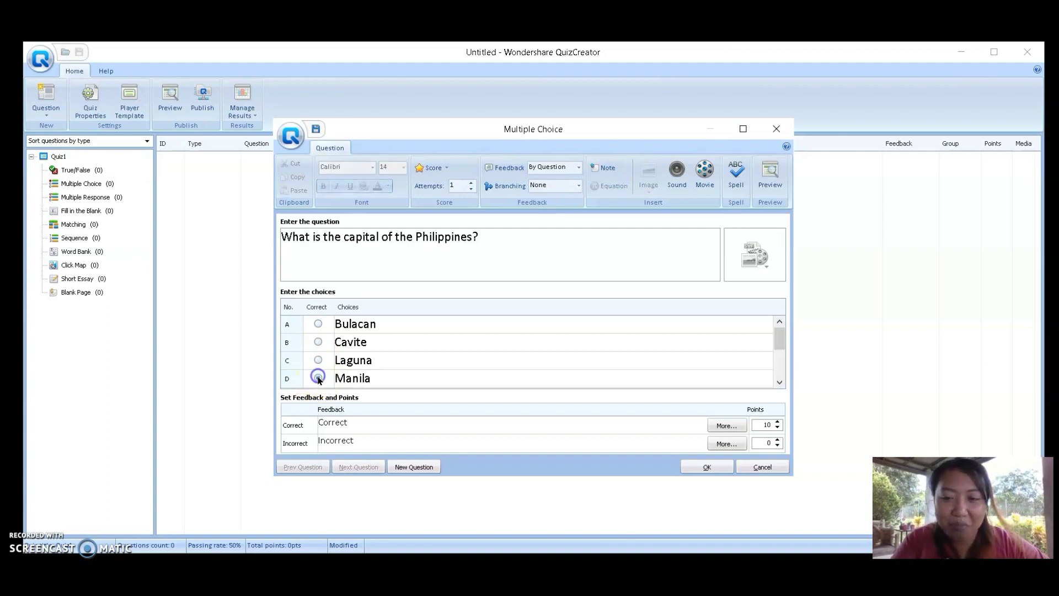
Choose Add Image for the question and browse the Pictures folder
left_click(771, 255)
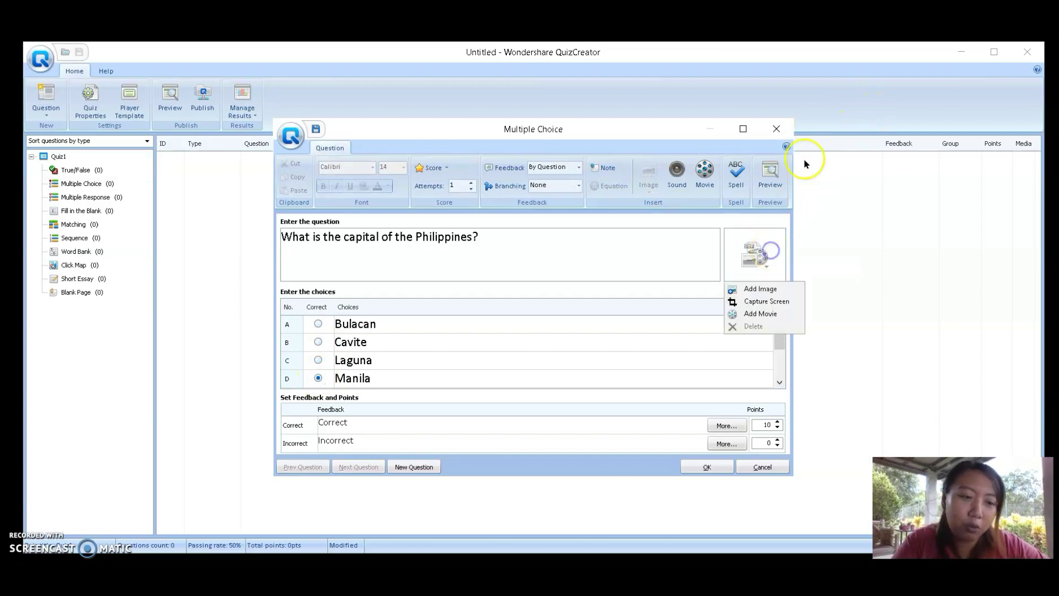
left_click(767, 294)
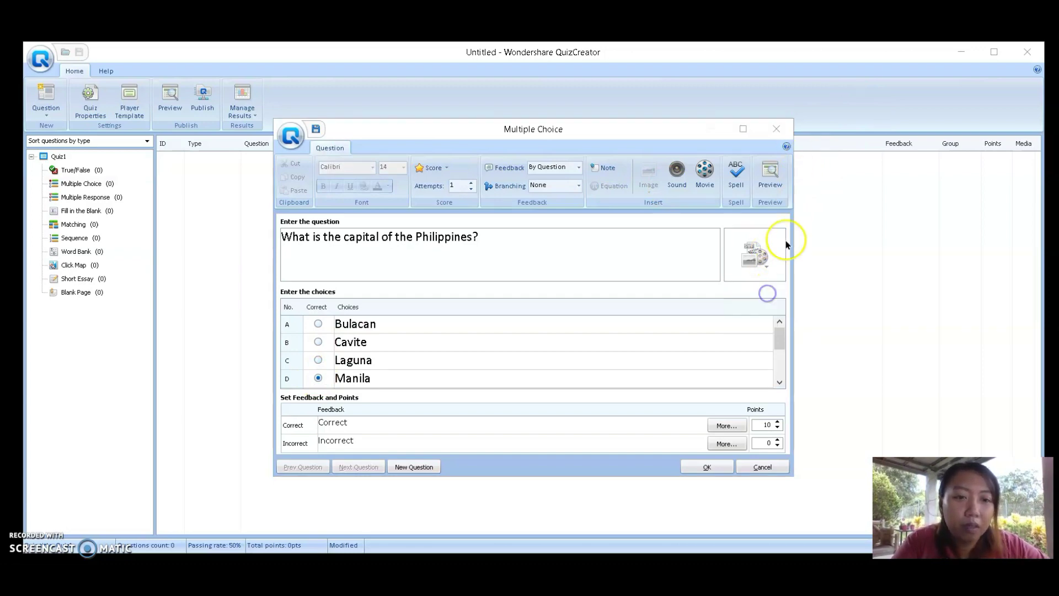
scroll(779, 254, "down", 5)
scroll(774, 257, "down", 5)
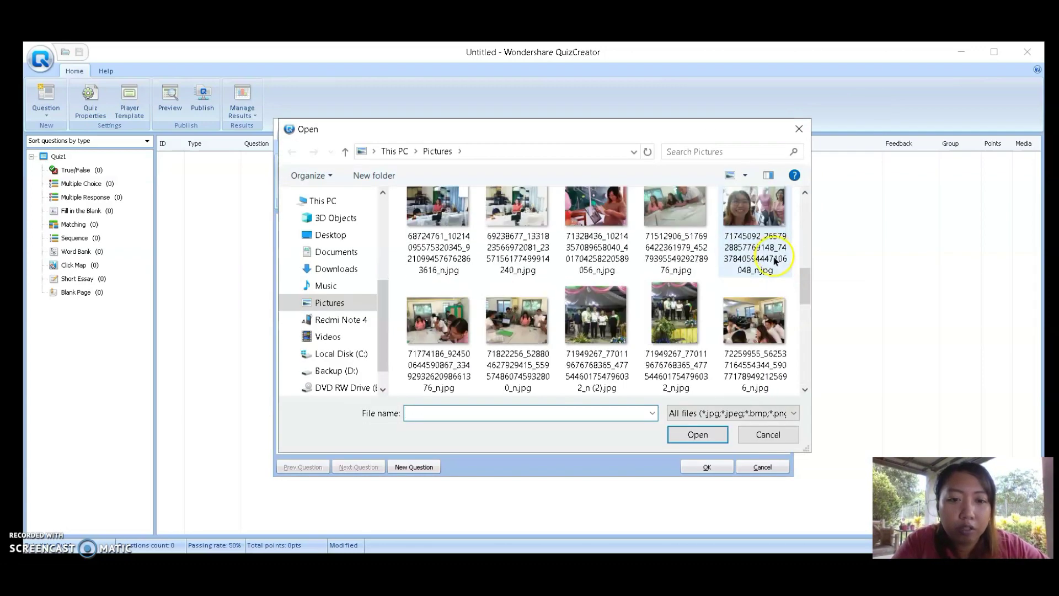
scroll(774, 264, "down", 4)
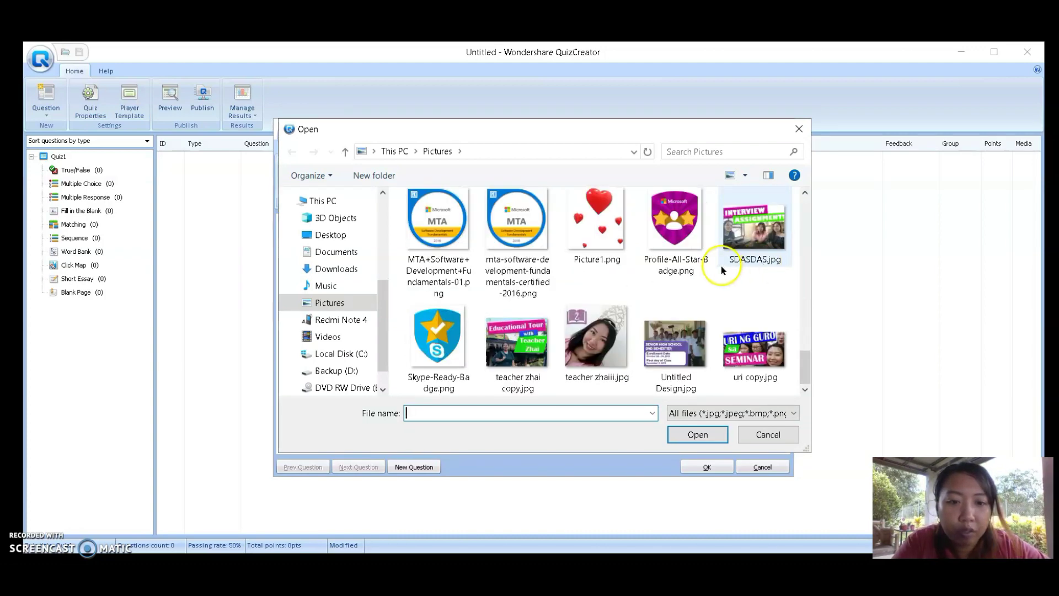
left_click_drag(804, 353, 801, 165)
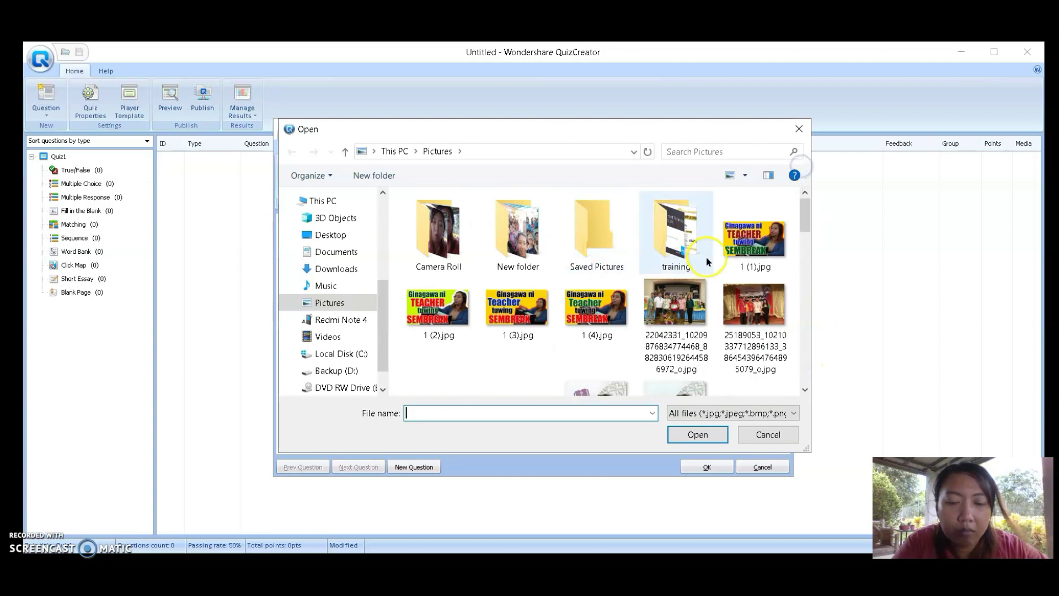
Insert the classroom group photo from the training folder and preview the question
double_click(676, 237)
scroll(680, 249, "down", 1)
scroll(679, 248, "down", 2)
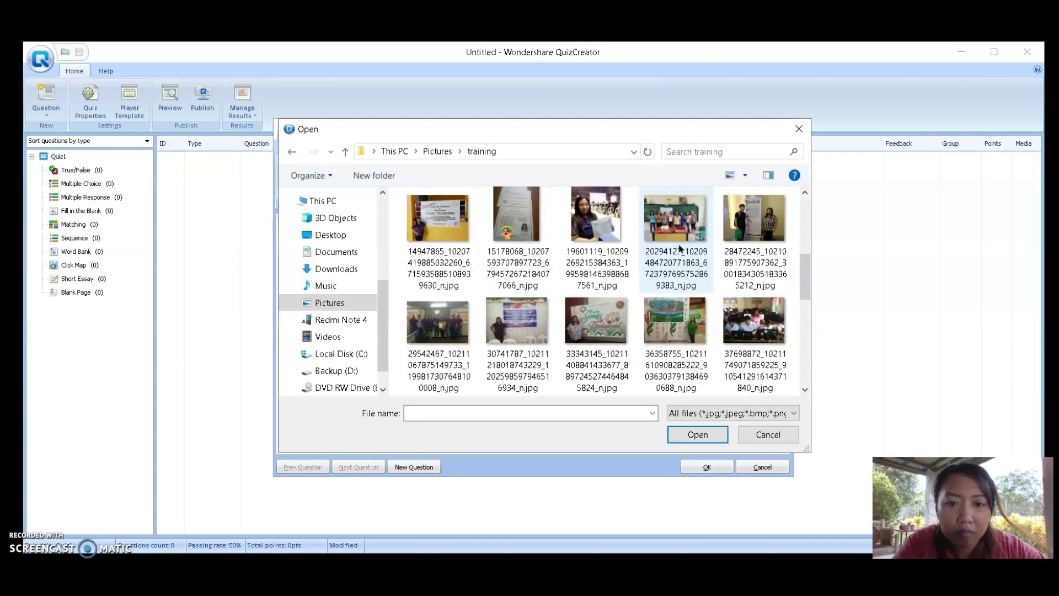
scroll(680, 248, "down", 5)
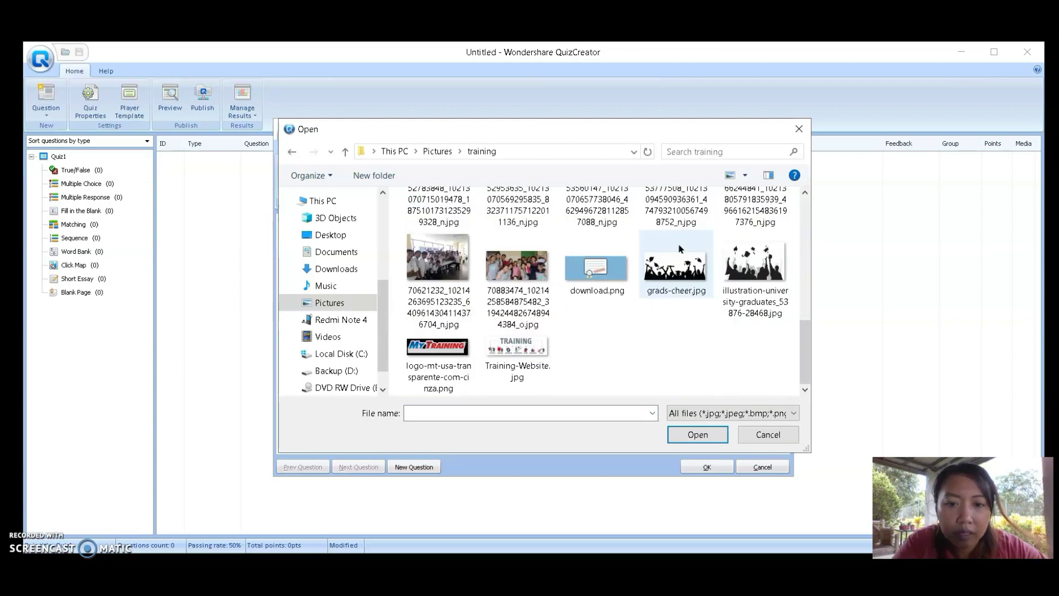
left_click(522, 270)
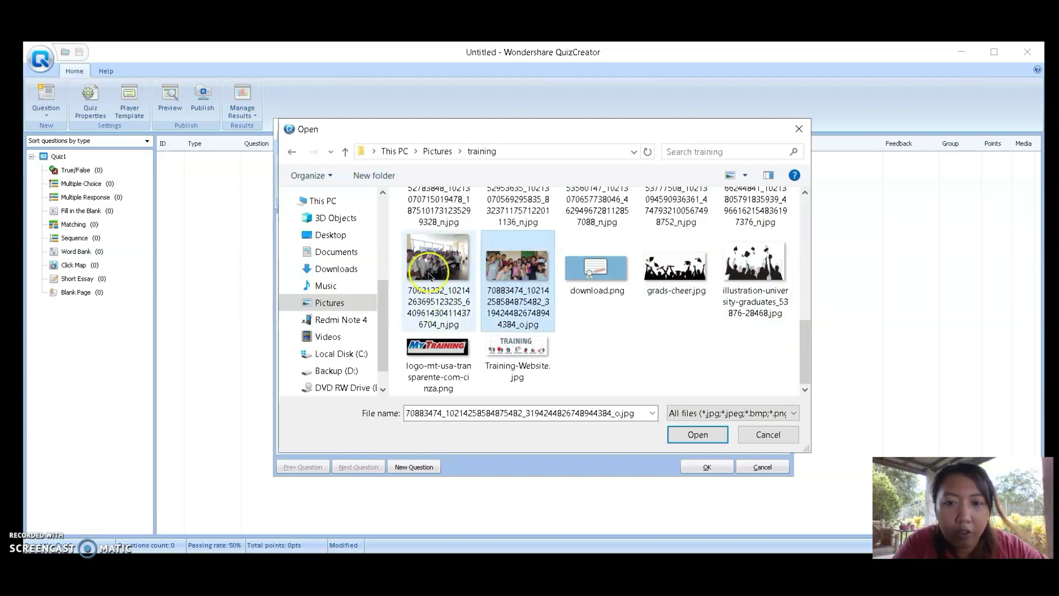
double_click(430, 274)
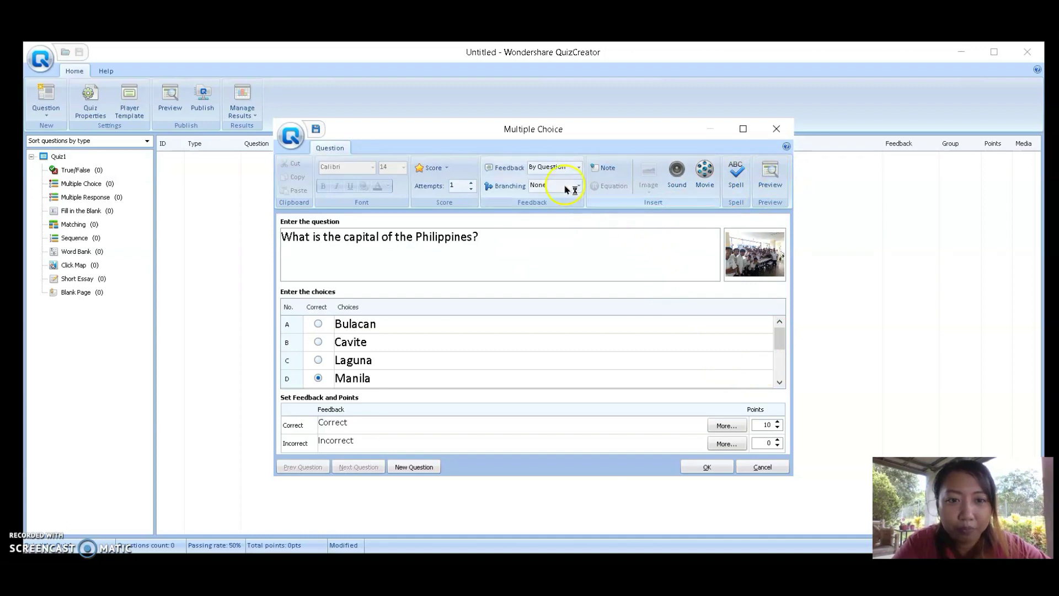
left_click(707, 169)
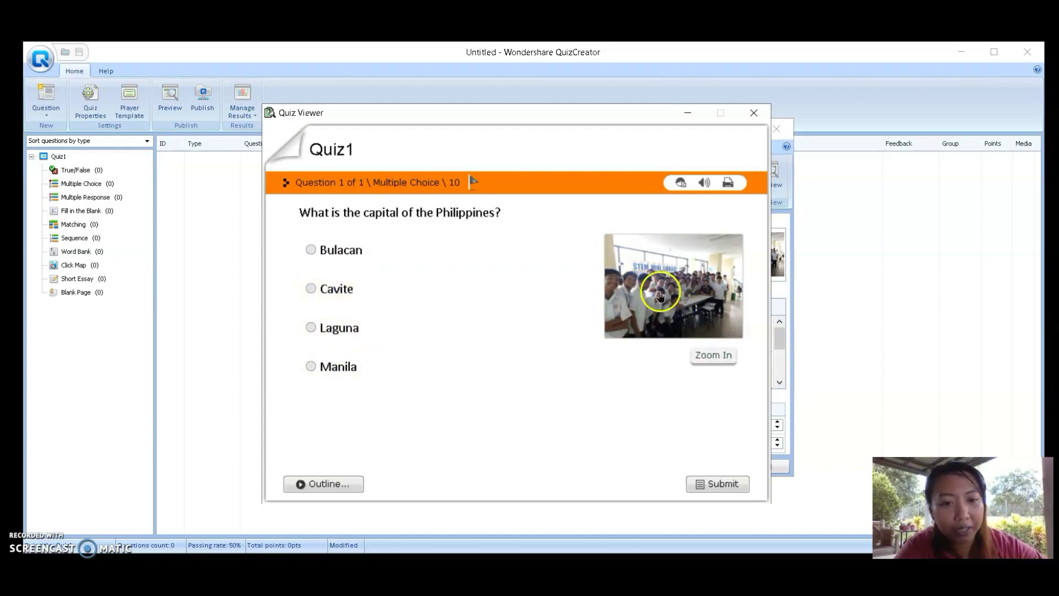
Enlarge the question photo in Quiz Viewer, close the zoomed view, then close the preview
left_click(696, 300)
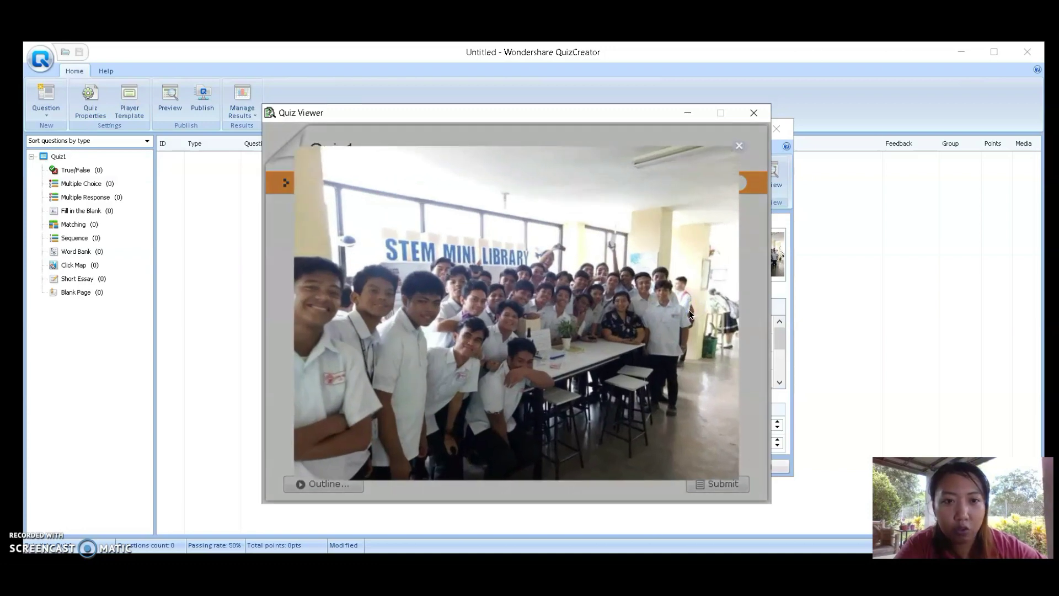
left_click(736, 148)
left_click(628, 271)
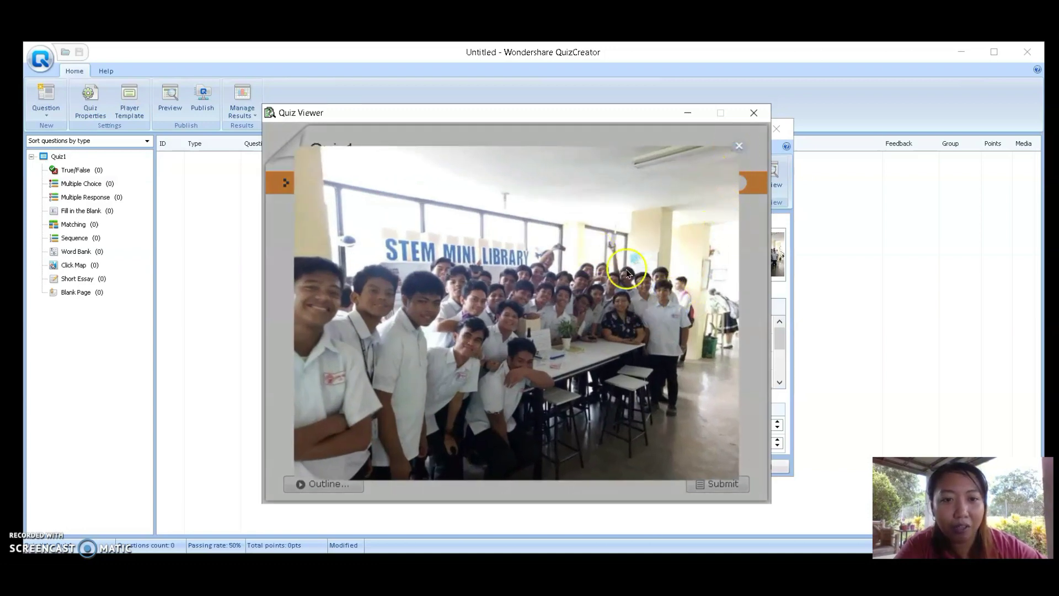
left_click(737, 145)
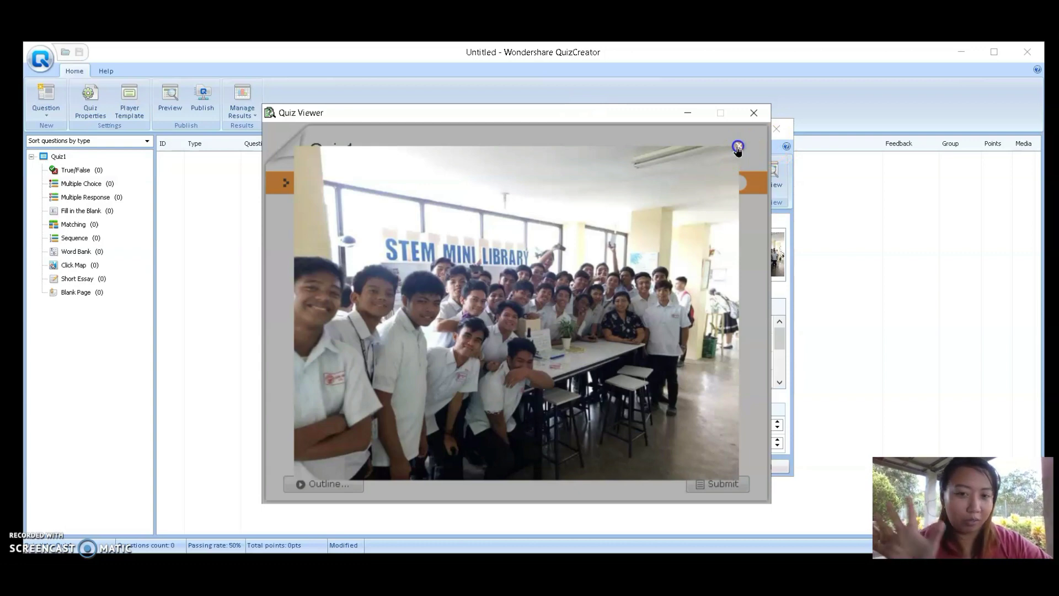
left_click(737, 147)
left_click(753, 113)
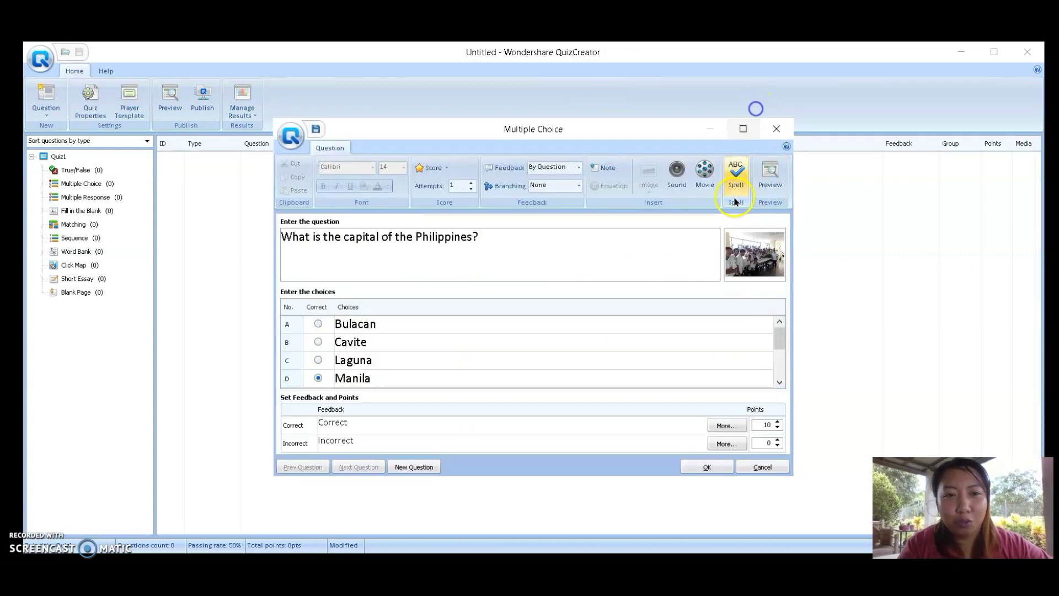
Add text-to-speech audio of the question and play it back
left_click(674, 176)
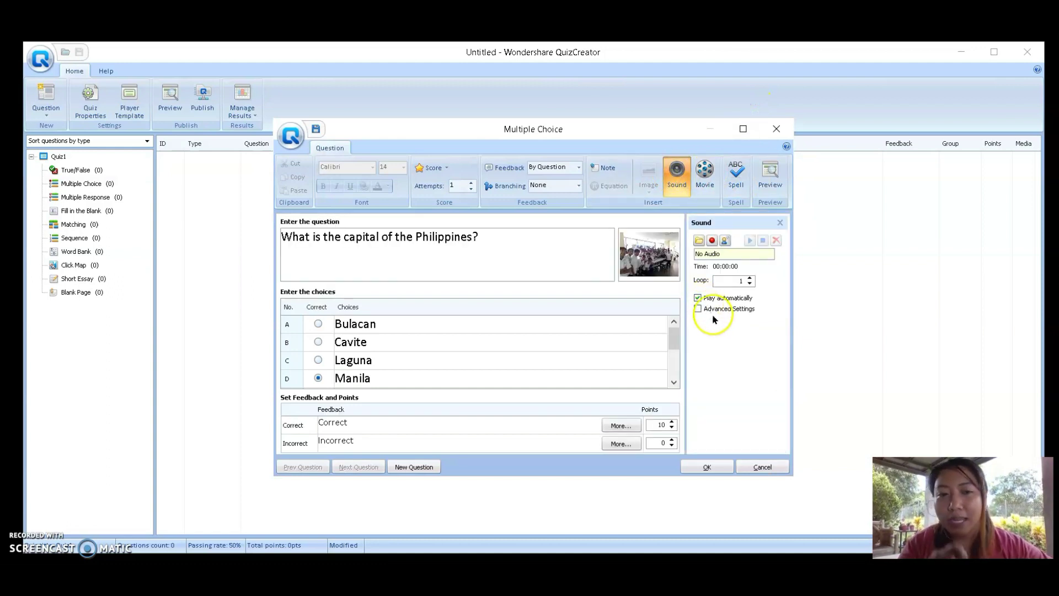
left_click(727, 241)
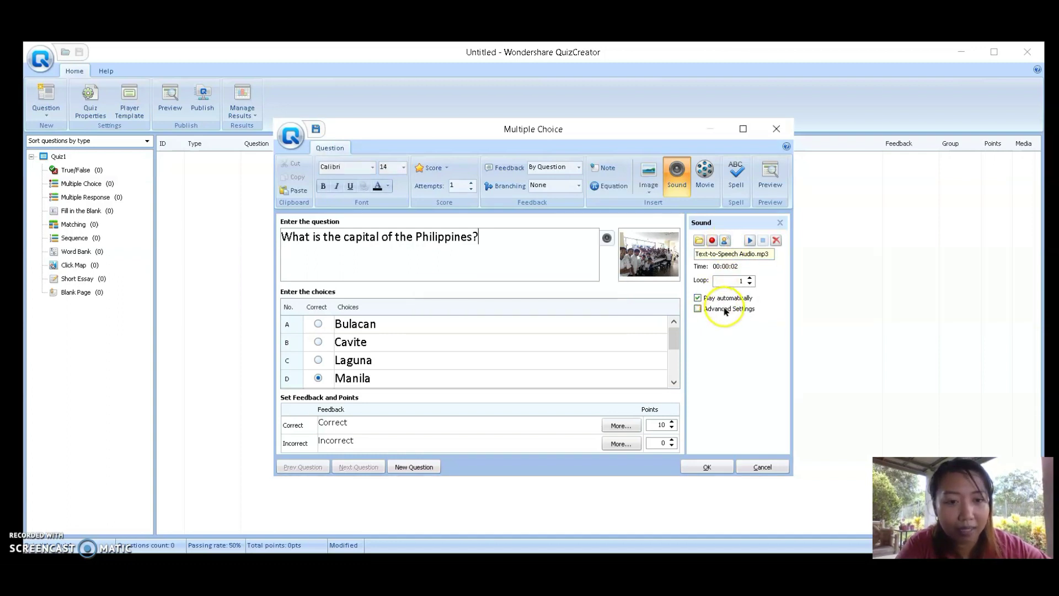
left_click(749, 240)
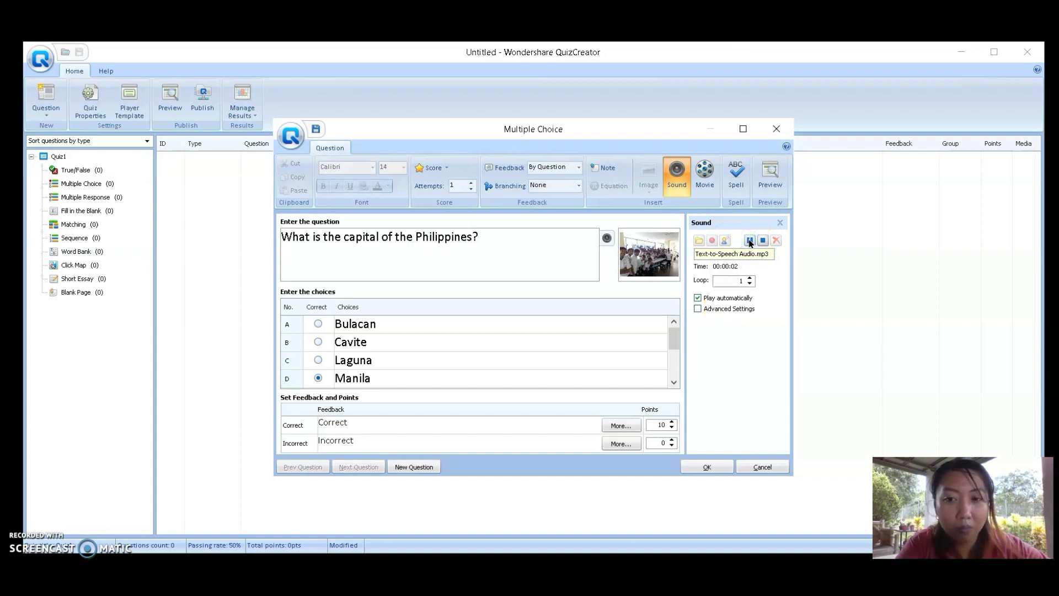
left_click(749, 250)
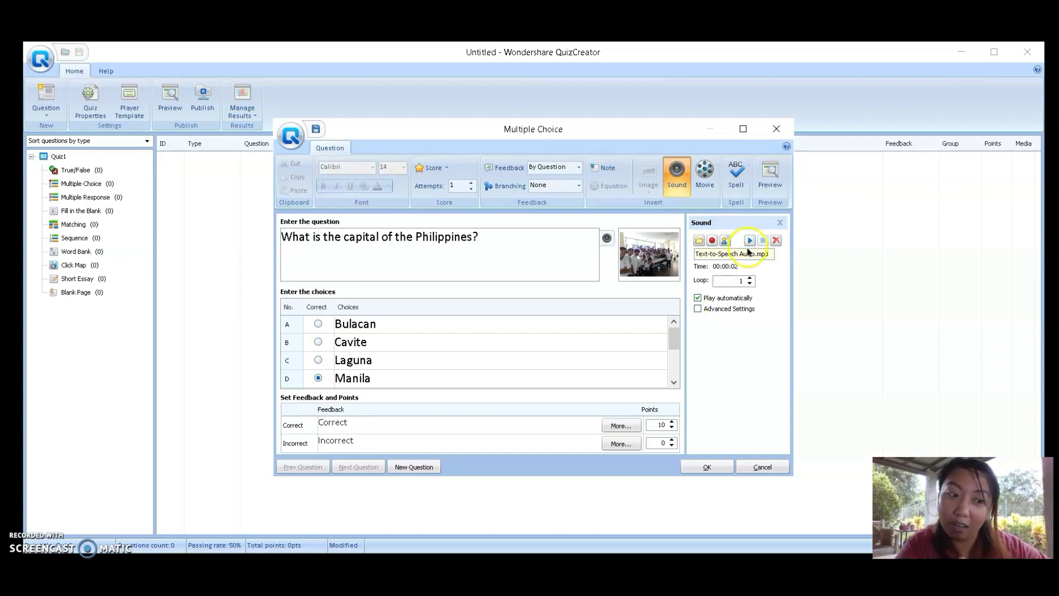
Turn on Answers to Speech, pick the ZIRA voice, and regenerate the speech audio
left_click(727, 312)
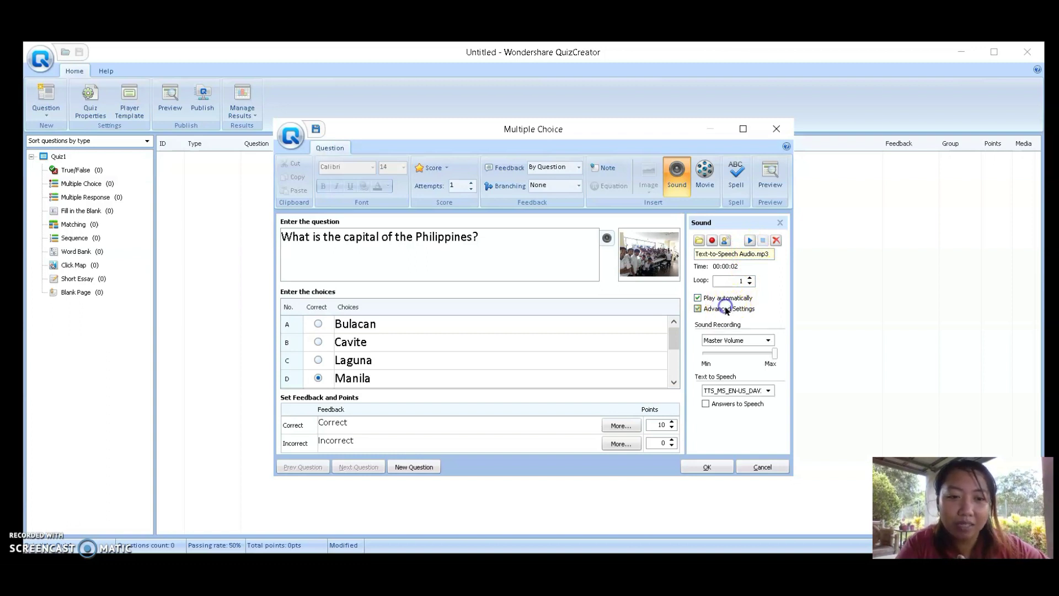
left_click(714, 404)
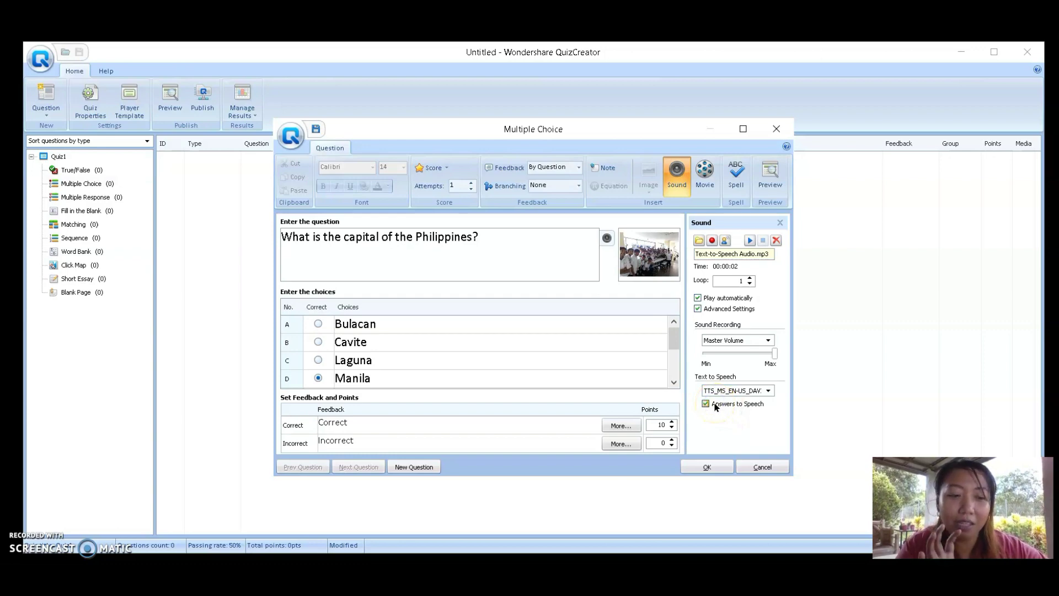
left_click(762, 391)
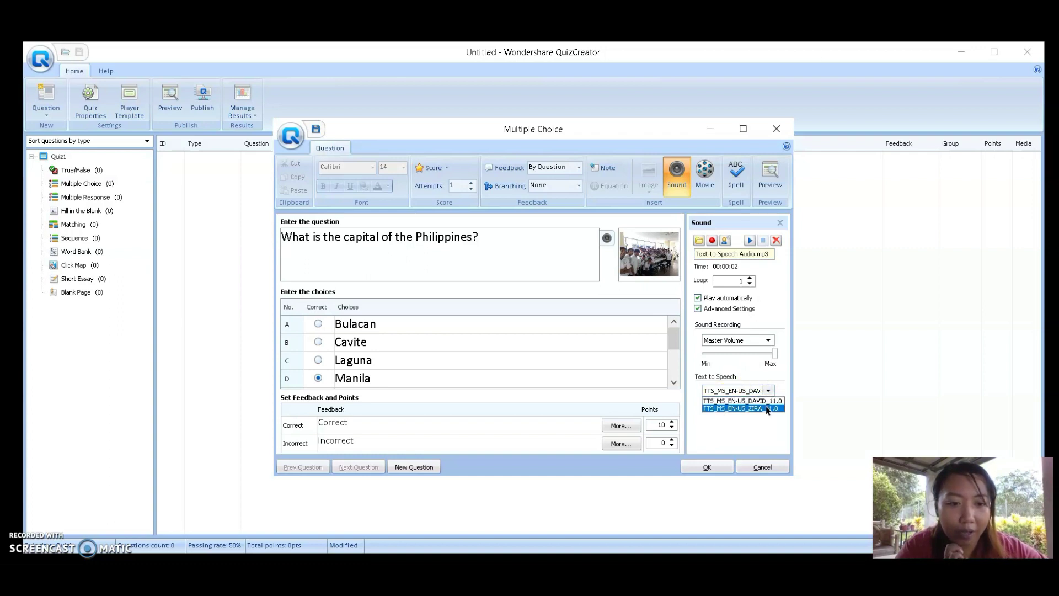
left_click(766, 409)
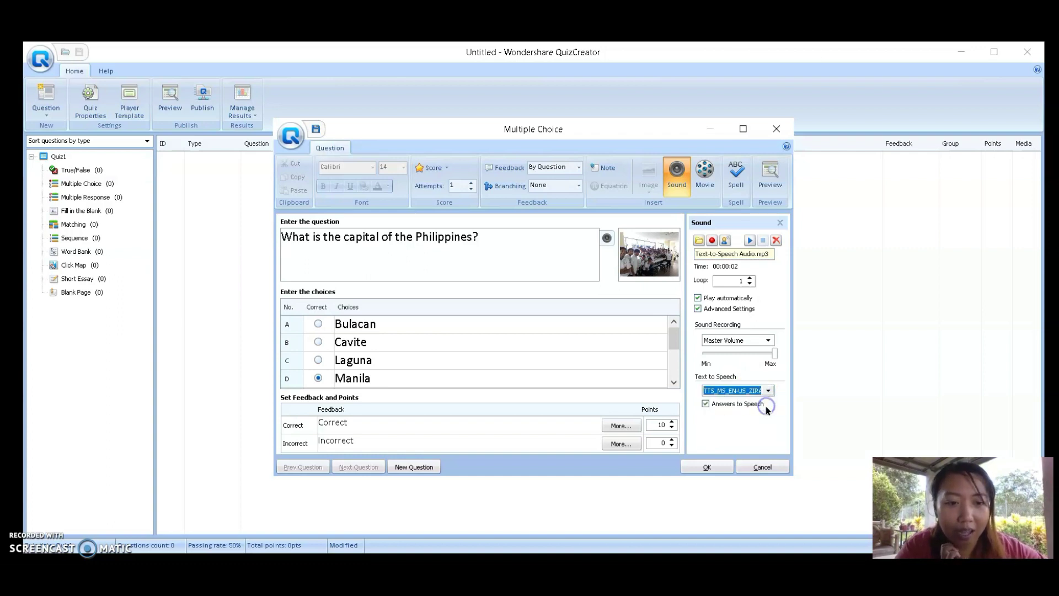
left_click(725, 241)
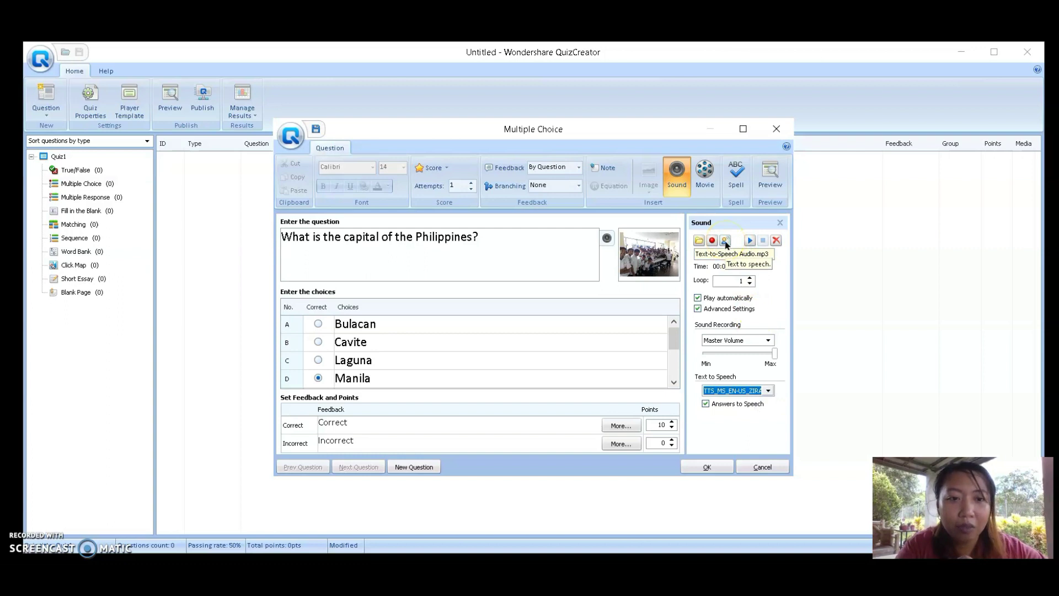
left_click(725, 242)
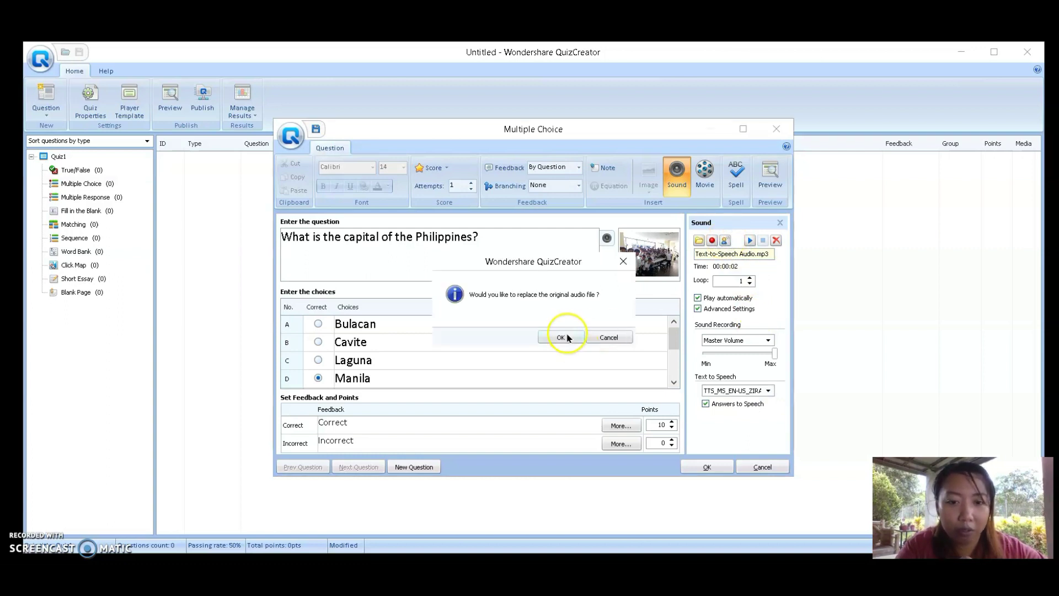
Accept the replacement speech audio and listen to the 9-second clip
left_click(568, 337)
left_click(750, 240)
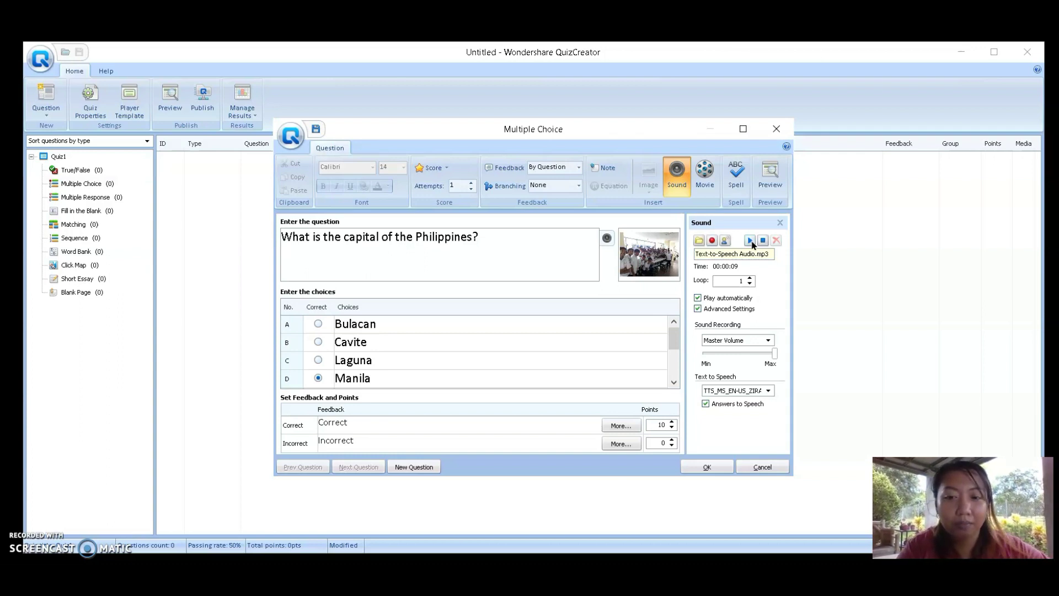
left_click(757, 268)
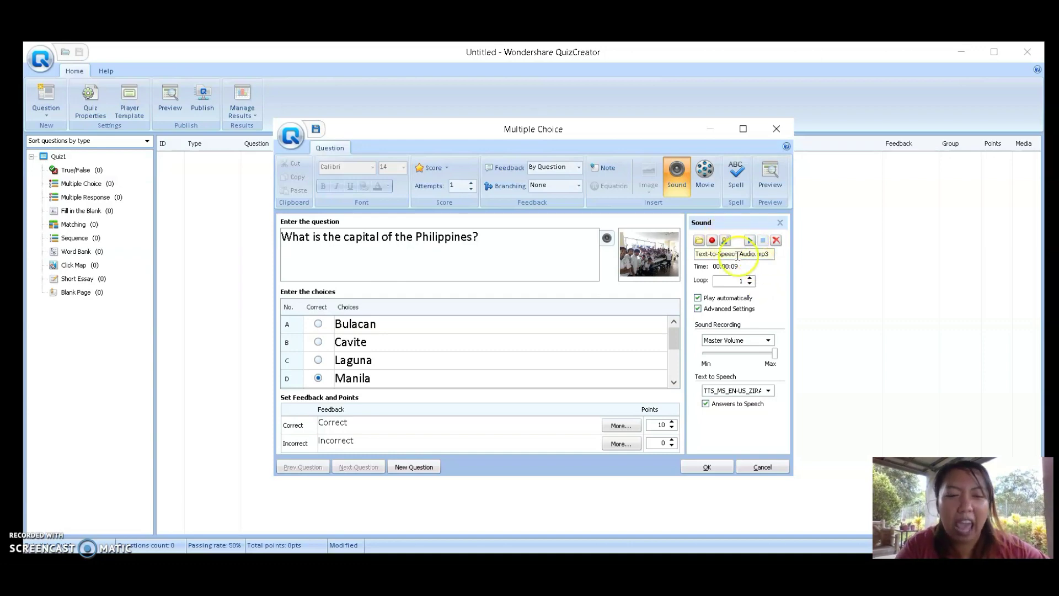
Record a 10-second narration replacing the audio, play it back, and save the question
left_click(711, 241)
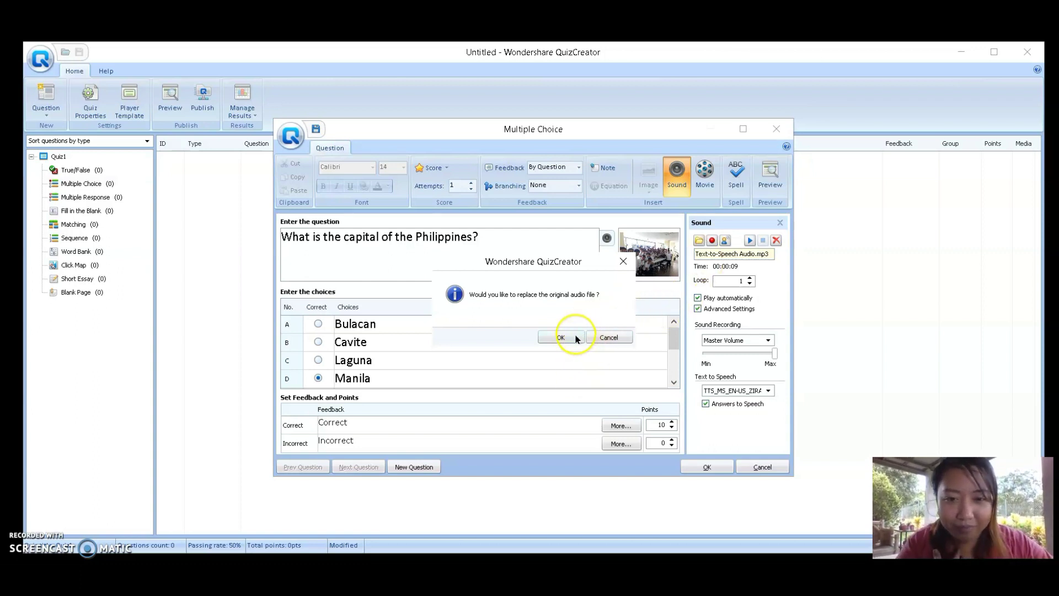
left_click(561, 337)
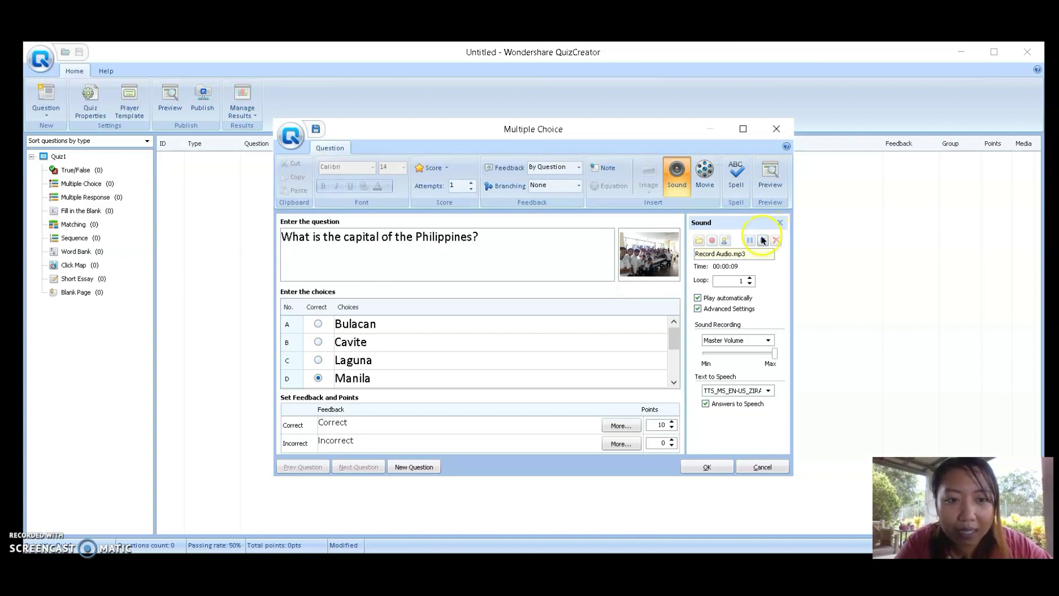
left_click(763, 240)
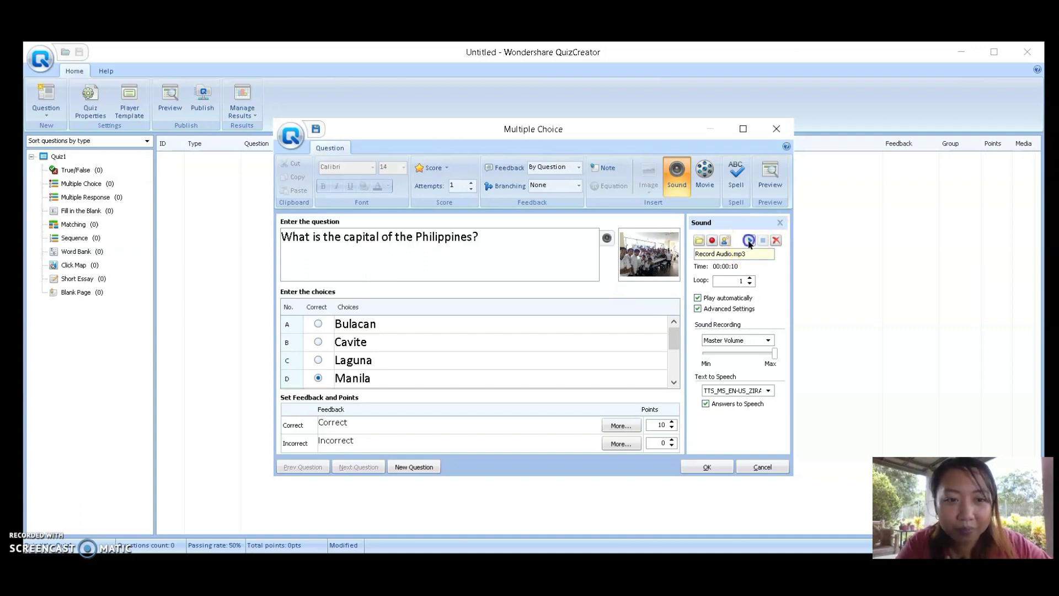
left_click(750, 241)
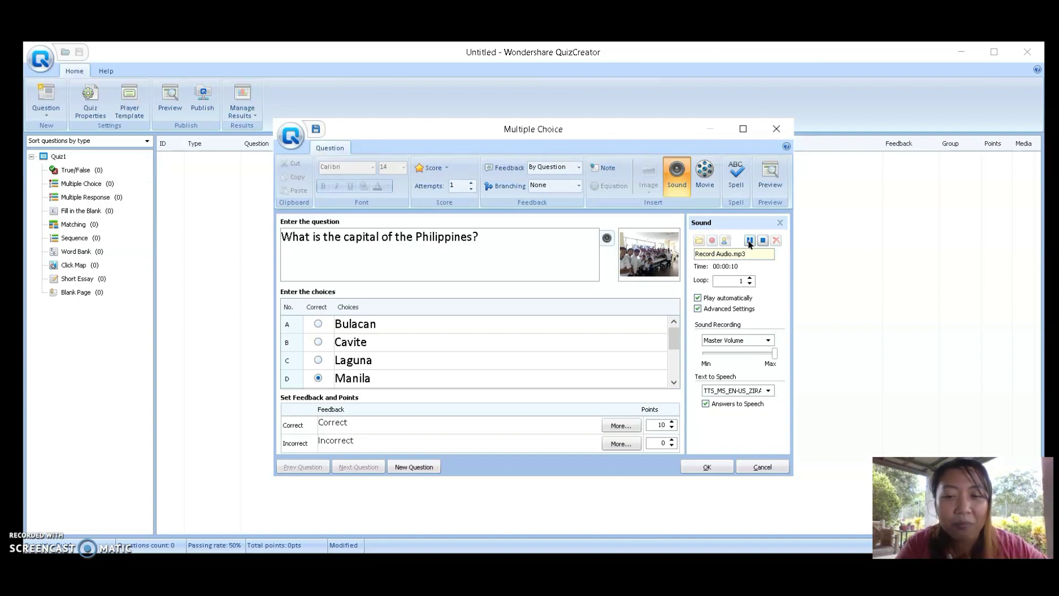
left_click(749, 242)
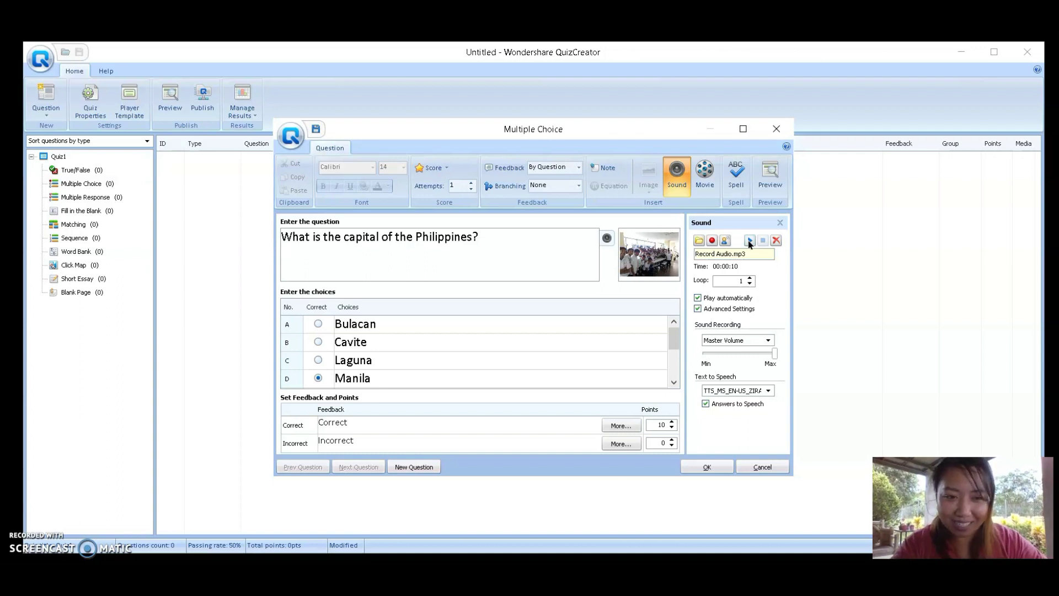
left_click(708, 467)
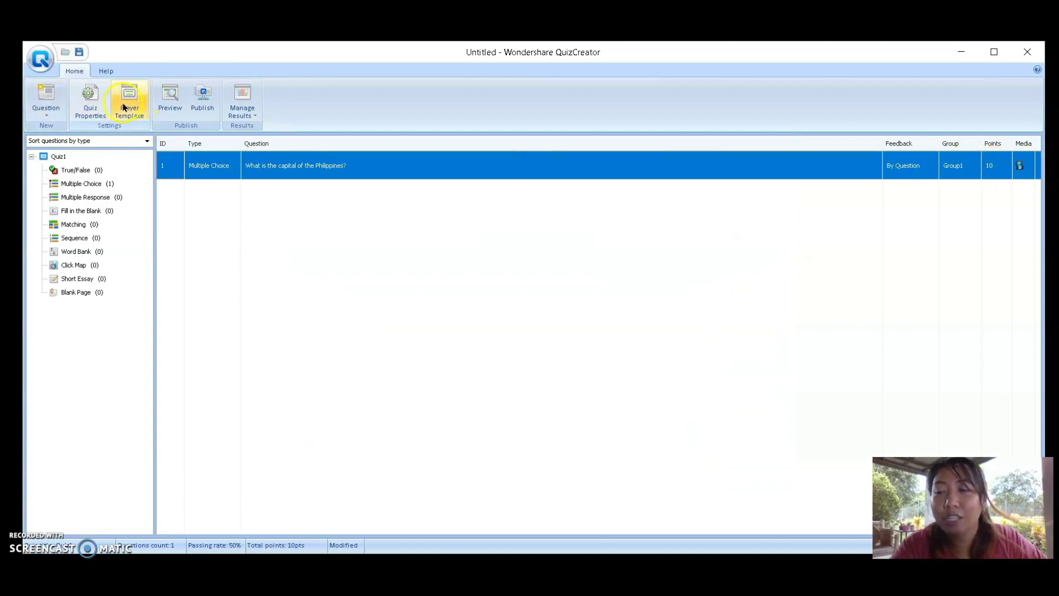
Preview the quiz, view the author information, and start the quiz
left_click(162, 103)
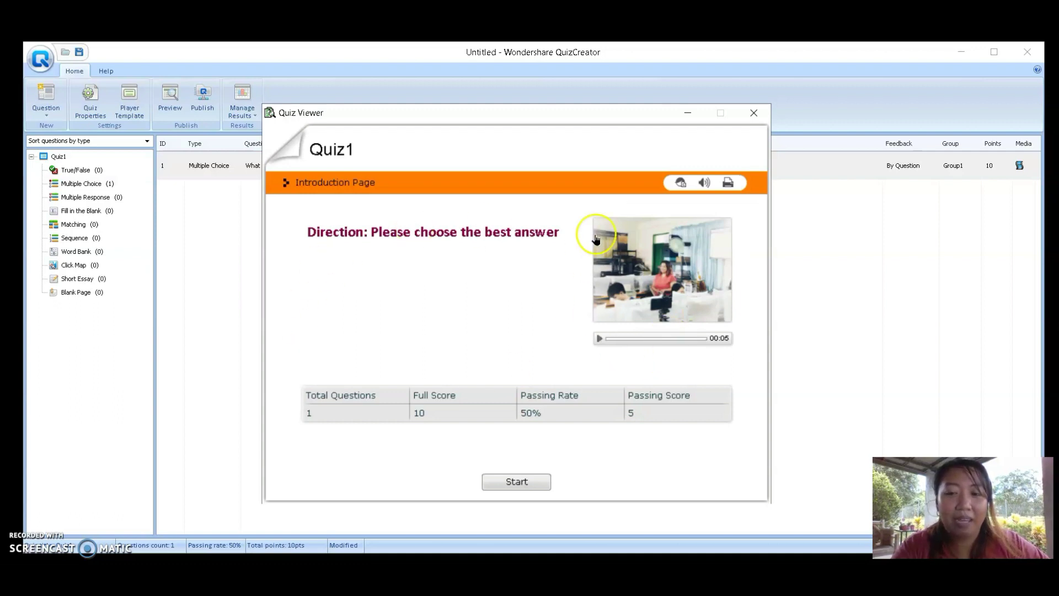
left_click(682, 185)
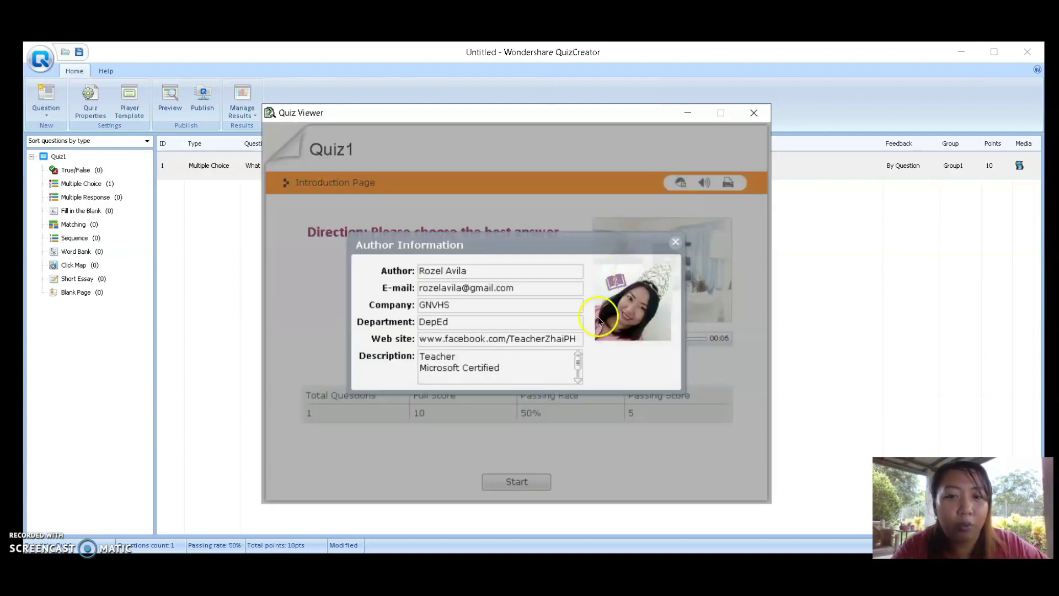
left_click(676, 243)
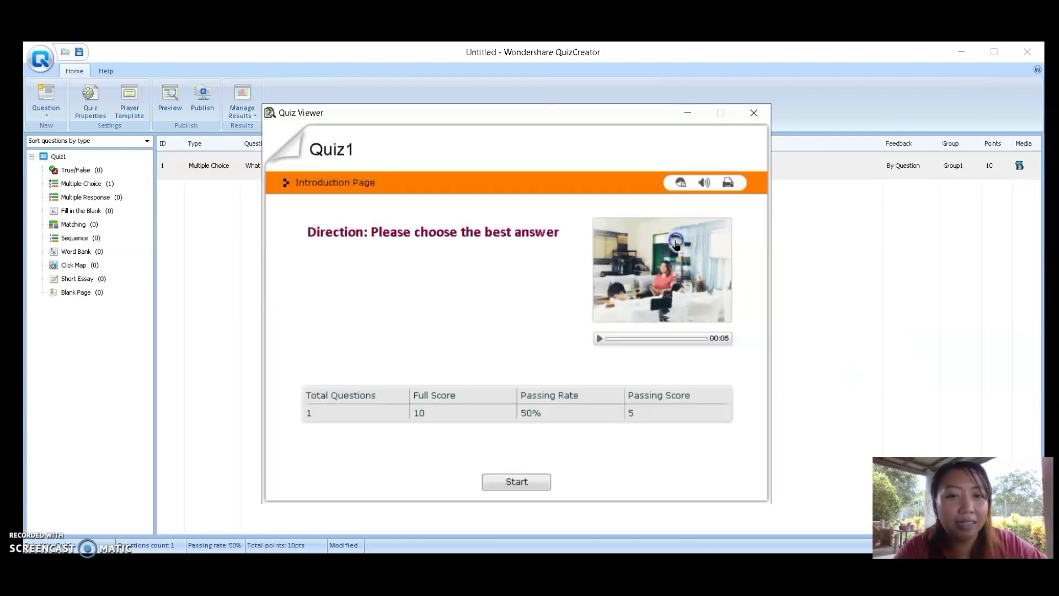
left_click(517, 482)
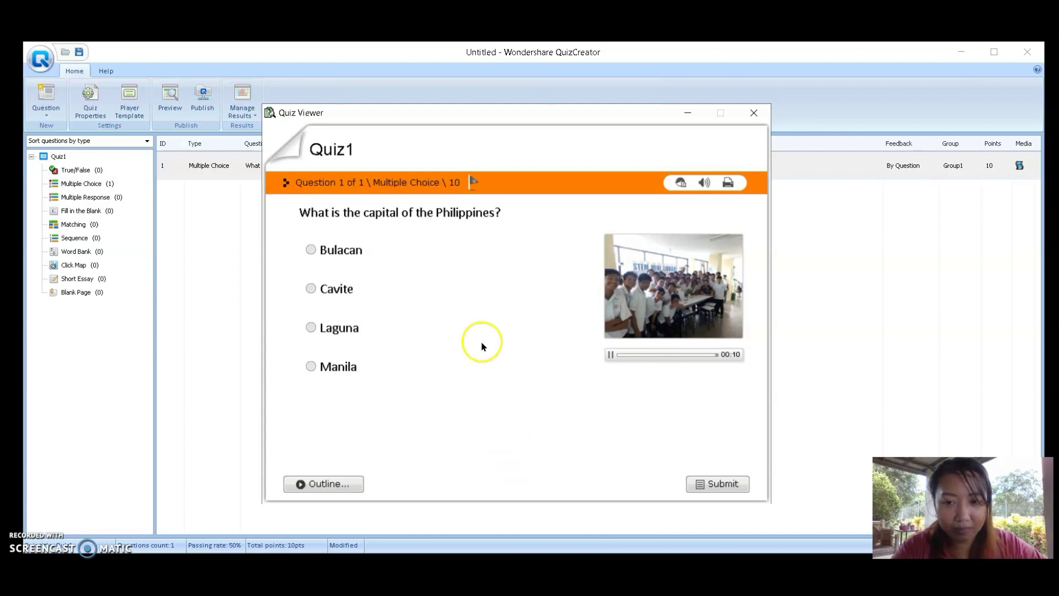
Answer Manila to pass with 10 of 10, then close the preview
left_click(338, 369)
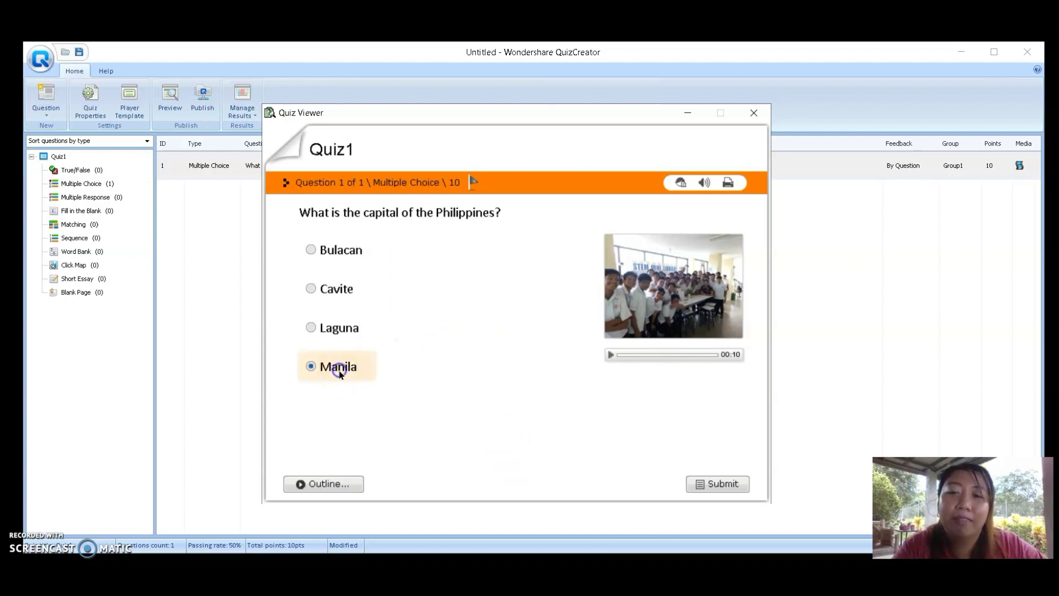
left_click(722, 482)
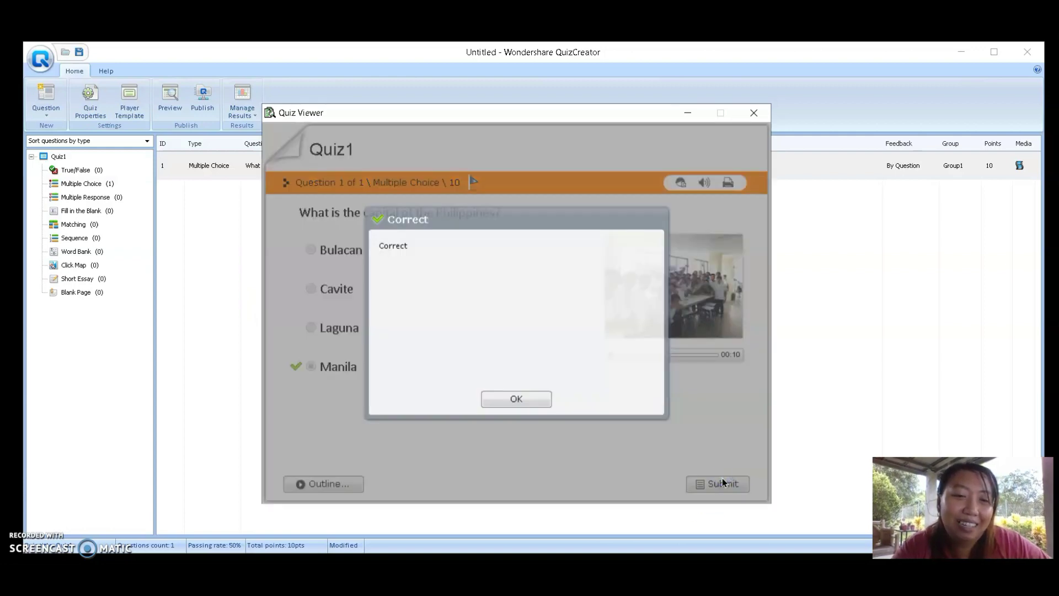
left_click(519, 398)
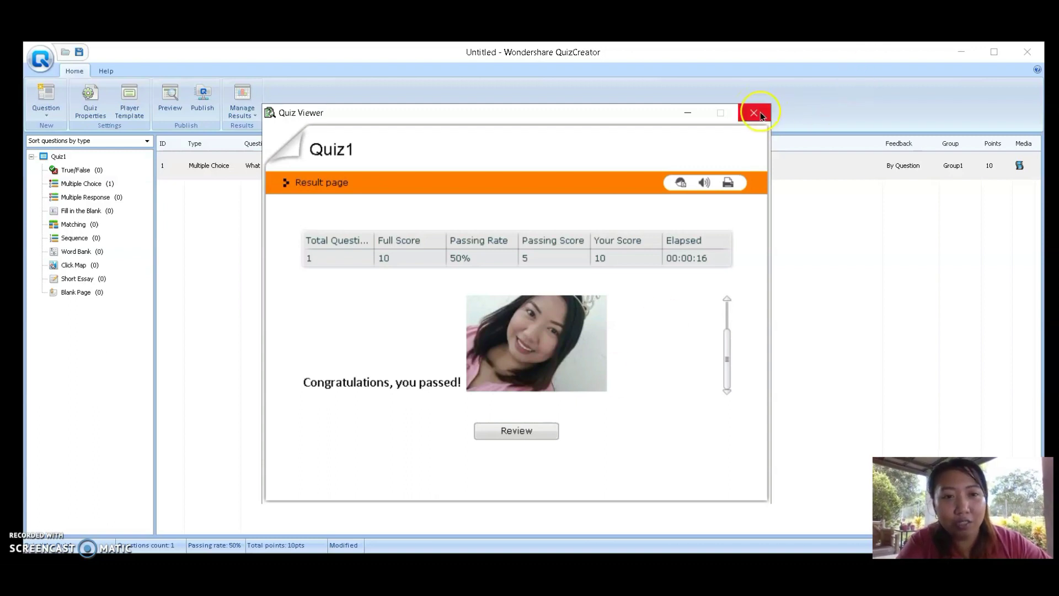
left_click(754, 112)
left_click(46, 117)
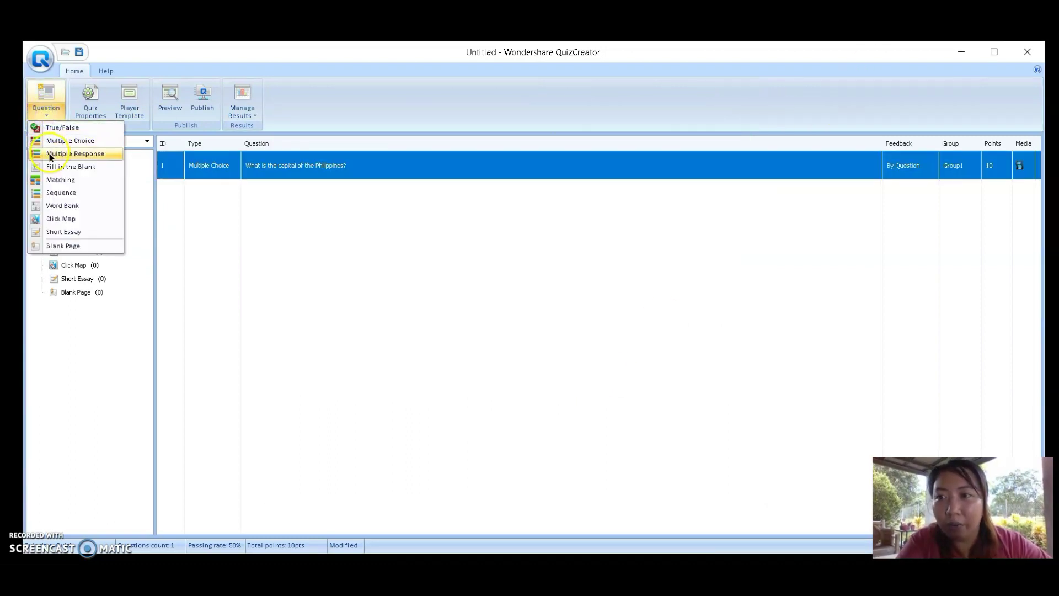
Create a second multiple-choice question reading 'It is known as the heart of the computer?'
left_click(55, 140)
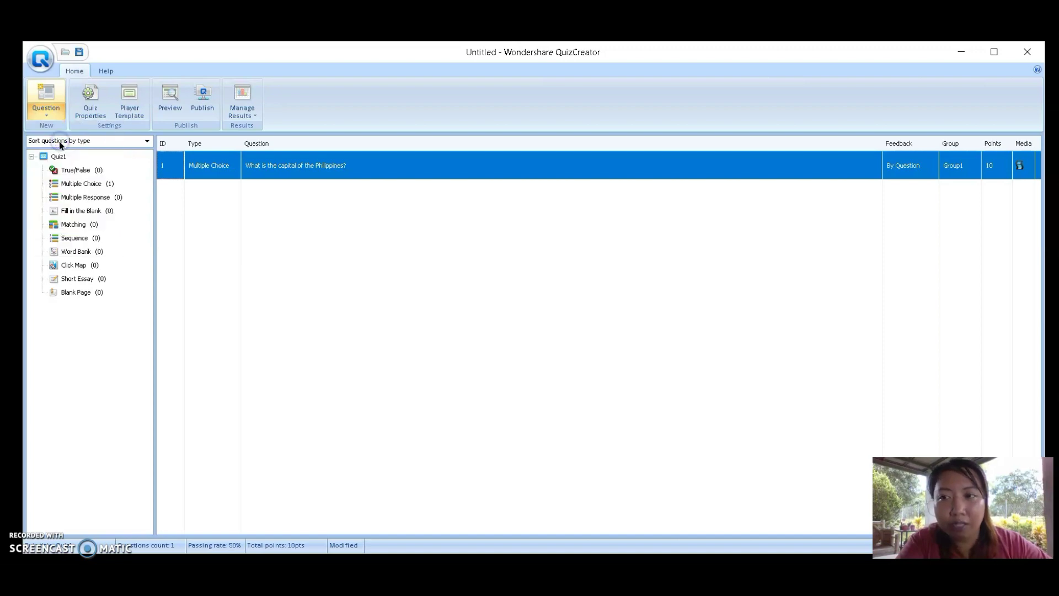
left_click(406, 249)
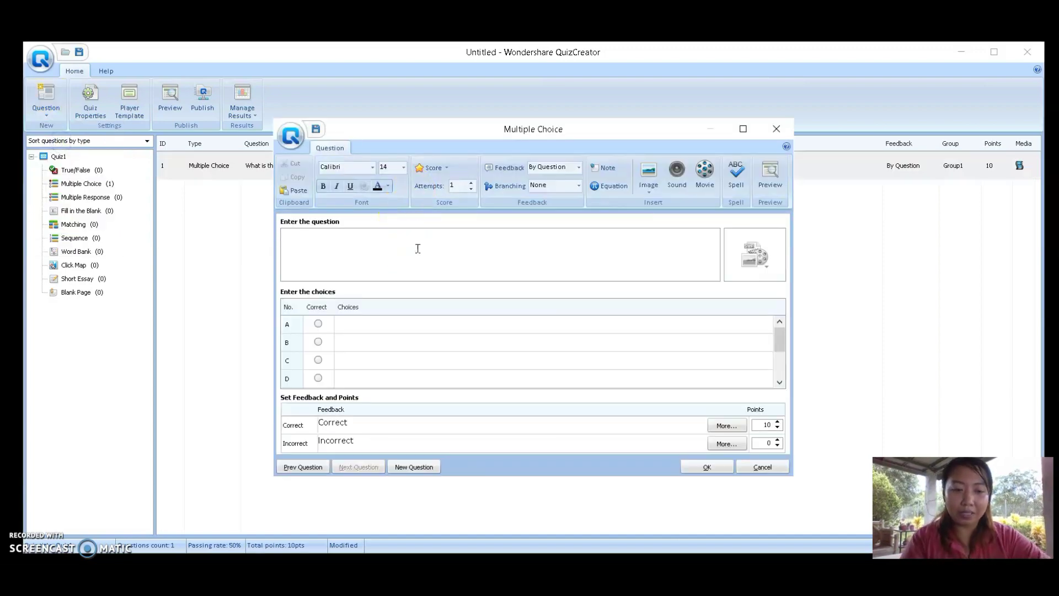
type("What is the")
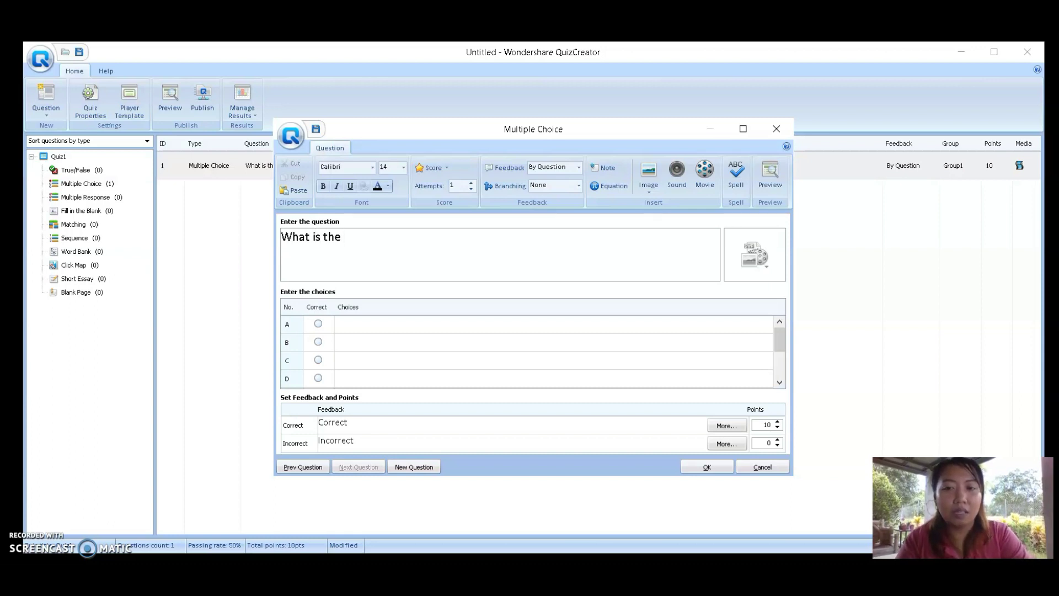
key("BackSpace")
key("BackSpace")
key("BackSpace")
key("BackSpace")
key("BackSpace")
key("BackSpace")
key("BackSpace")
key("BackSpace")
key("BackSpace")
key("BackSpace")
key("BackSpace")
key("BackSpace")
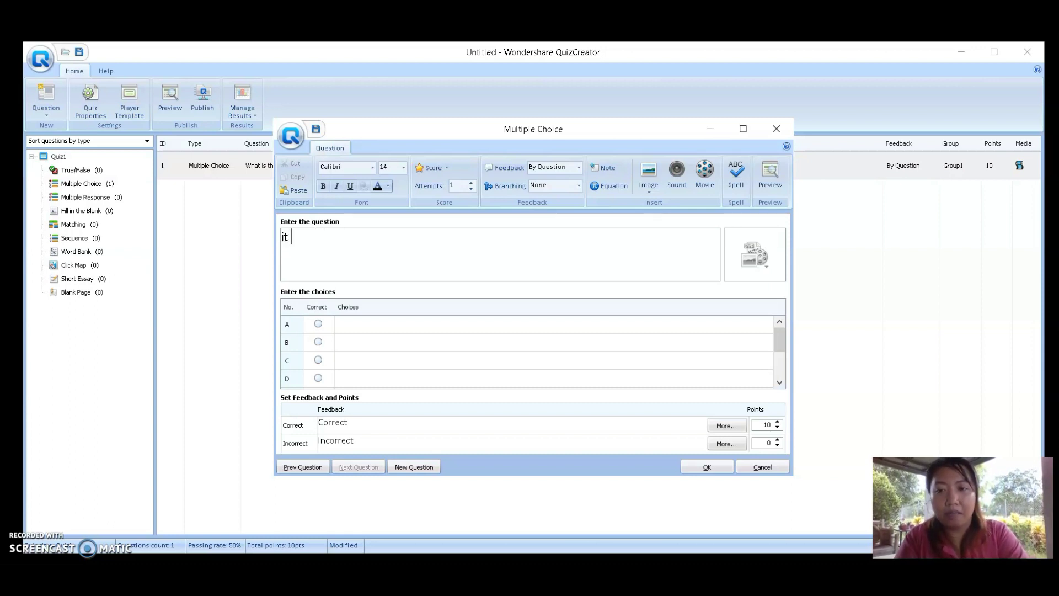
type("It is kn")
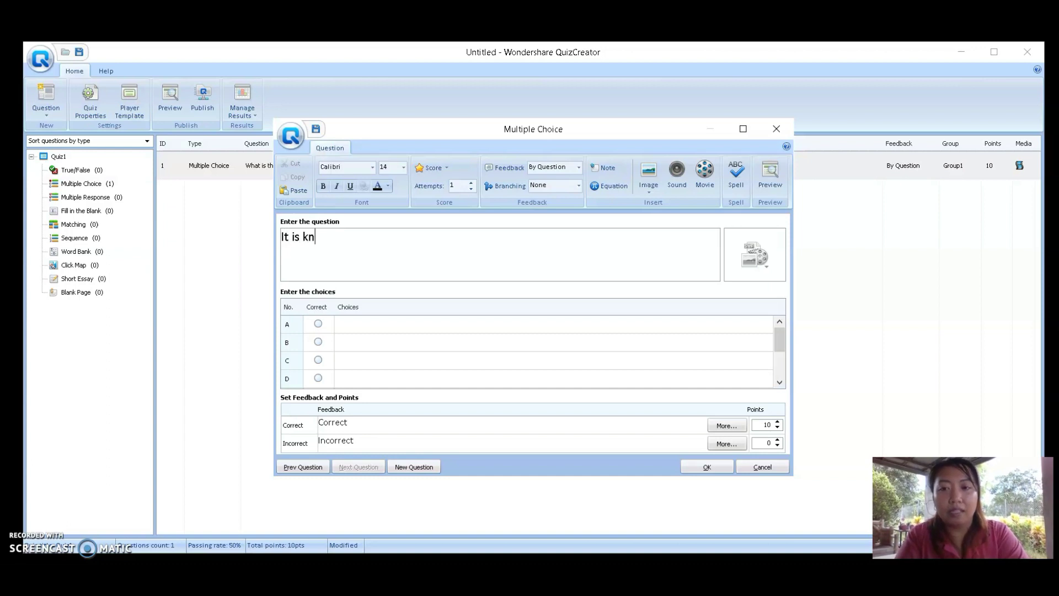
type("own as the")
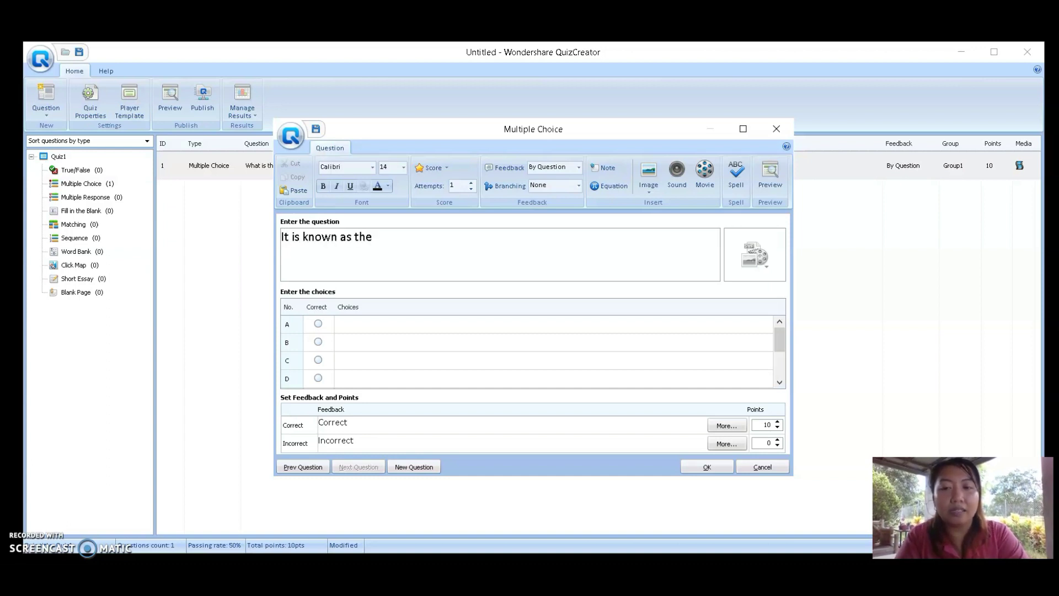
type(" heart of the co")
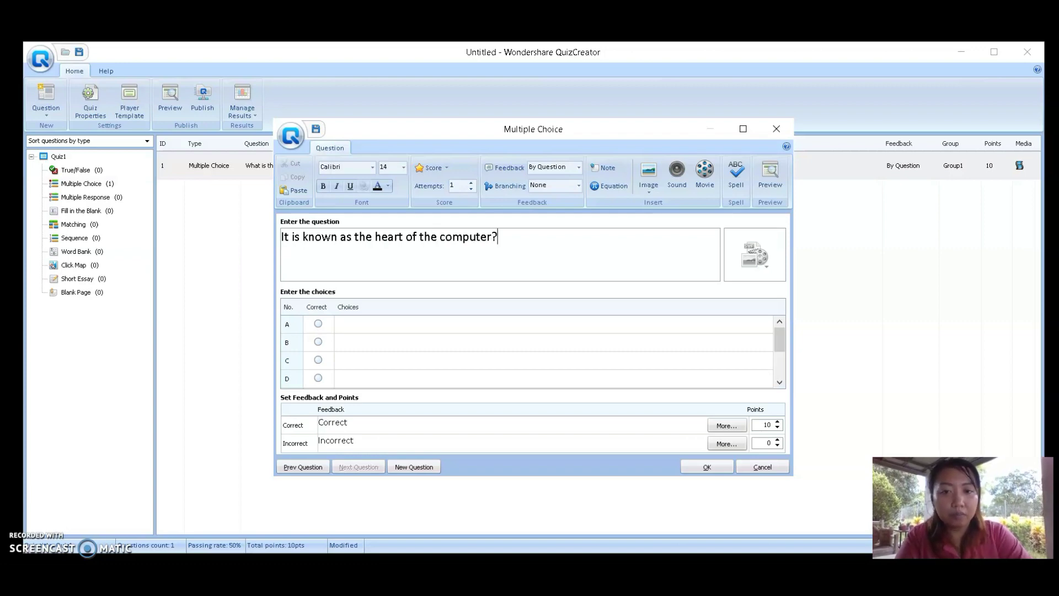
type("mputer?")
left_click(761, 251)
Insert the school logo from the Pictures folder beside the question
left_click(772, 286)
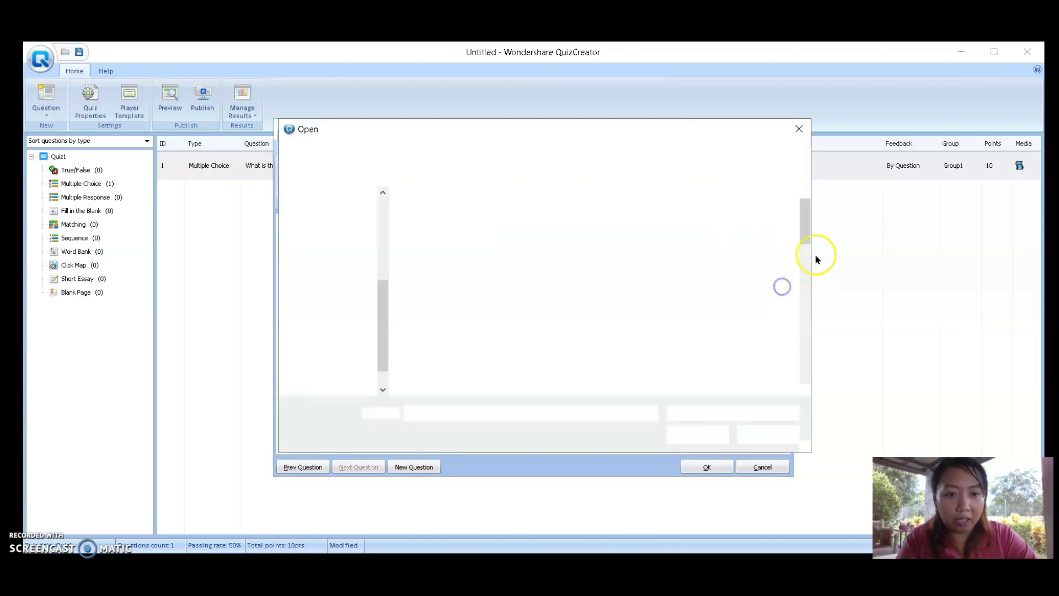
left_click(807, 239)
left_click(437, 151)
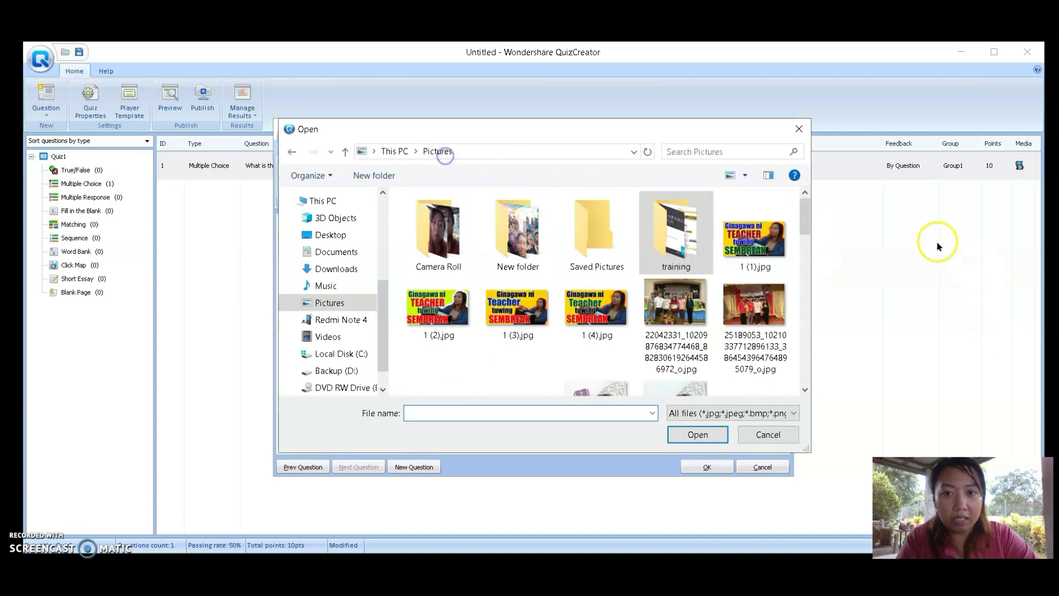
left_click_drag(804, 216, 806, 349)
double_click(763, 210)
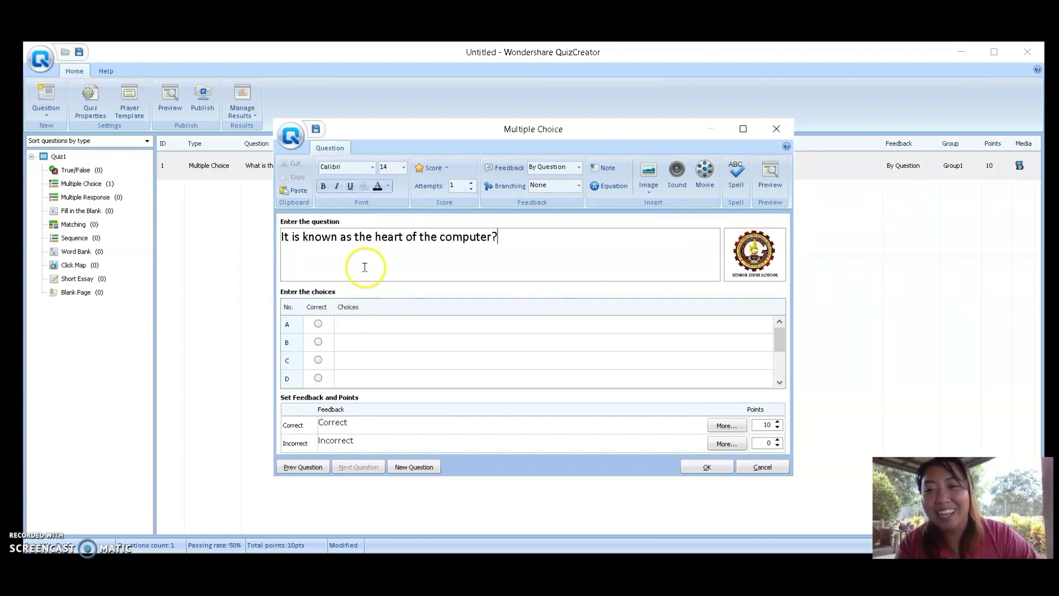
Fill in answer choices Mouse, Speaker and CPU, marking CPU as correct
left_click(359, 325)
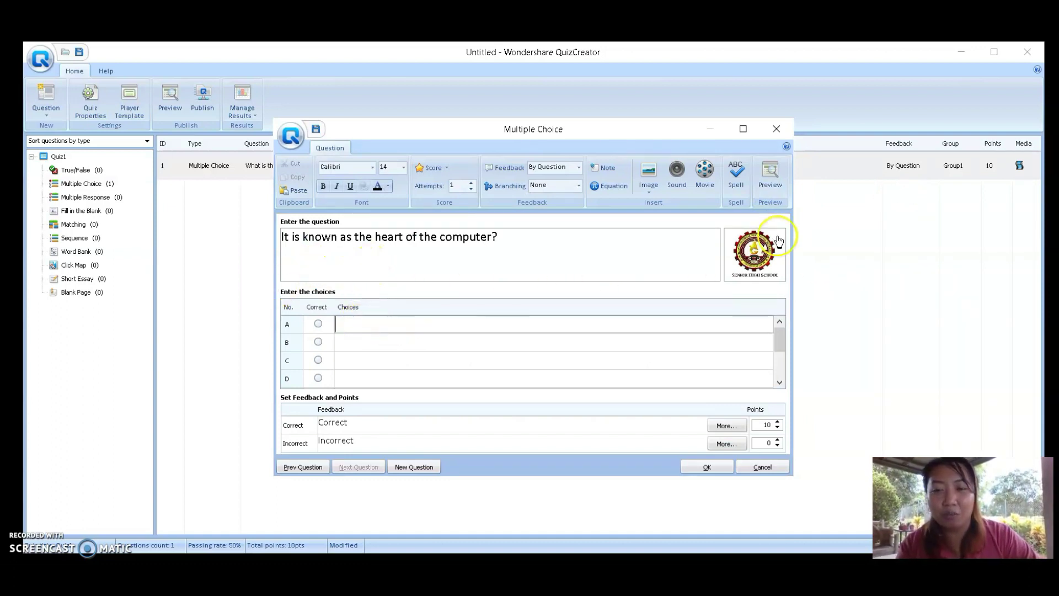
left_click(353, 342)
type("S")
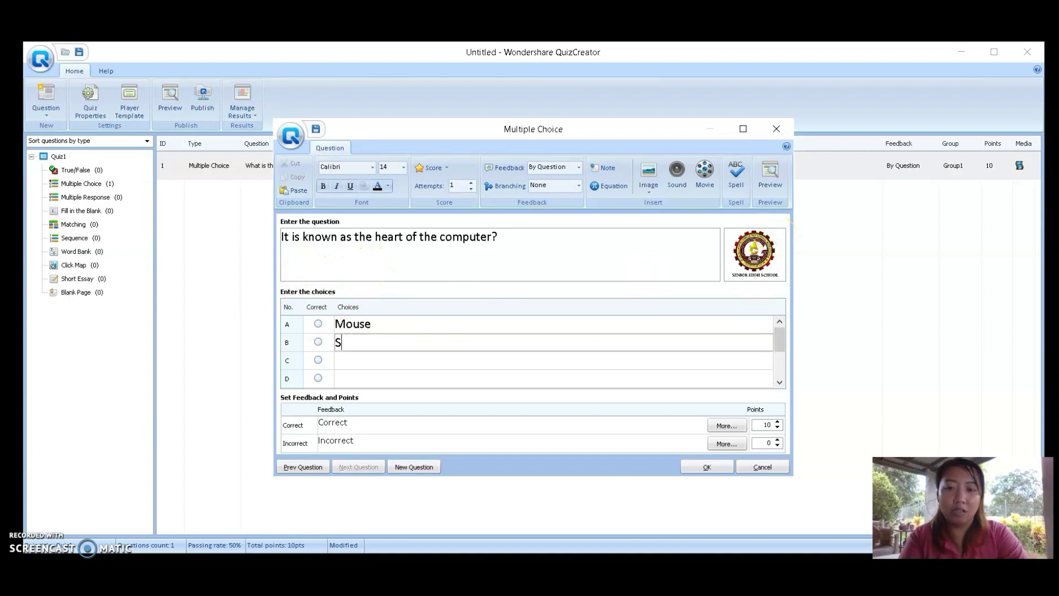
type("peaker")
key("Return")
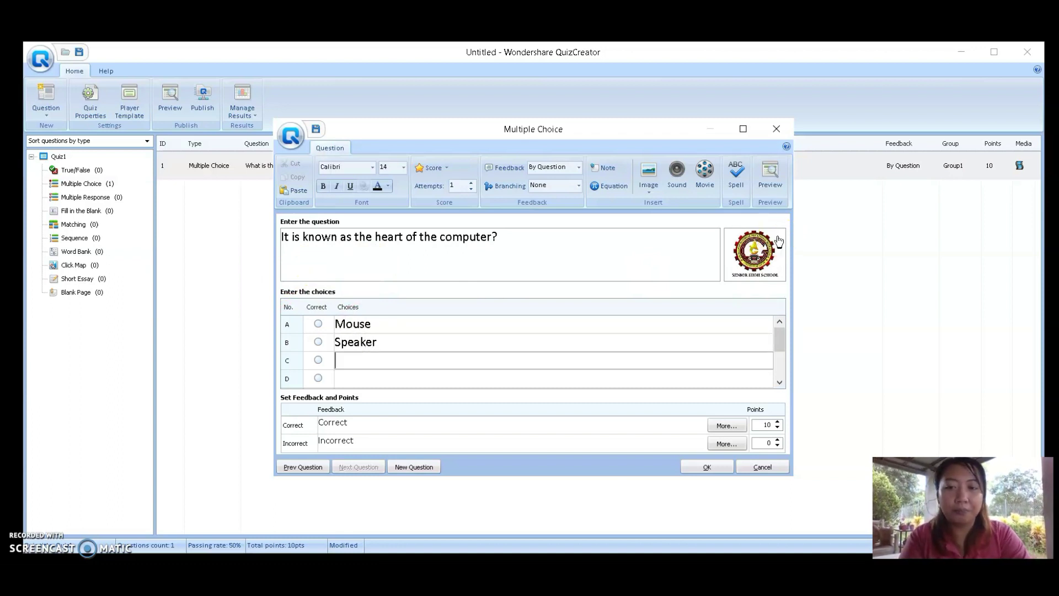
type("CPU")
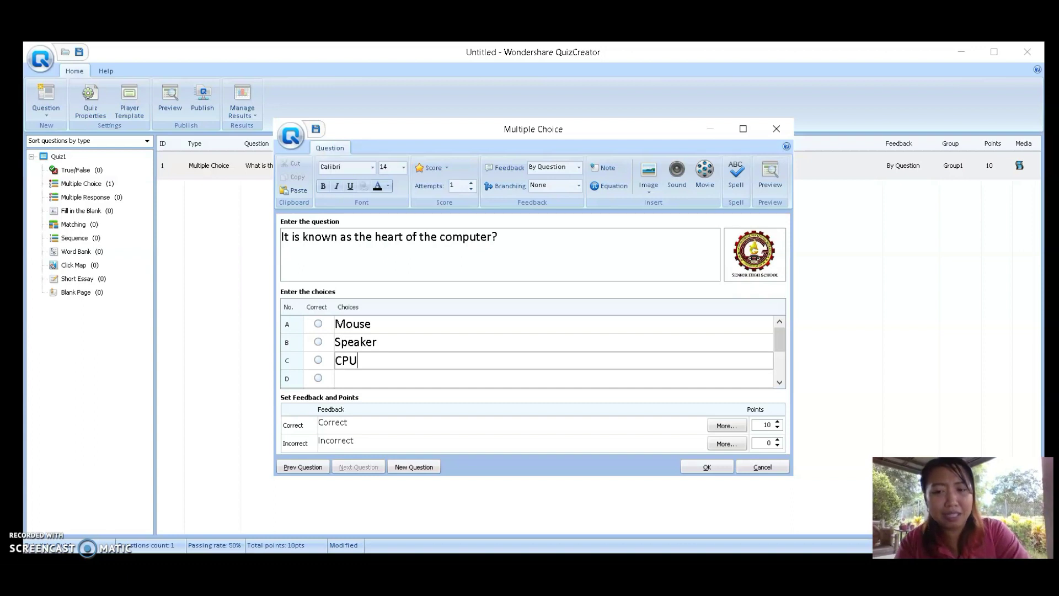
left_click(318, 360)
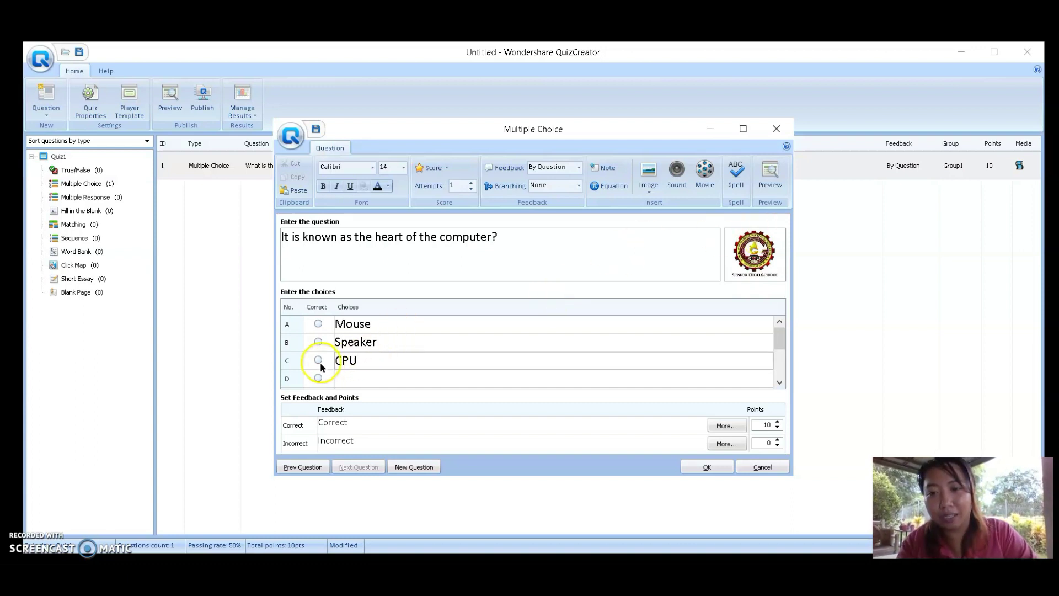
left_click(362, 379)
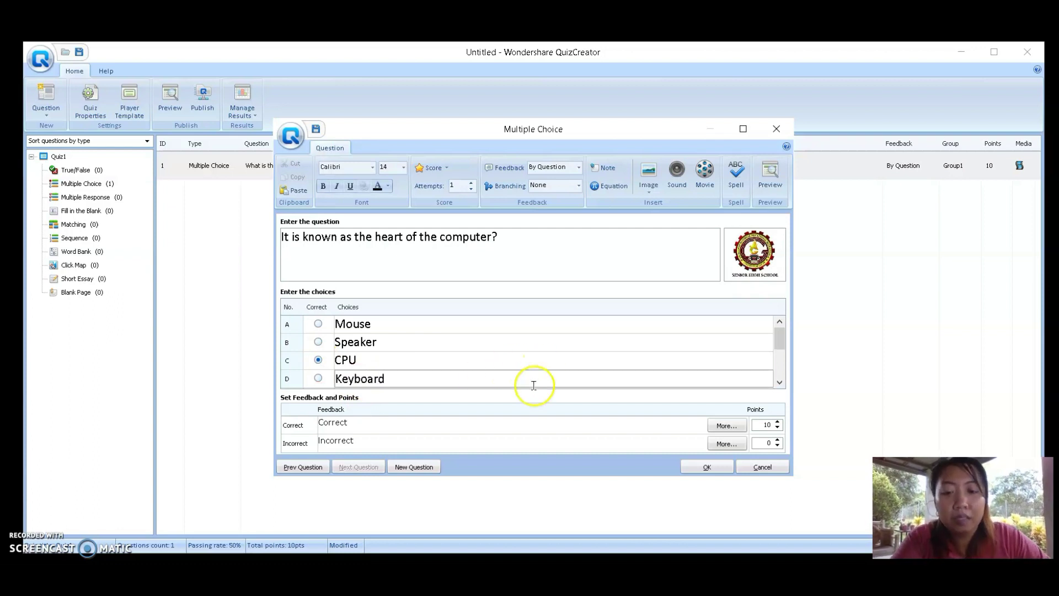
Generate ZIRA text-to-speech audio from the question, play it, and save question 2
left_click(680, 182)
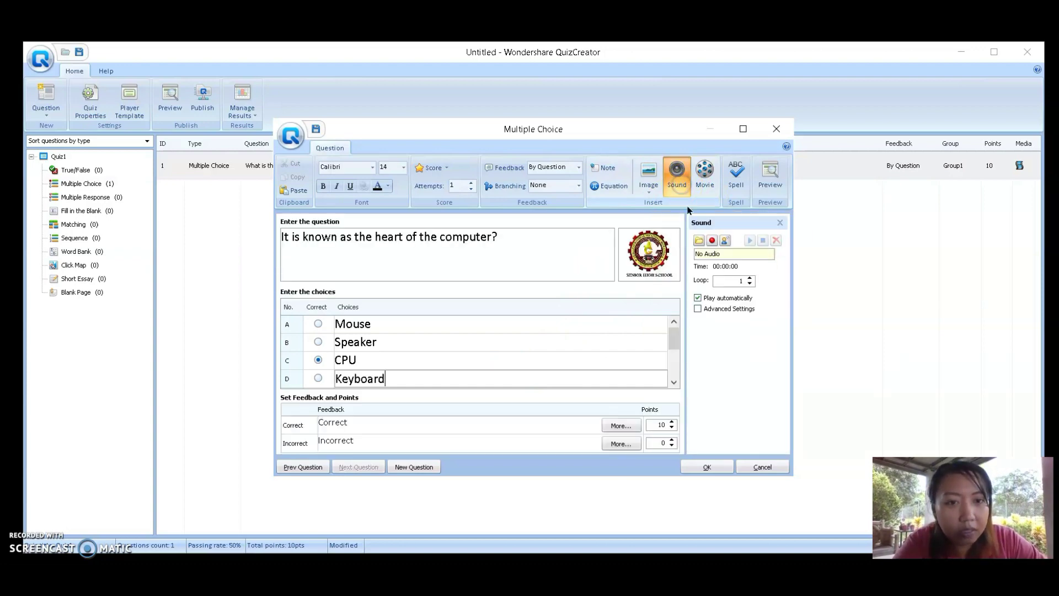
left_click(731, 309)
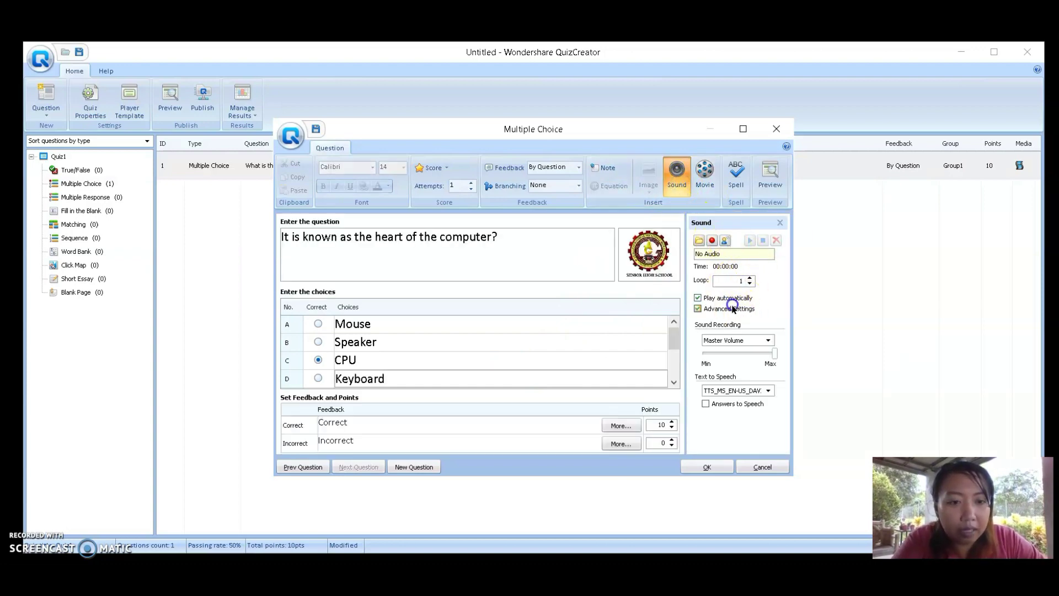
left_click(738, 391)
left_click(755, 409)
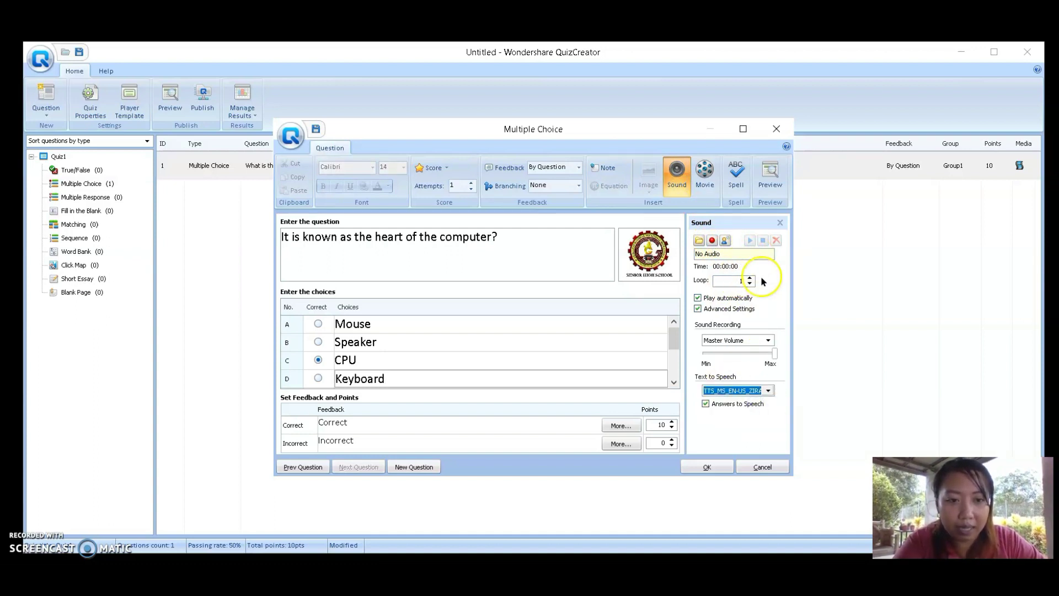
left_click(725, 240)
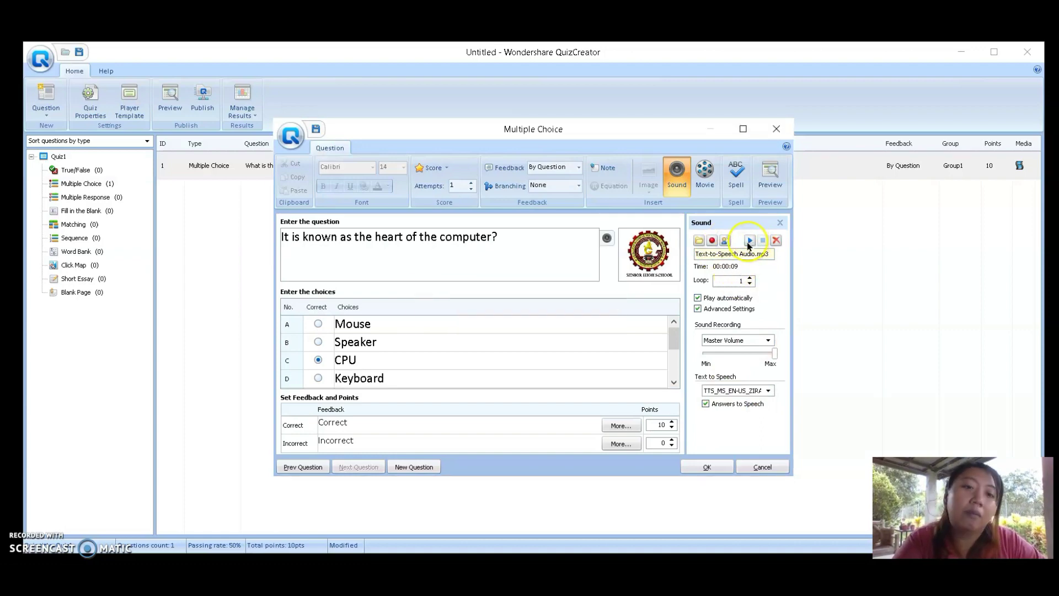
left_click(749, 241)
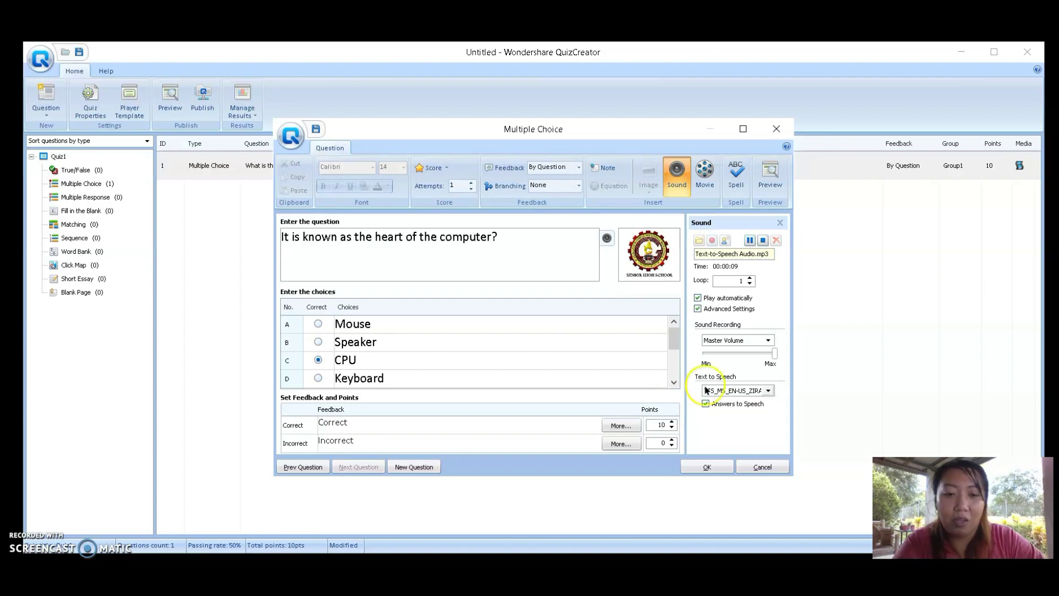
left_click(708, 466)
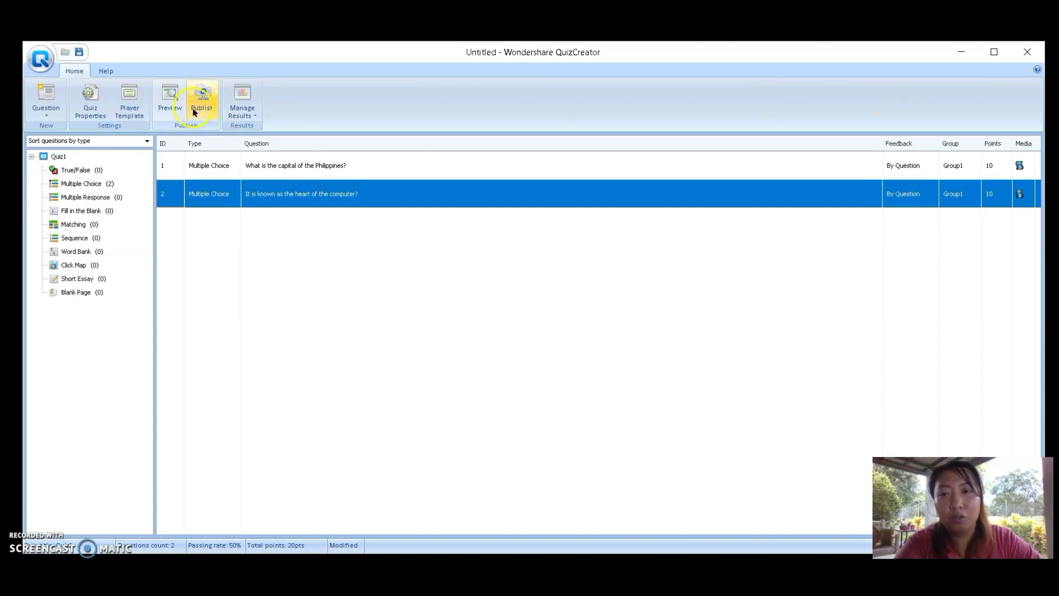
left_click(165, 103)
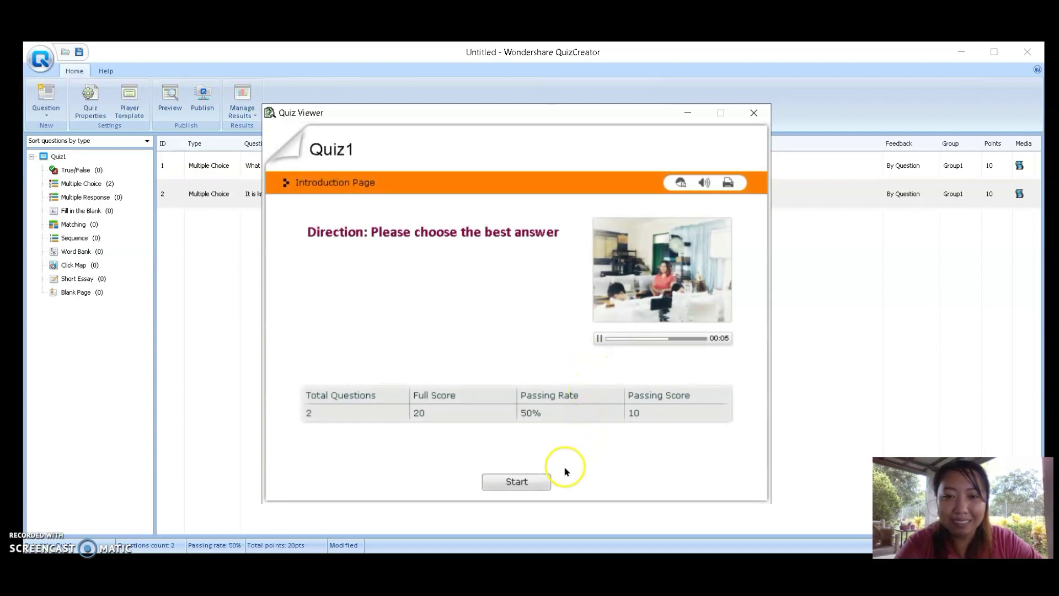
left_click(536, 483)
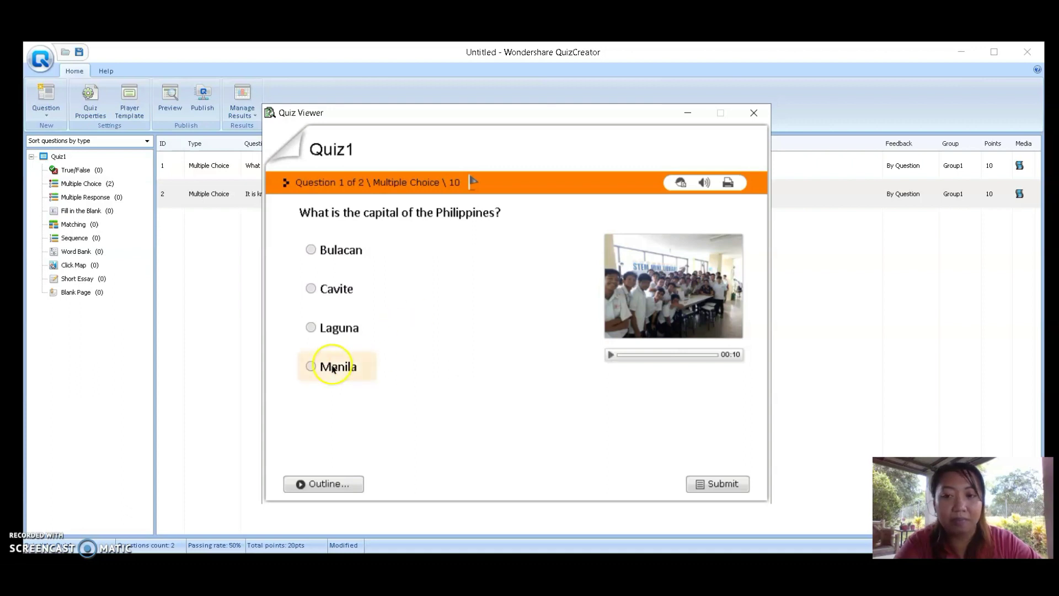
left_click(333, 249)
left_click(715, 484)
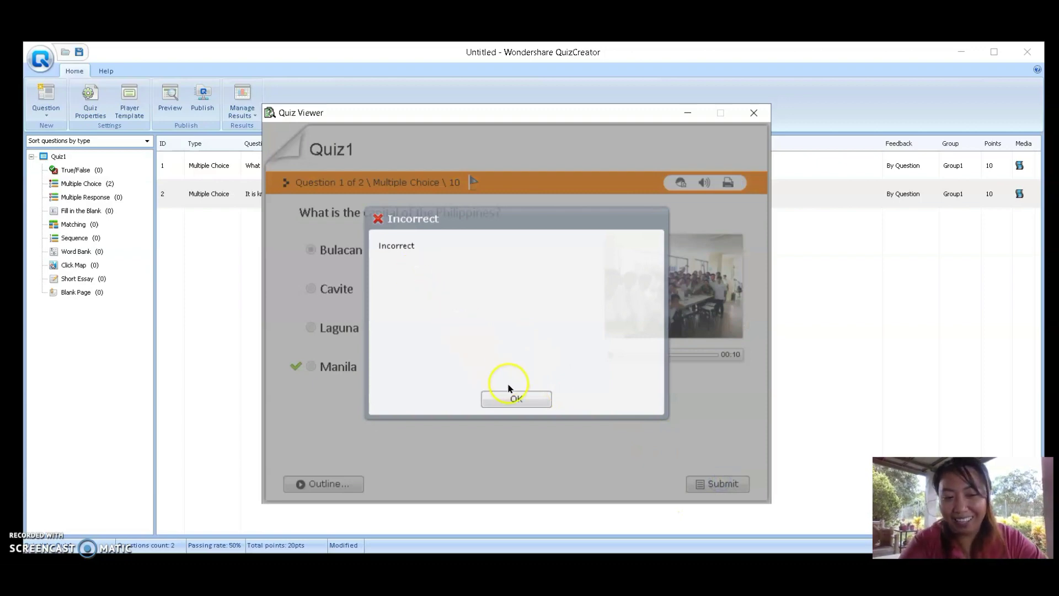
left_click(516, 398)
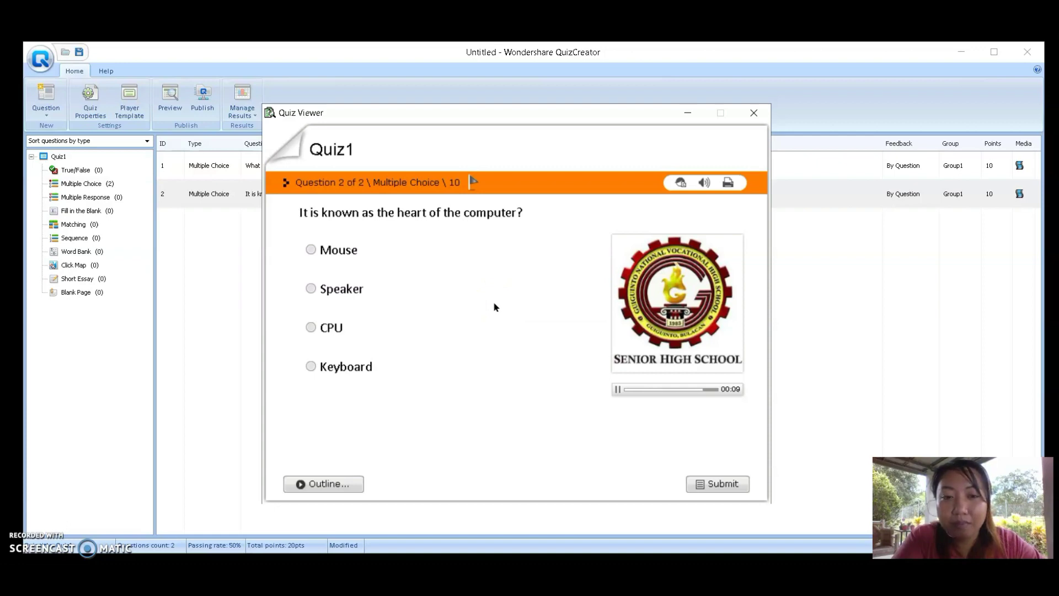
left_click(333, 328)
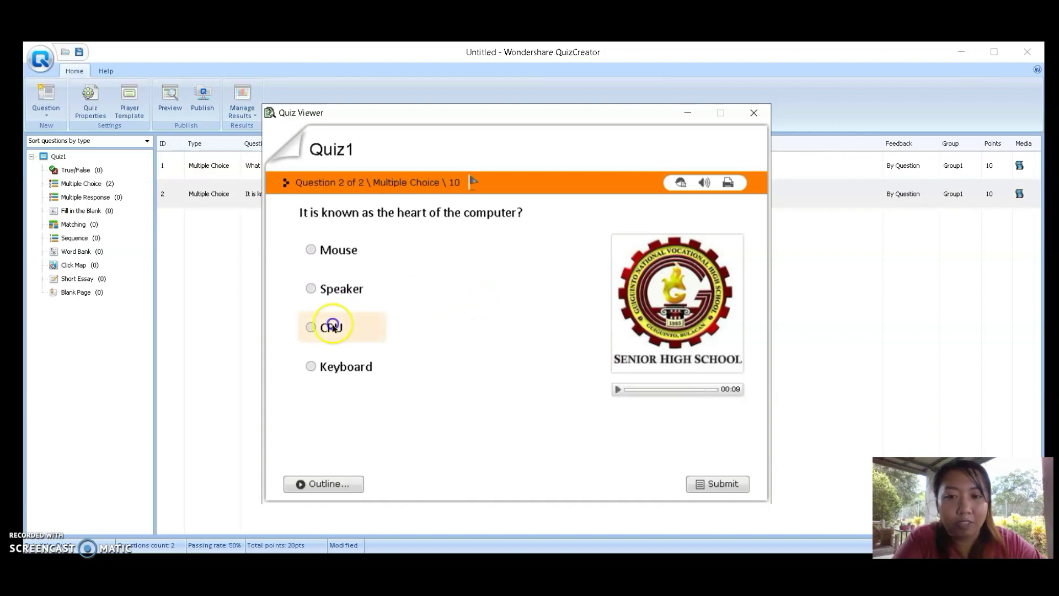
left_click(712, 485)
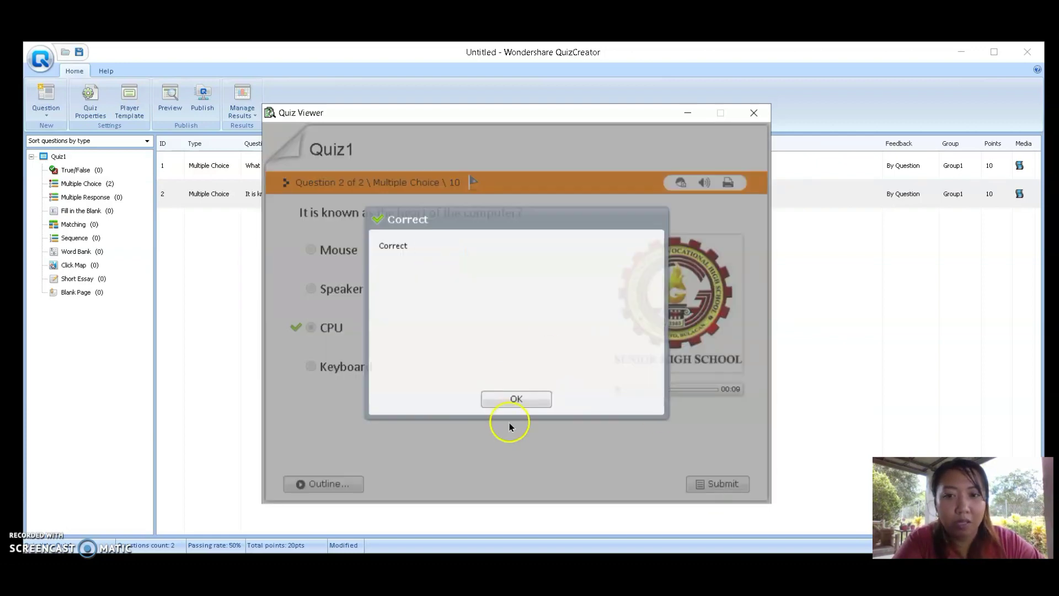
left_click(515, 399)
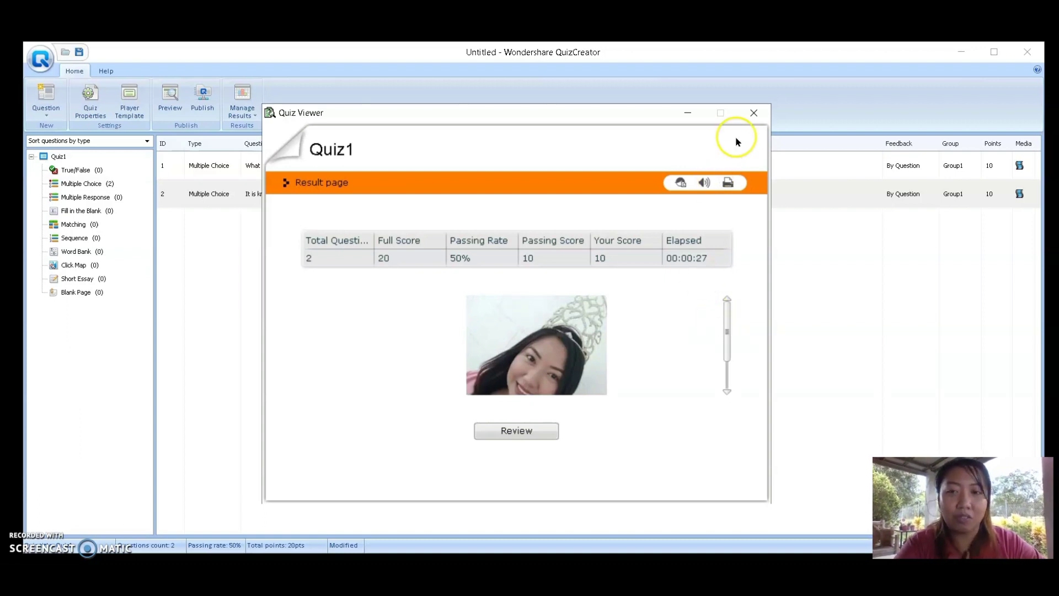
left_click(727, 184)
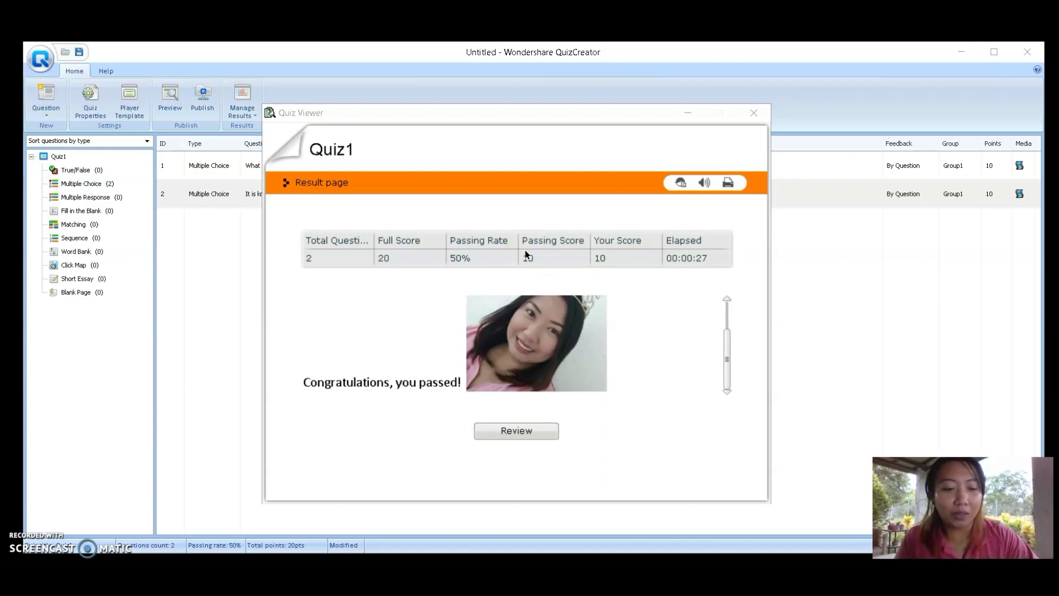
left_click(757, 113)
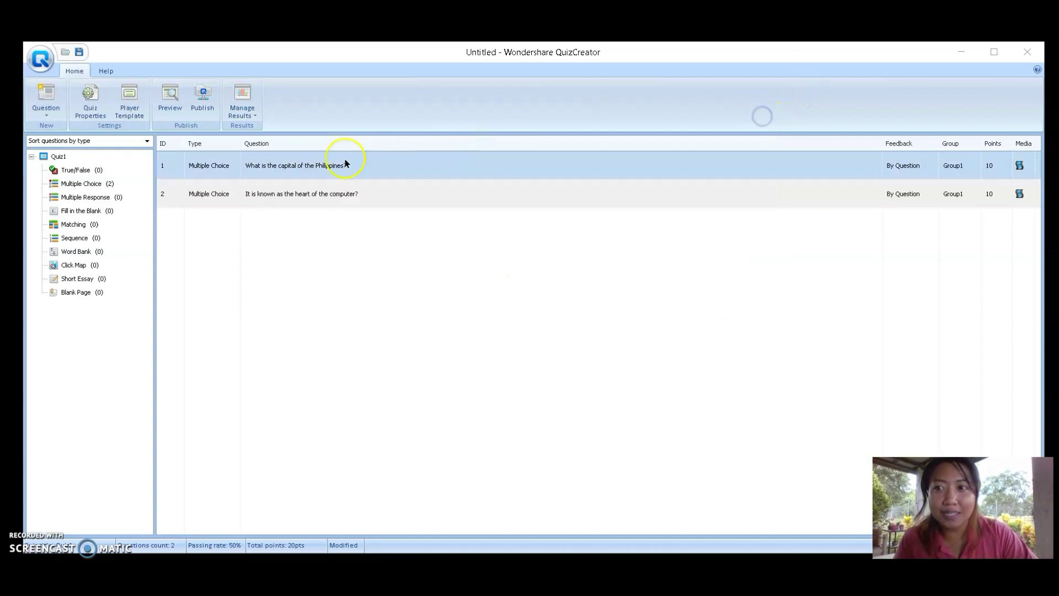
Publish Quiz1 as a CD/EXE quiz to This PC > Documents
left_click(208, 107)
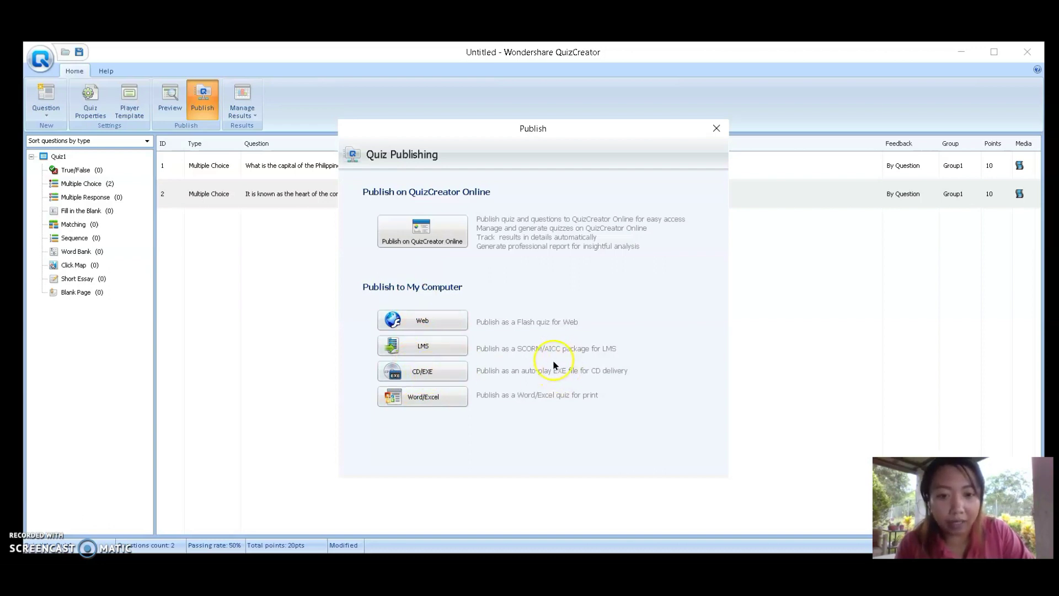
left_click(424, 373)
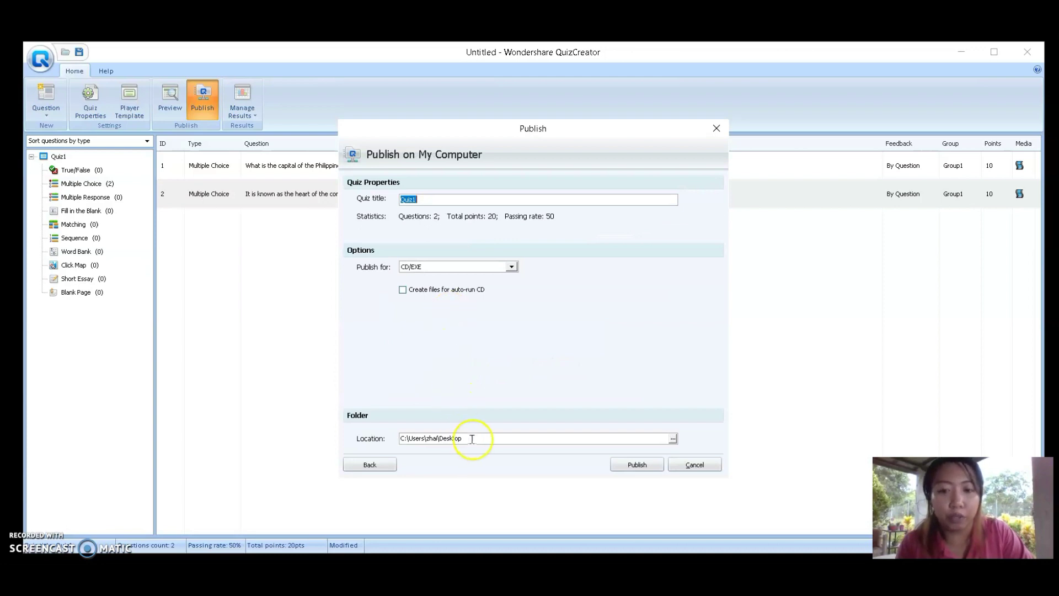
left_click(673, 438)
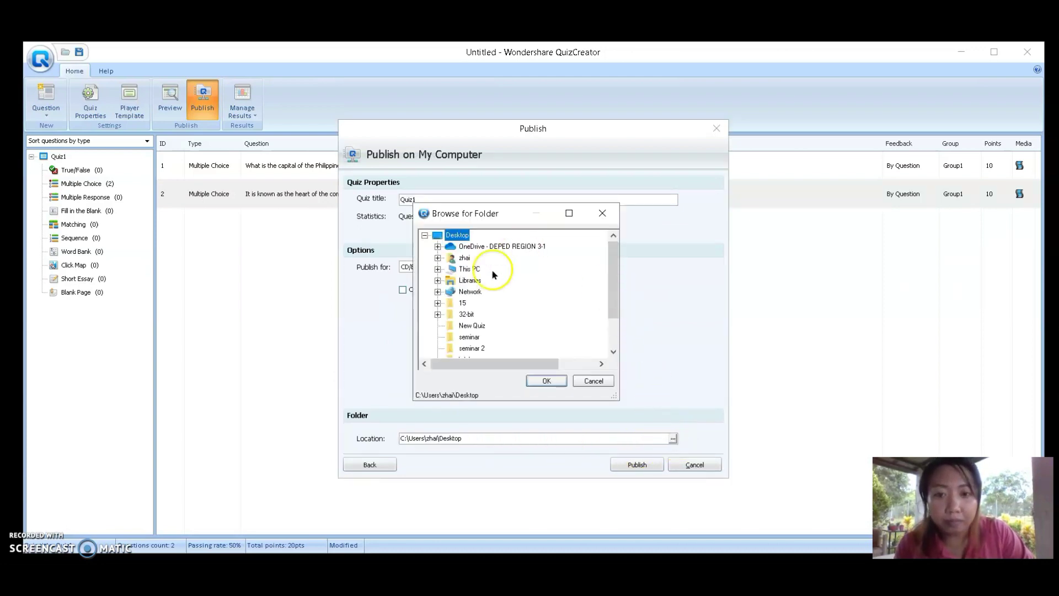
mouse_move(613, 288)
left_mouse_down()
mouse_move(613, 331)
mouse_move(613, 287)
left_mouse_up()
left_click(438, 268)
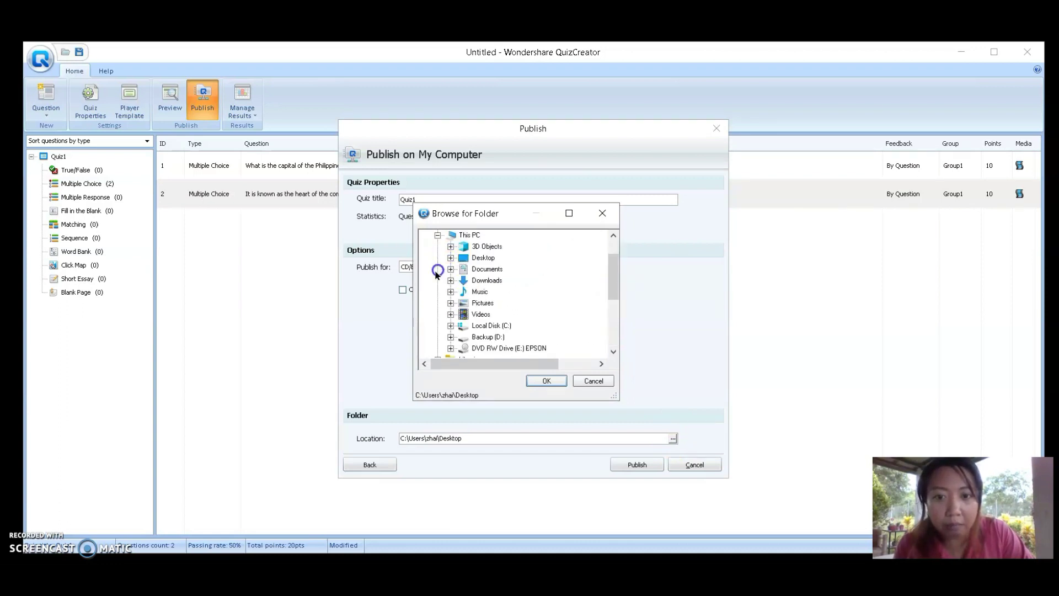
left_click(488, 270)
left_click(546, 381)
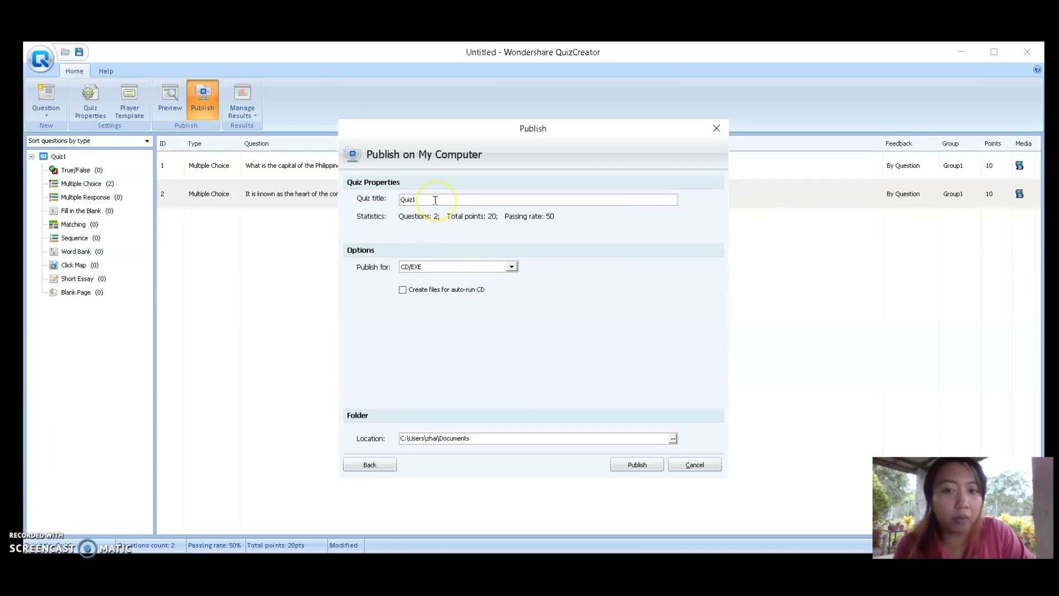
left_click(648, 467)
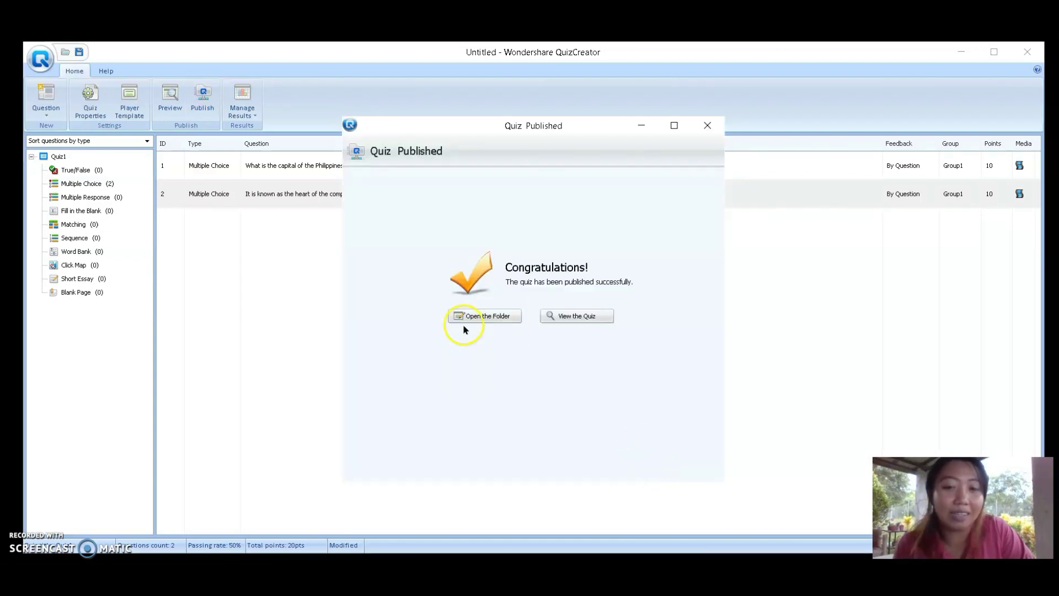
Open the Documents\Quiz1 output folder, minimize QuizCreator, and select Quiz1.exe
left_click(469, 315)
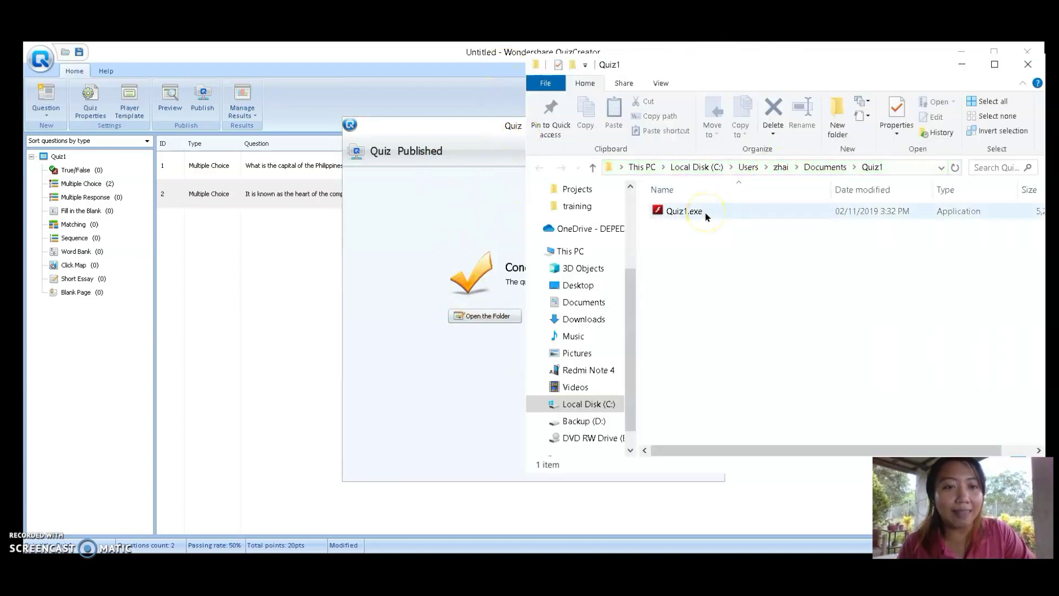
left_click(474, 46)
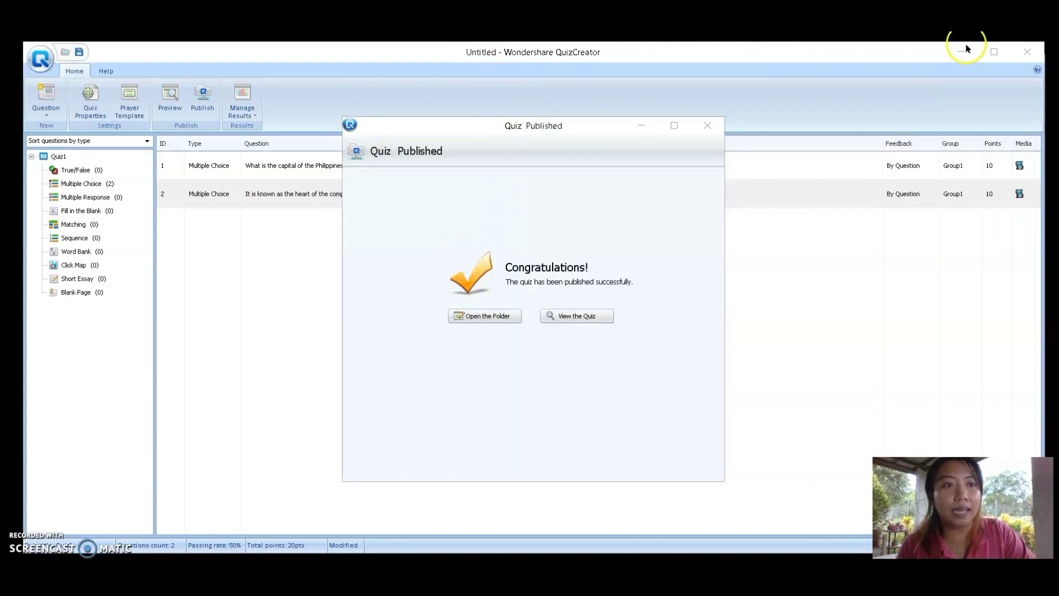
left_click(707, 125)
left_click(963, 52)
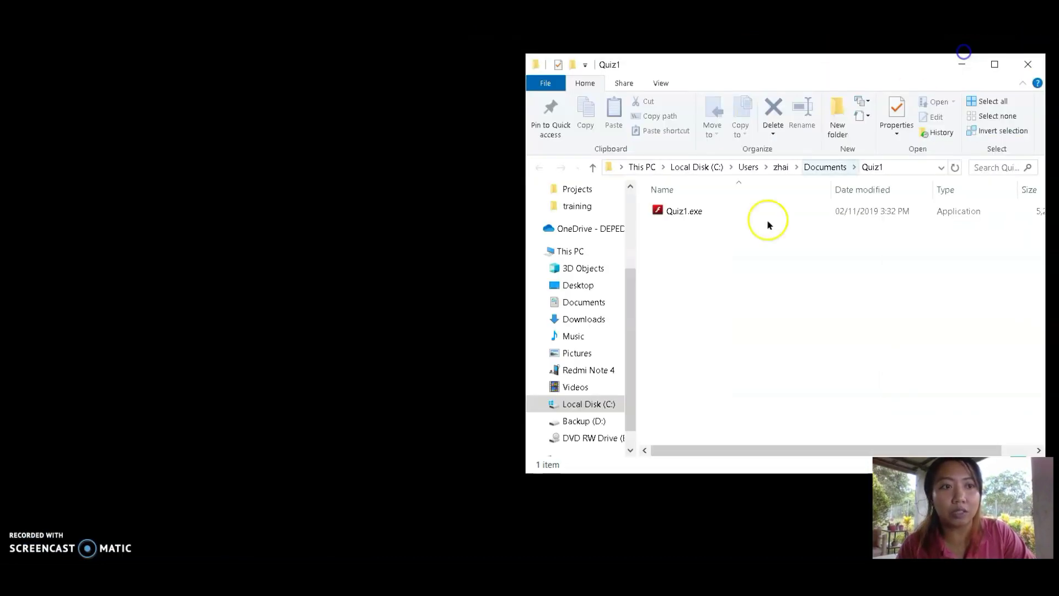
left_click_drag(679, 59, 522, 56)
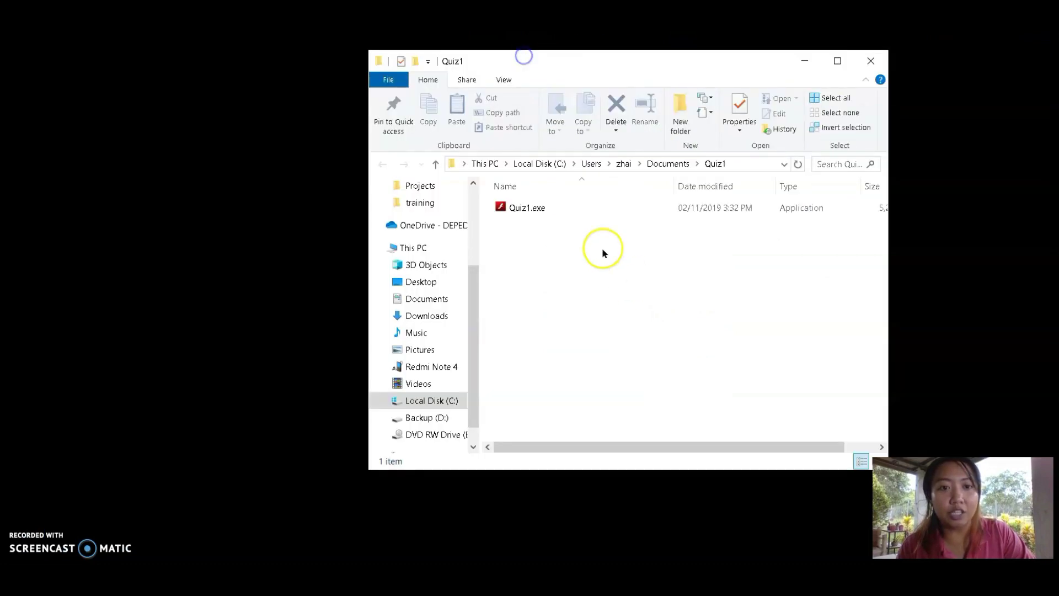
left_click(539, 207)
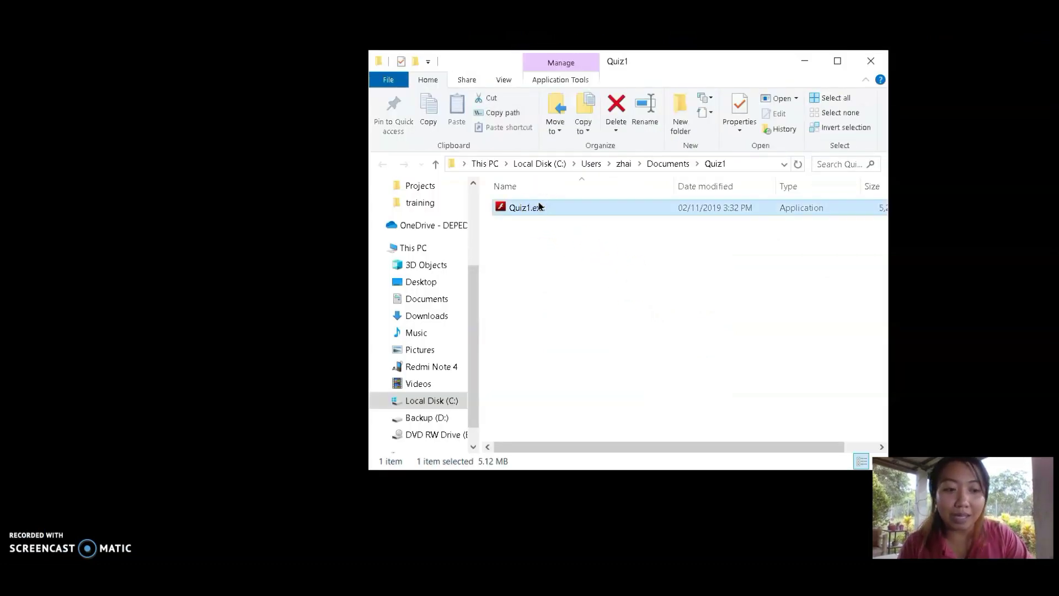
double_click(540, 208)
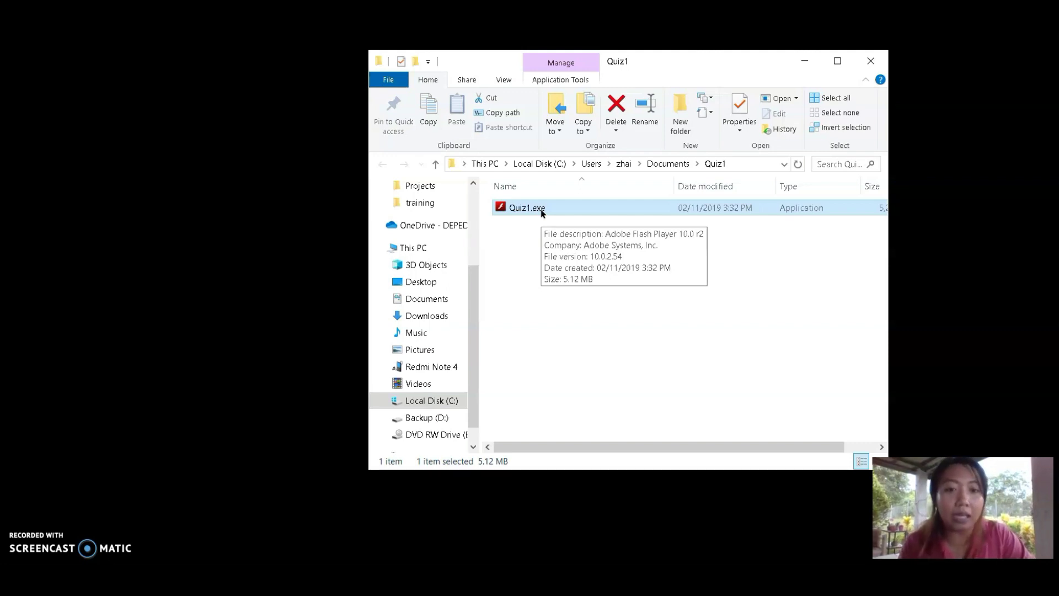
Run Quiz1.exe, play the intro clip, and continue to Question 1
double_click(540, 212)
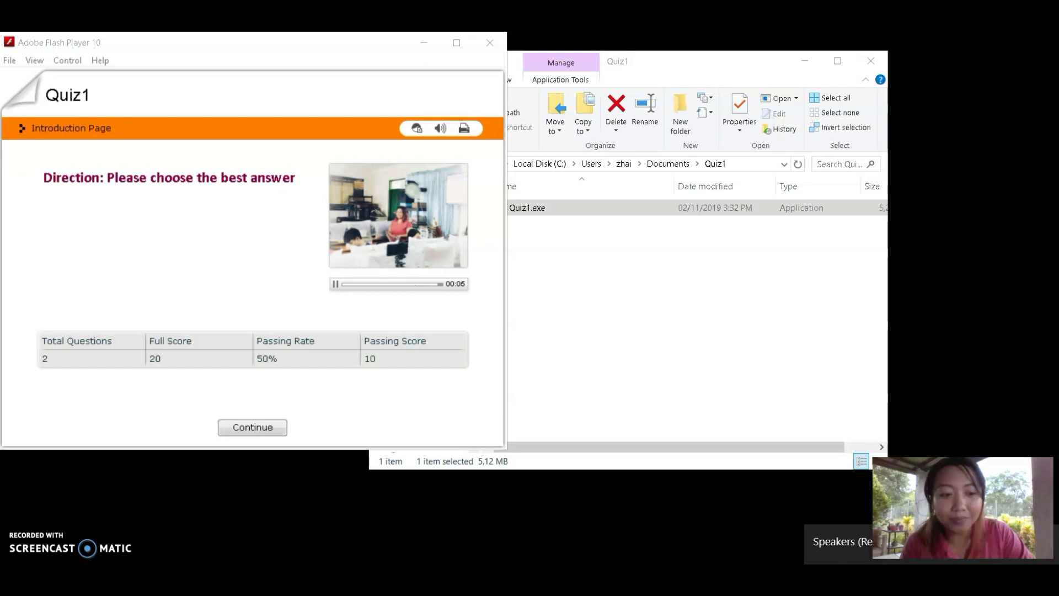
left_click(692, 261)
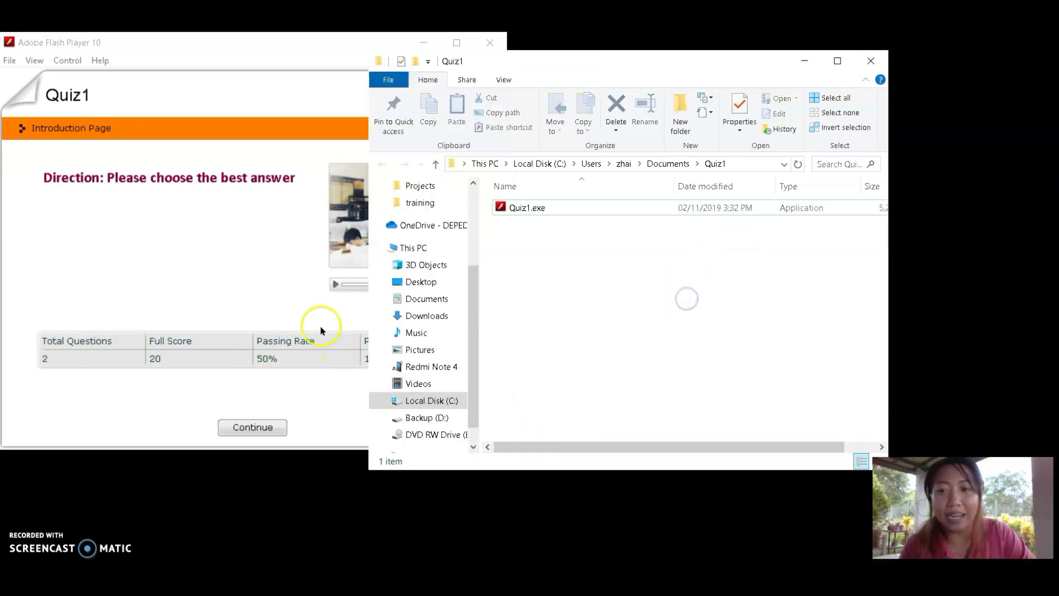
left_click(179, 270)
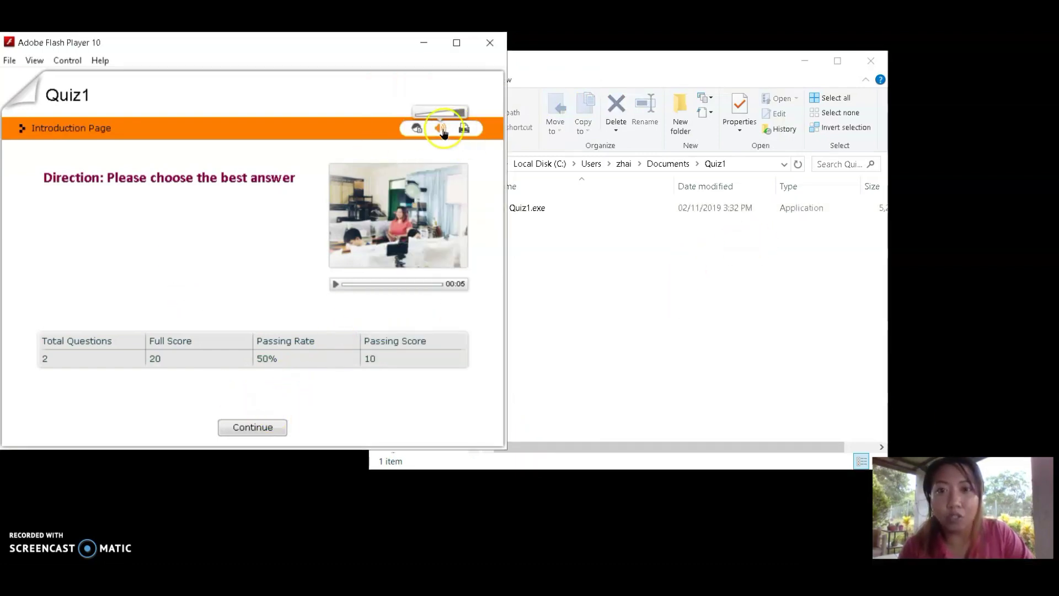
left_click(337, 284)
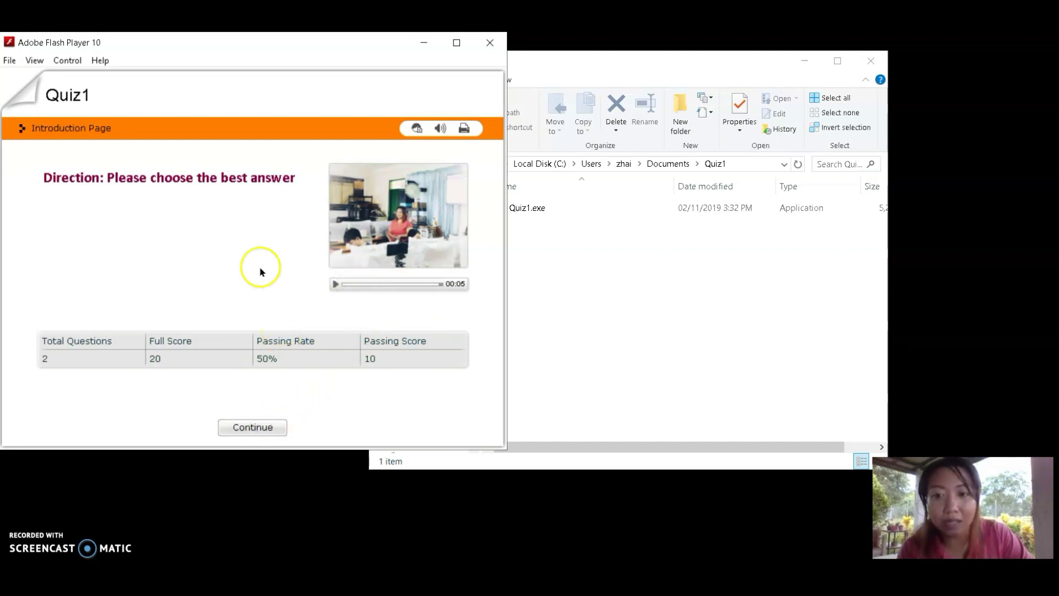
left_click(411, 94)
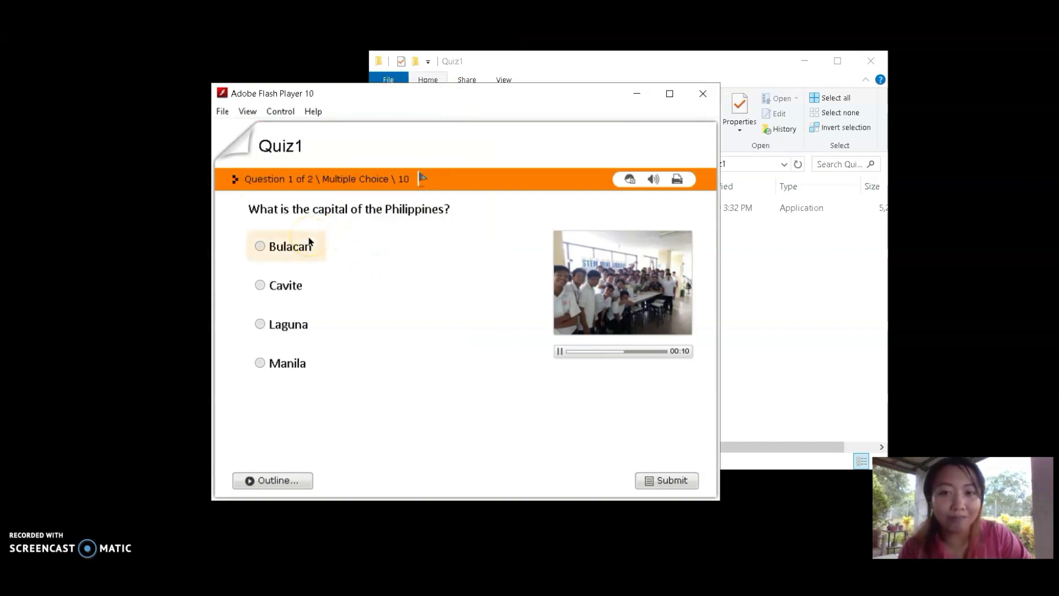
Answer Manila for Question 1 and CPU for Question 2, submitting each
left_click(289, 303)
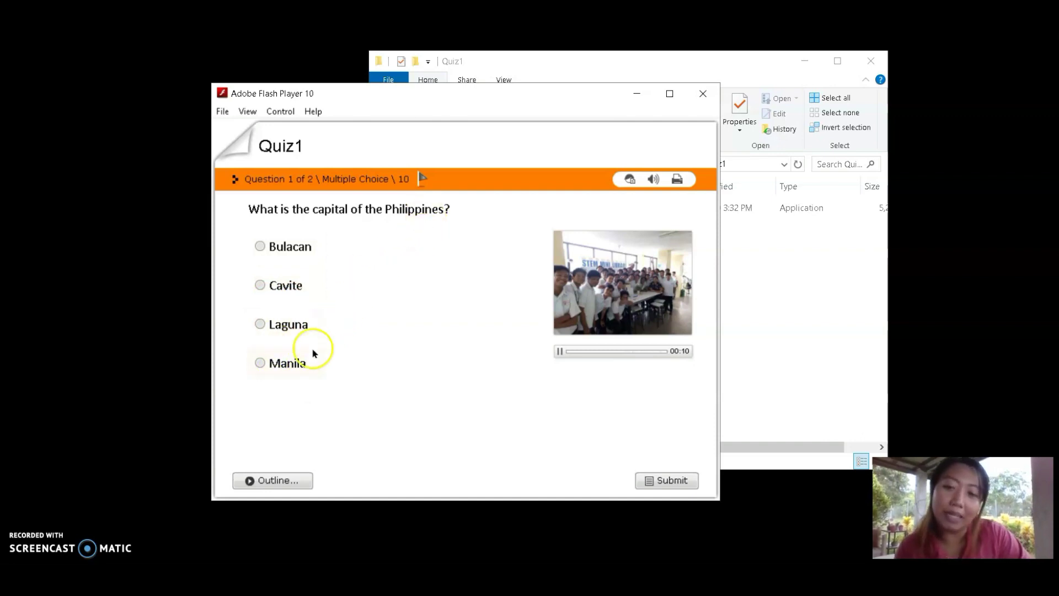
left_click(284, 363)
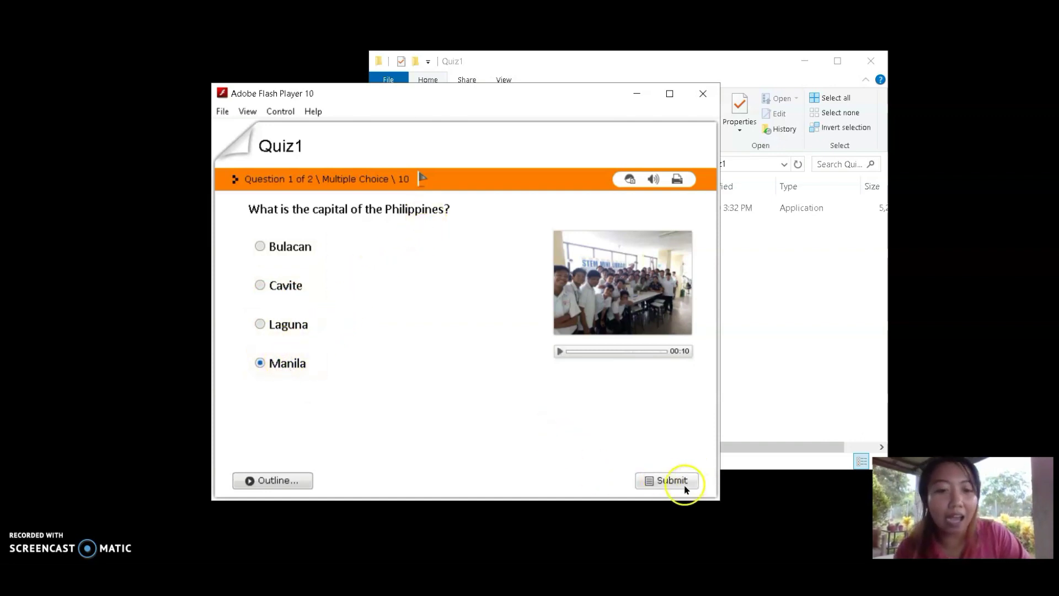
left_click(676, 483)
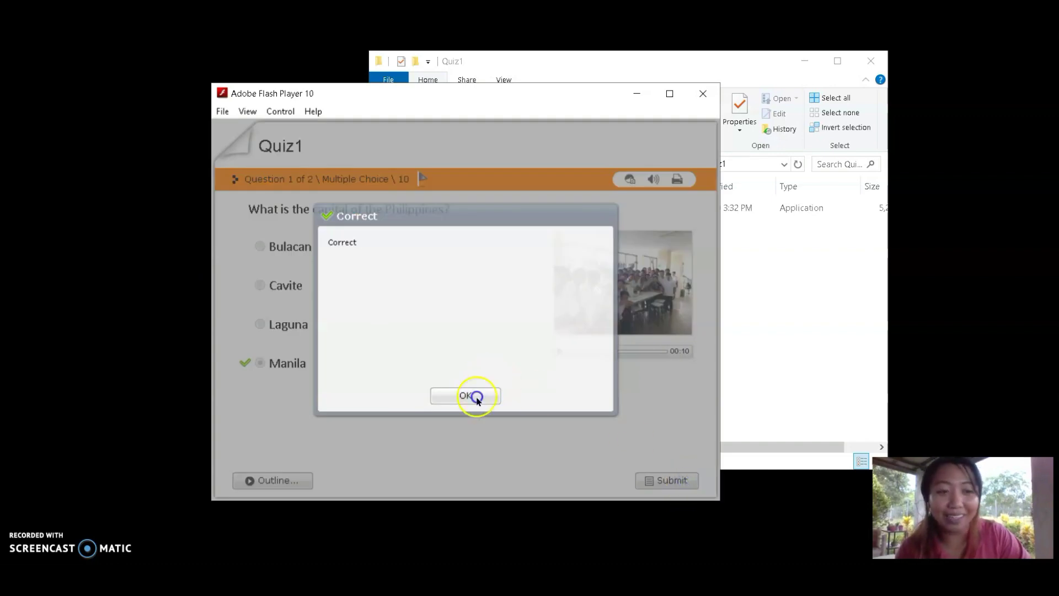
left_click(467, 396)
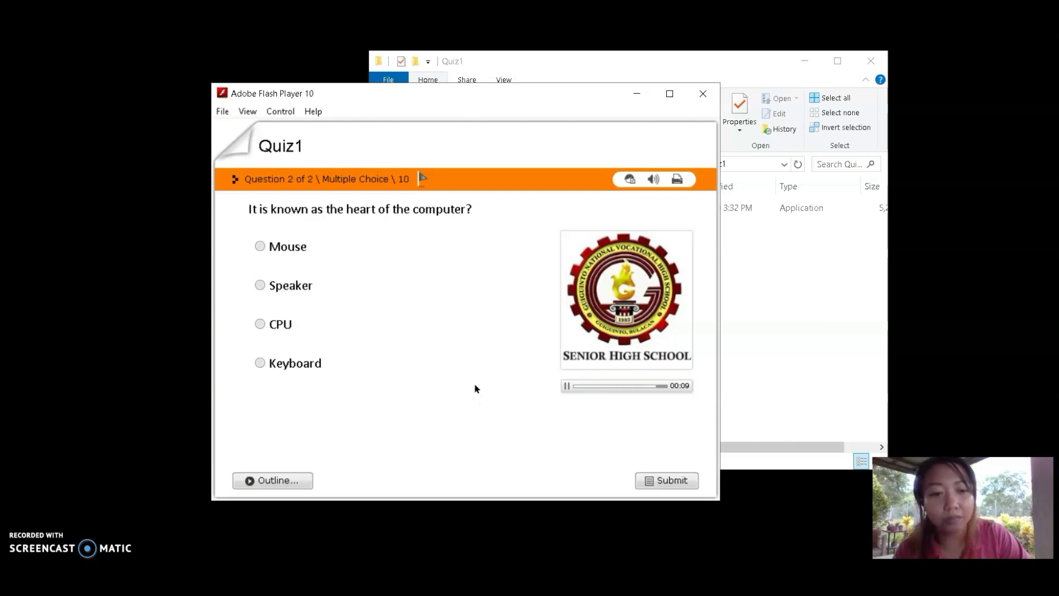
left_click(282, 324)
left_click(671, 482)
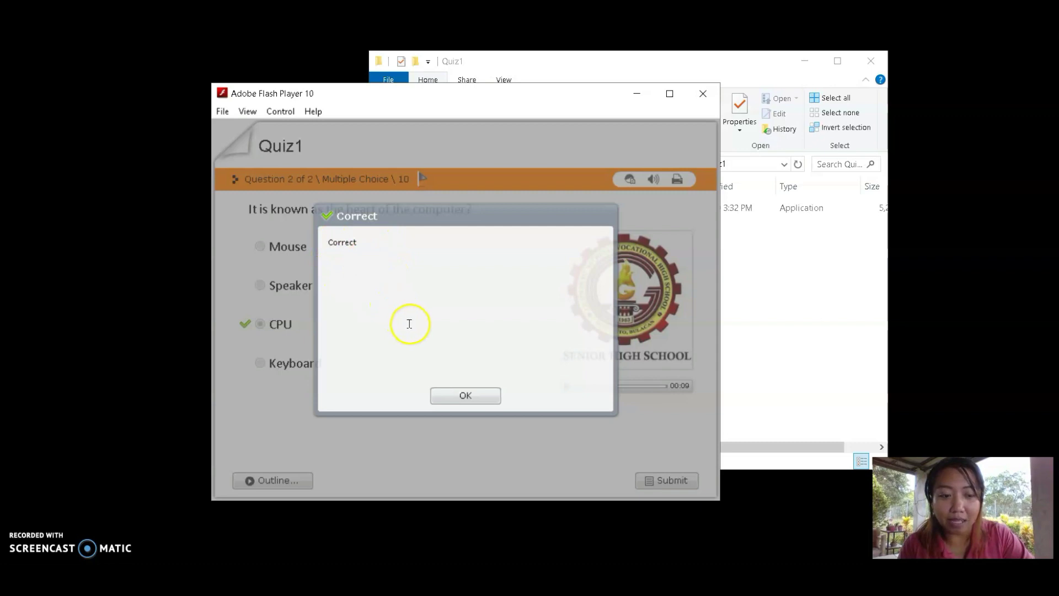
left_click(488, 395)
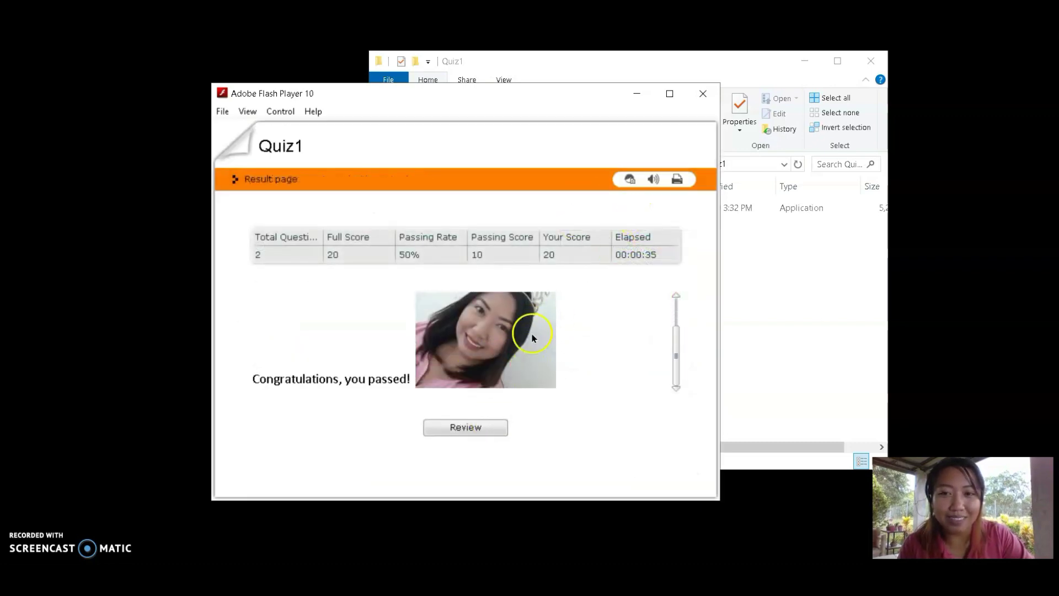
Review both questions, return to the 20-of-20 result, and close the player
left_click(466, 427)
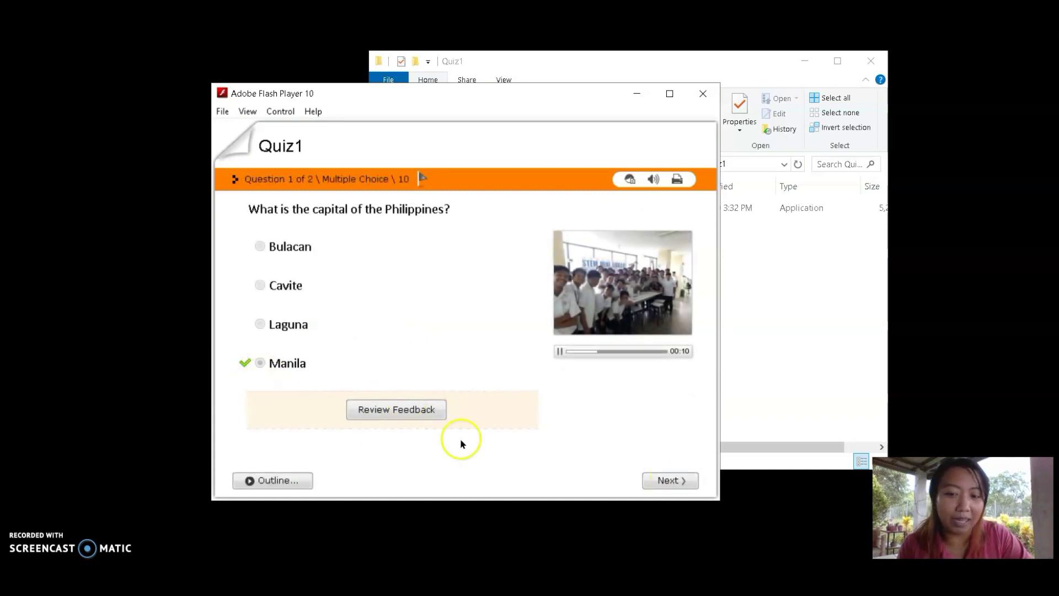
left_click(669, 480)
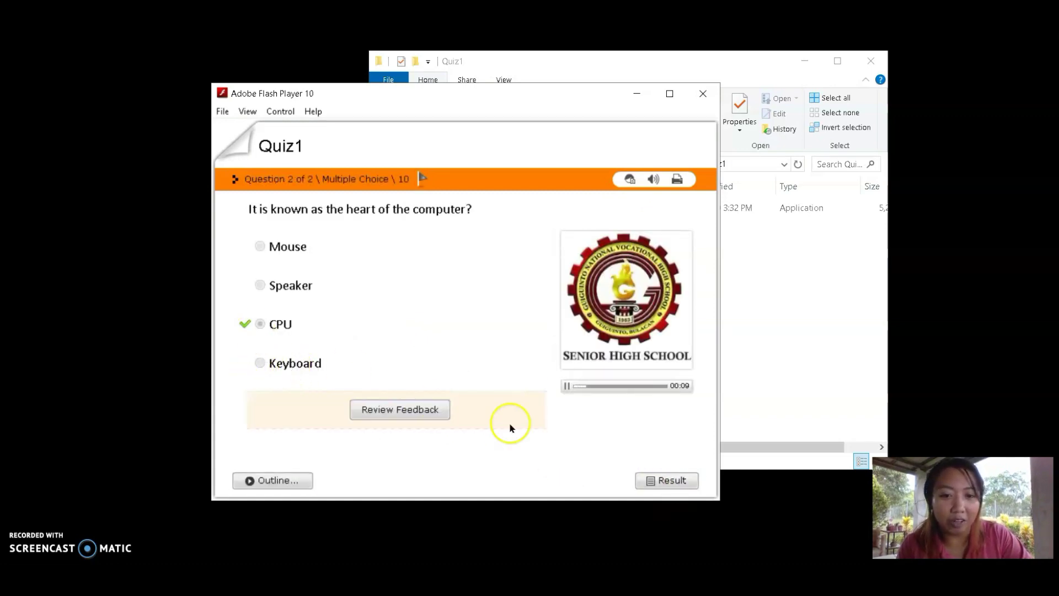
left_click(686, 478)
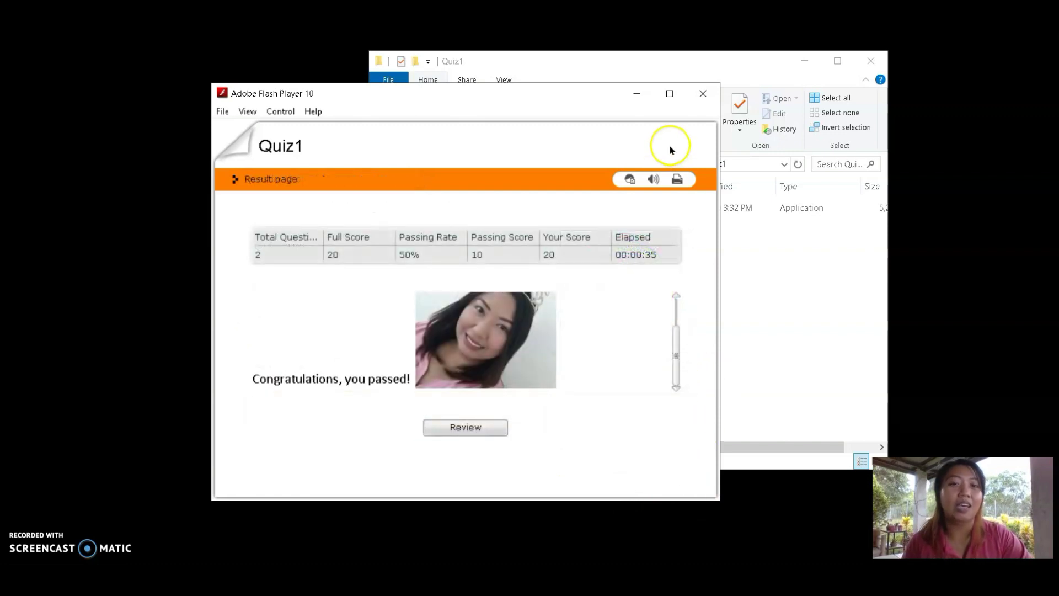
left_click(701, 92)
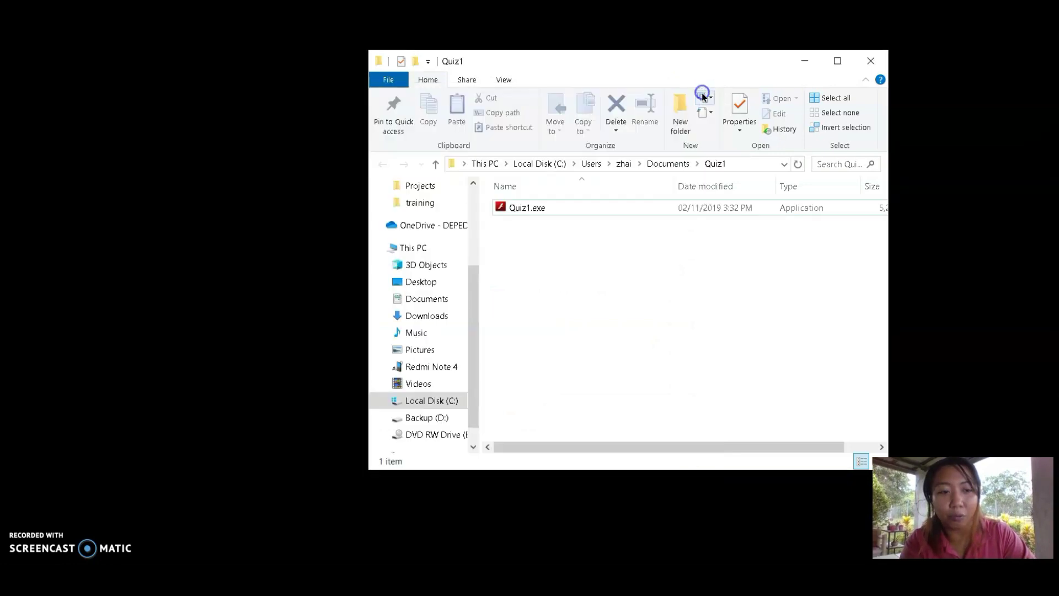
left_click(831, 230)
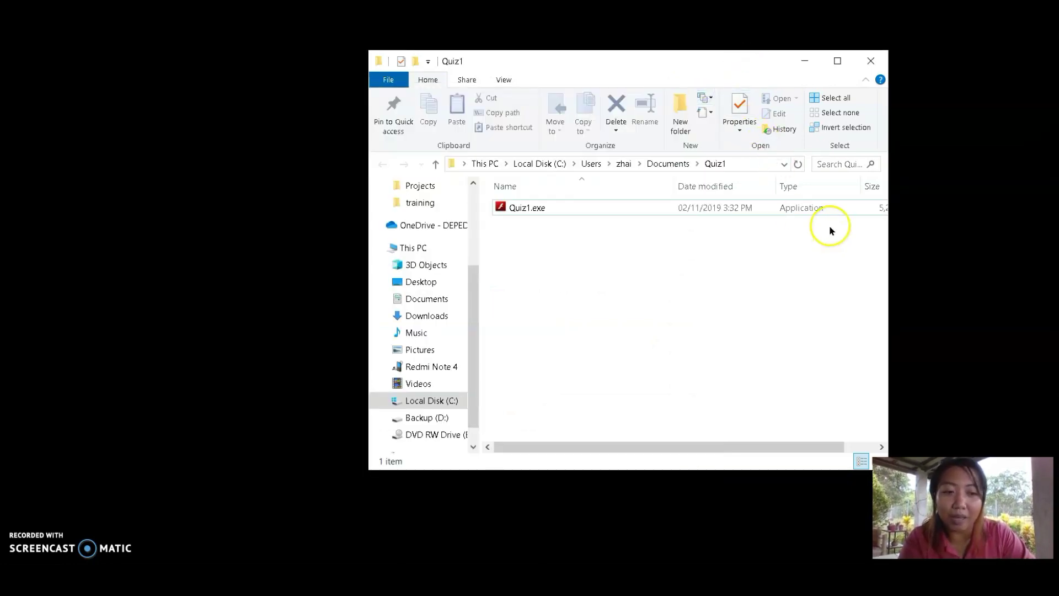